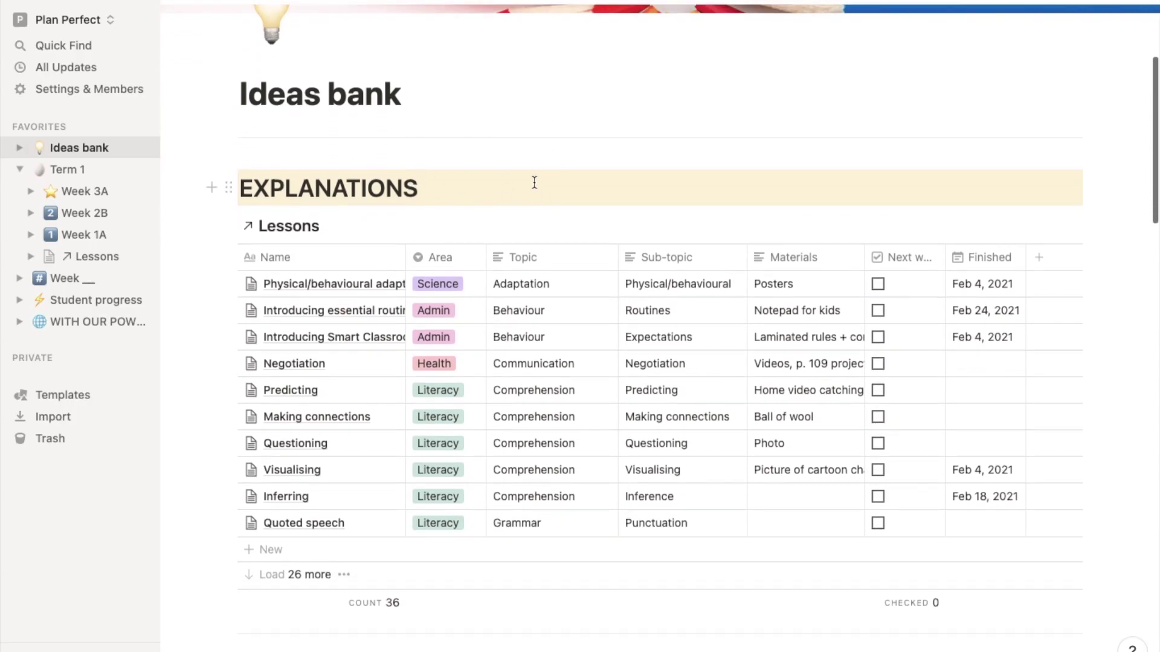
Scroll through the lessons and open the Physical/behavioural adaptations lesson card.
{"action": "scroll", "coordinate": [534, 182], "scroll_direction": "down", "scroll_amount": 1}
{"action": "scroll", "coordinate": [505, 178], "scroll_direction": "down", "scroll_amount": 1}
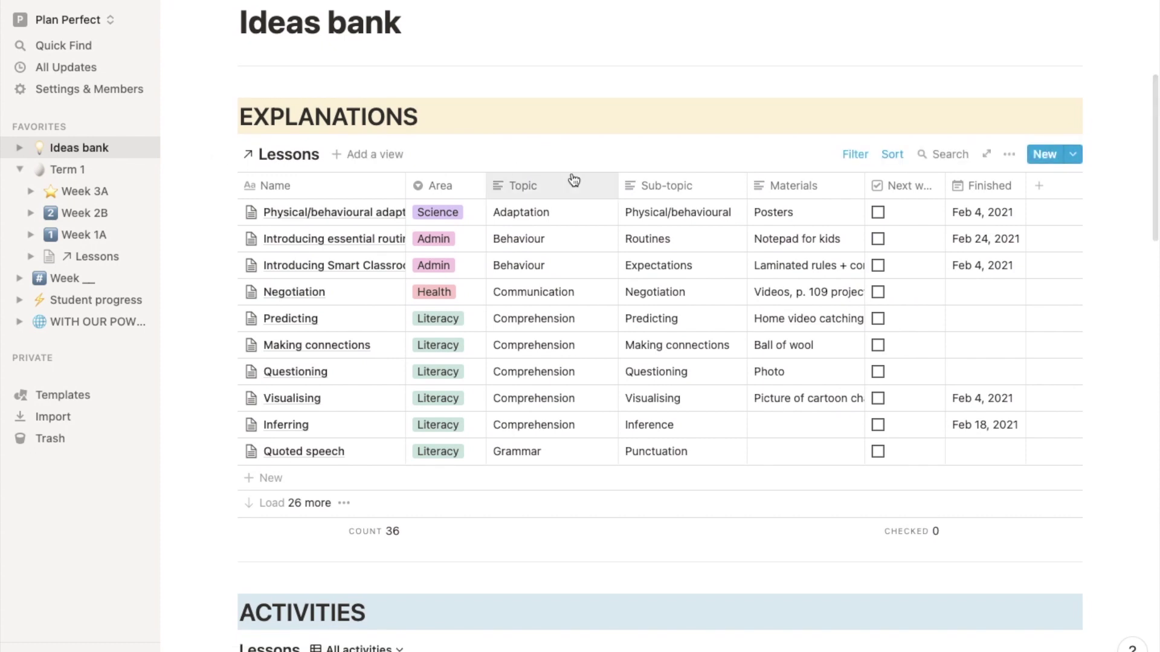
{"action": "scroll", "coordinate": [573, 178], "scroll_direction": "down", "scroll_amount": 1}
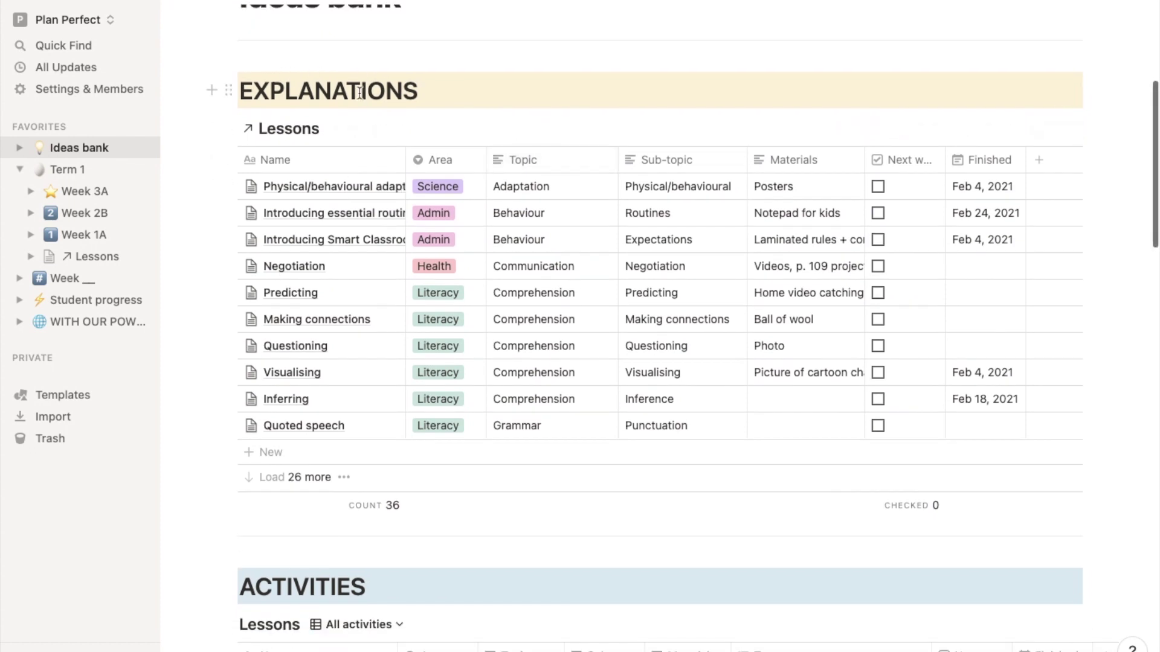
{"action": "scroll", "coordinate": [533, 100], "scroll_direction": "down", "scroll_amount": 1}
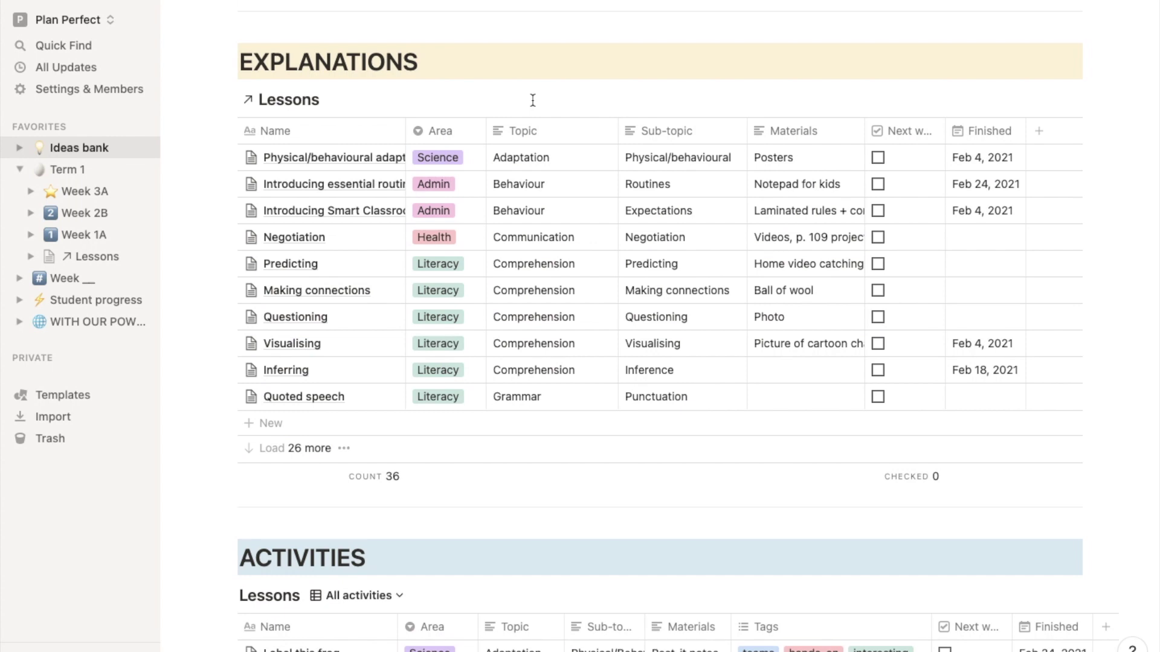
{"action": "scroll", "coordinate": [533, 100], "scroll_direction": "down", "scroll_amount": 10}
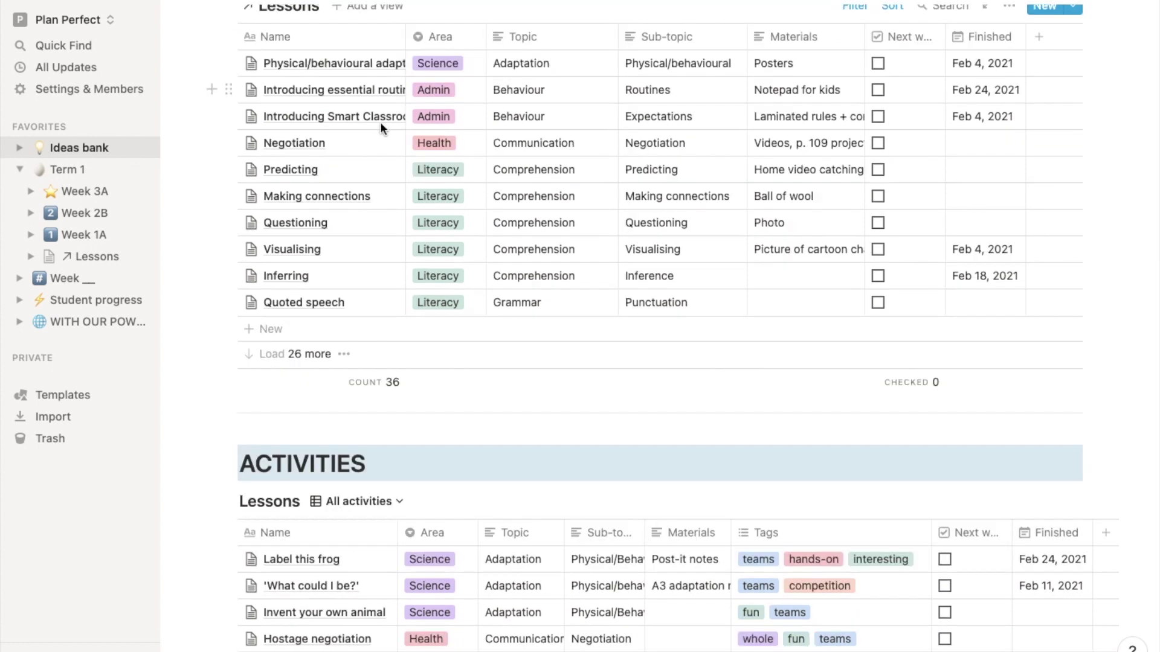
{"action": "scroll", "coordinate": [589, 343], "scroll_direction": "down", "scroll_amount": 1}
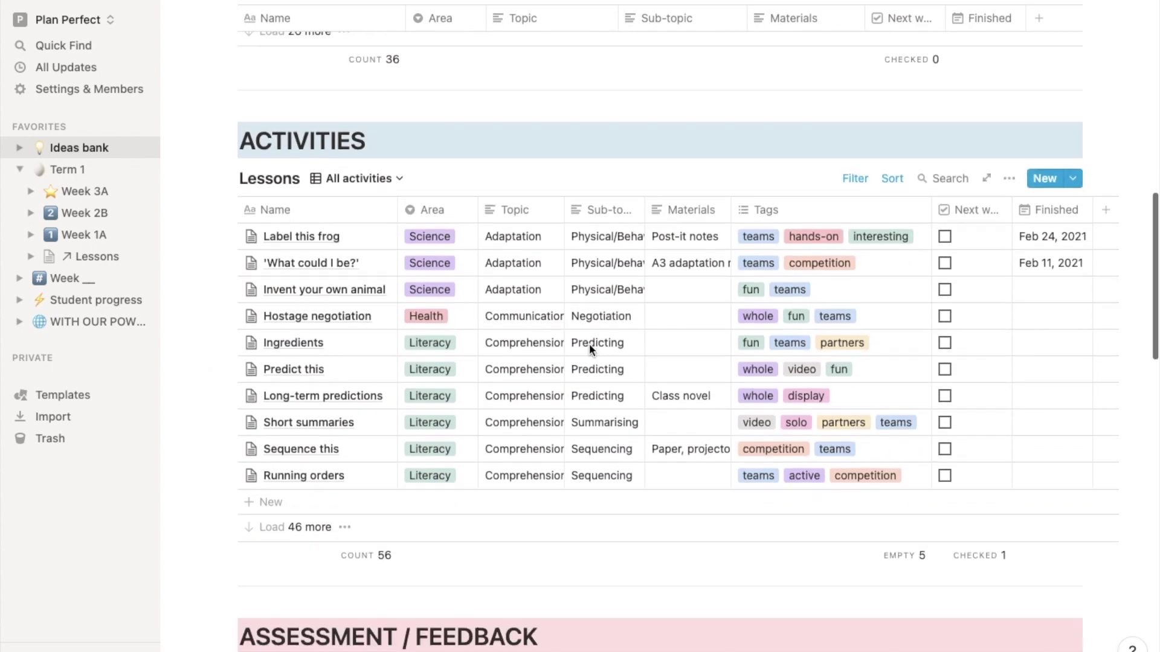
{"action": "scroll", "coordinate": [632, 339], "scroll_direction": "up", "scroll_amount": 1}
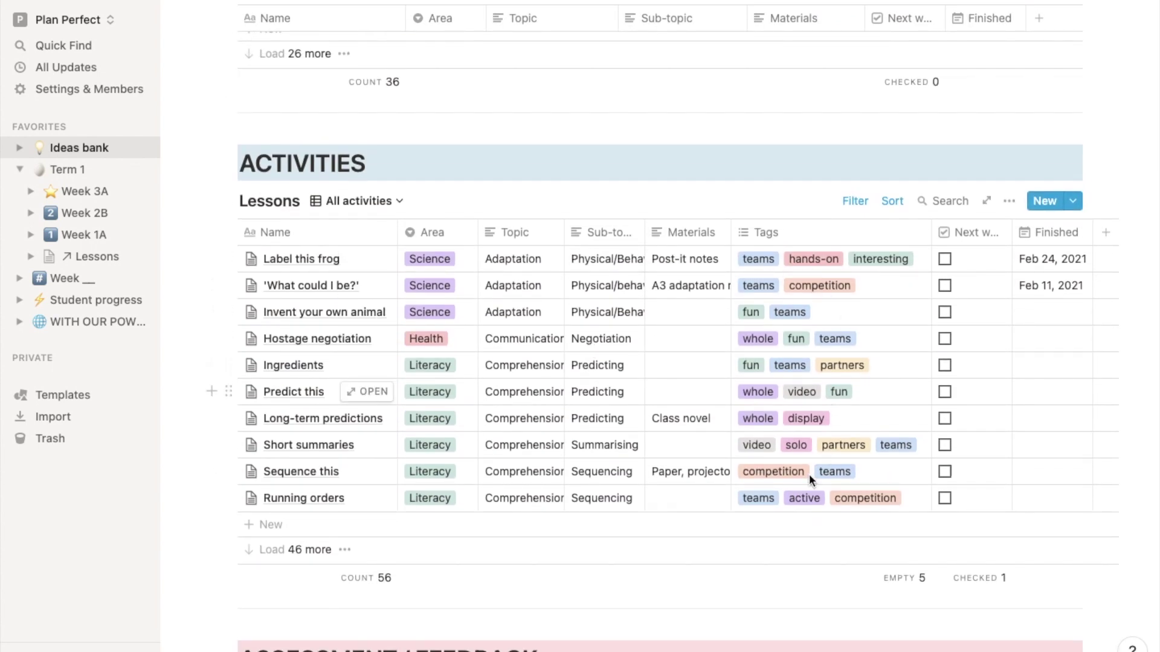
{"action": "scroll", "coordinate": [679, 416], "scroll_direction": "up", "scroll_amount": 10}
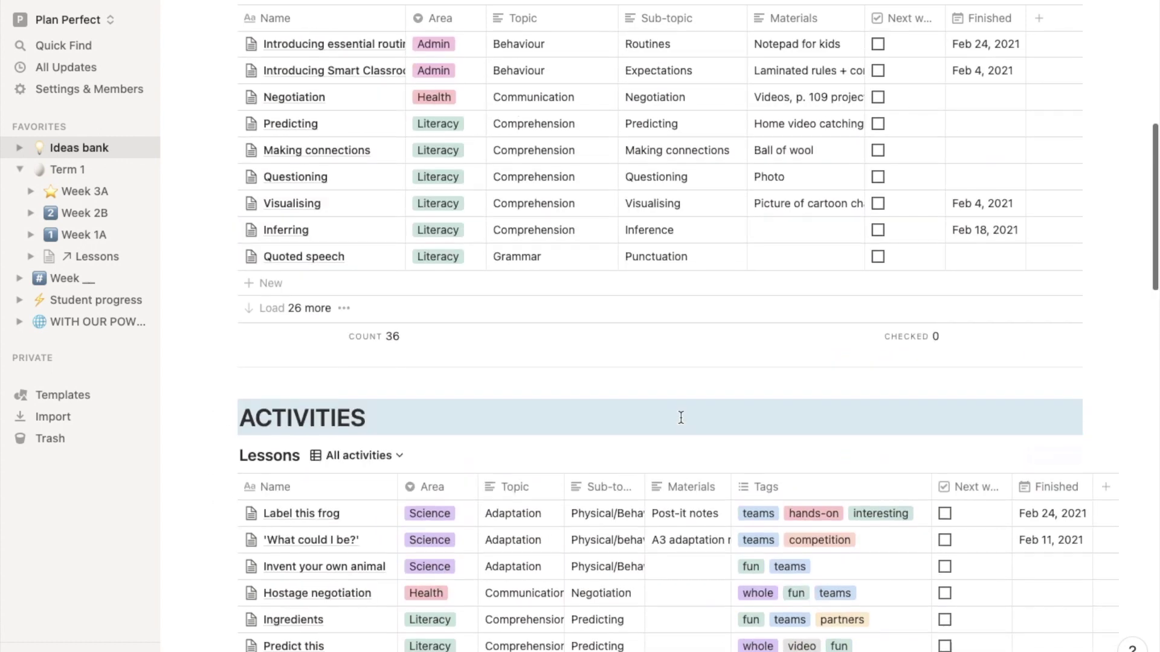
{"action": "scroll", "coordinate": [680, 417], "scroll_direction": "down", "scroll_amount": 20}
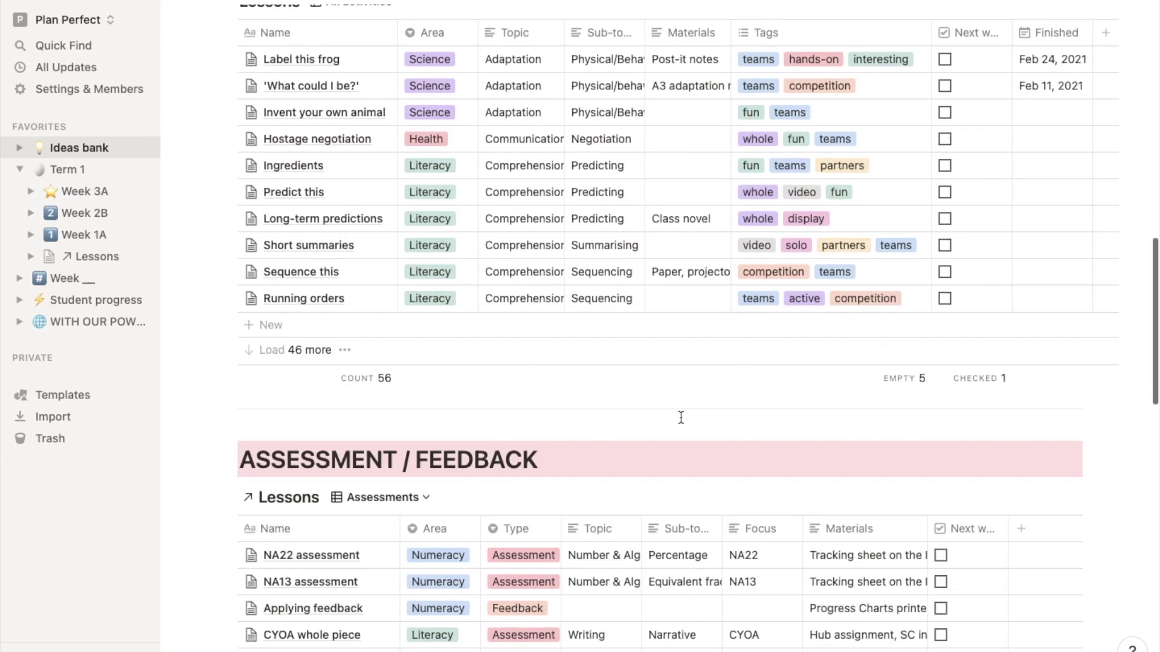
{"action": "scroll", "coordinate": [686, 337], "scroll_direction": "up", "scroll_amount": 5}
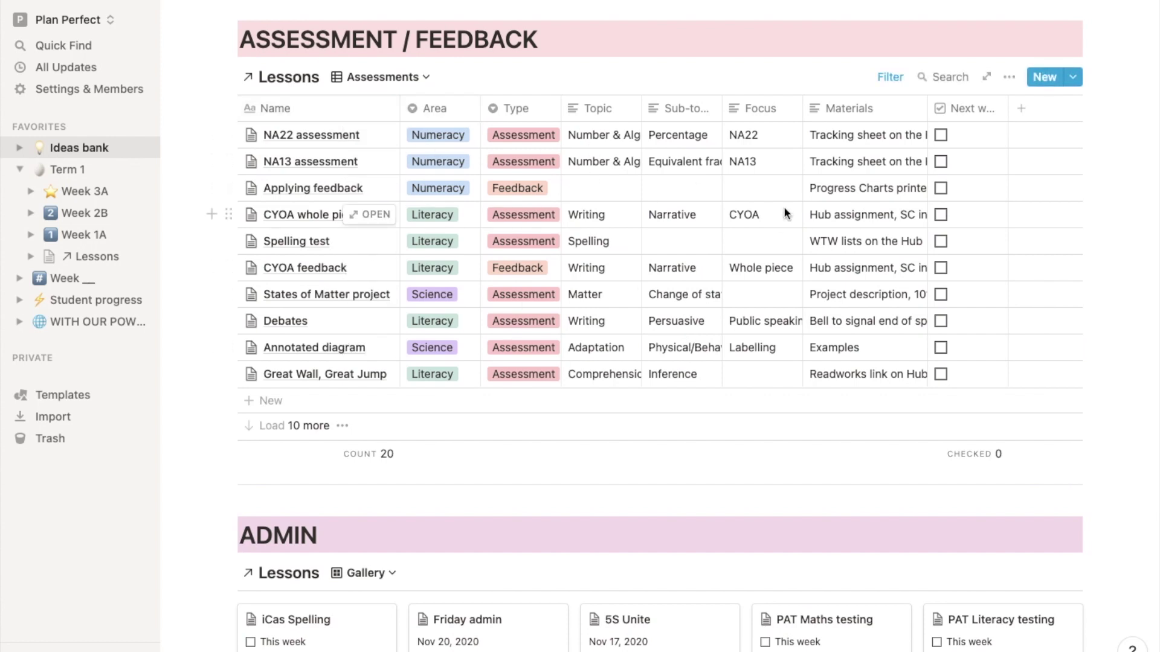
{"action": "scroll", "coordinate": [784, 209], "scroll_direction": "down", "scroll_amount": 5}
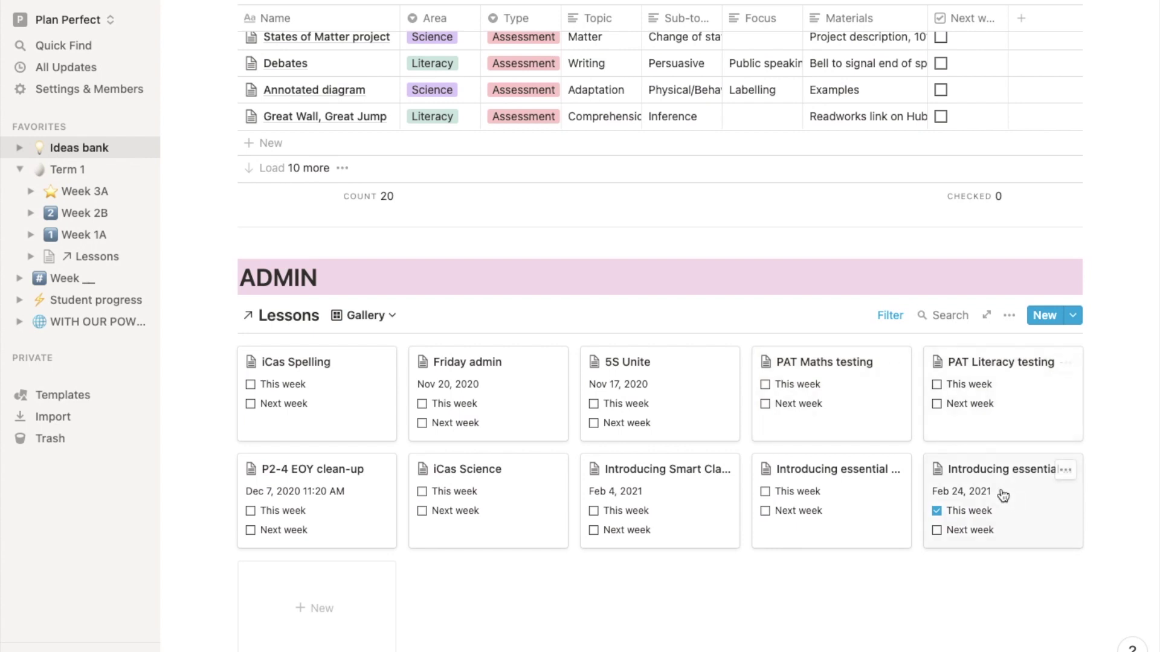
{"action": "scroll", "coordinate": [965, 484], "scroll_direction": "up", "scroll_amount": 15}
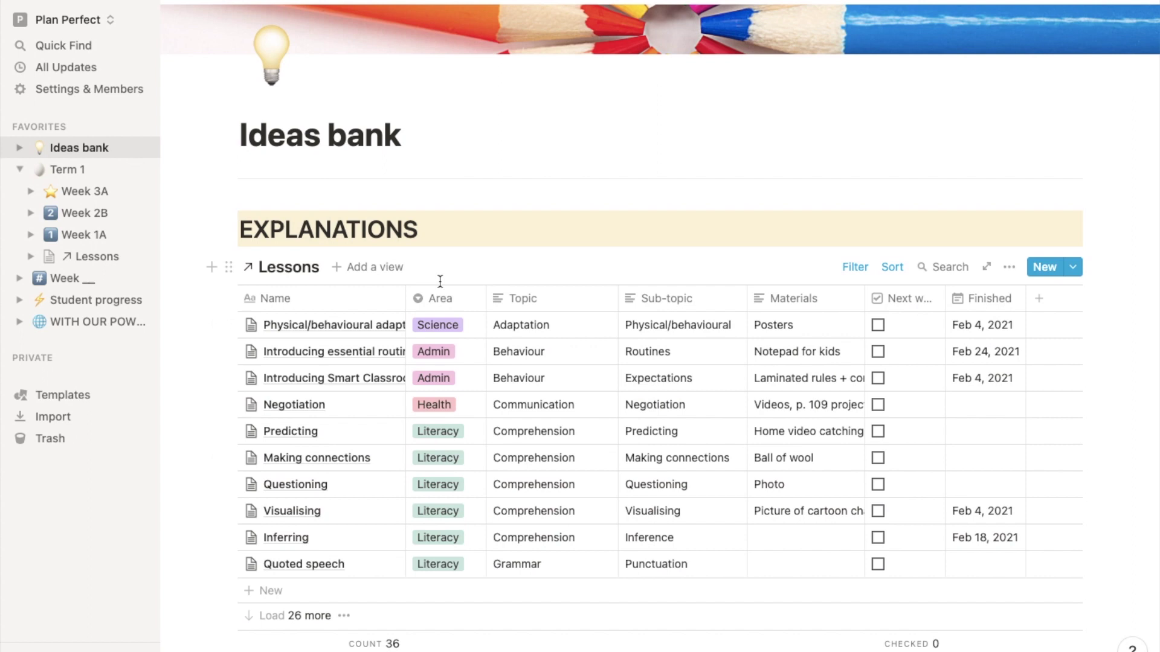
{"action": "scroll", "coordinate": [567, 282], "scroll_direction": "down", "scroll_amount": 1}
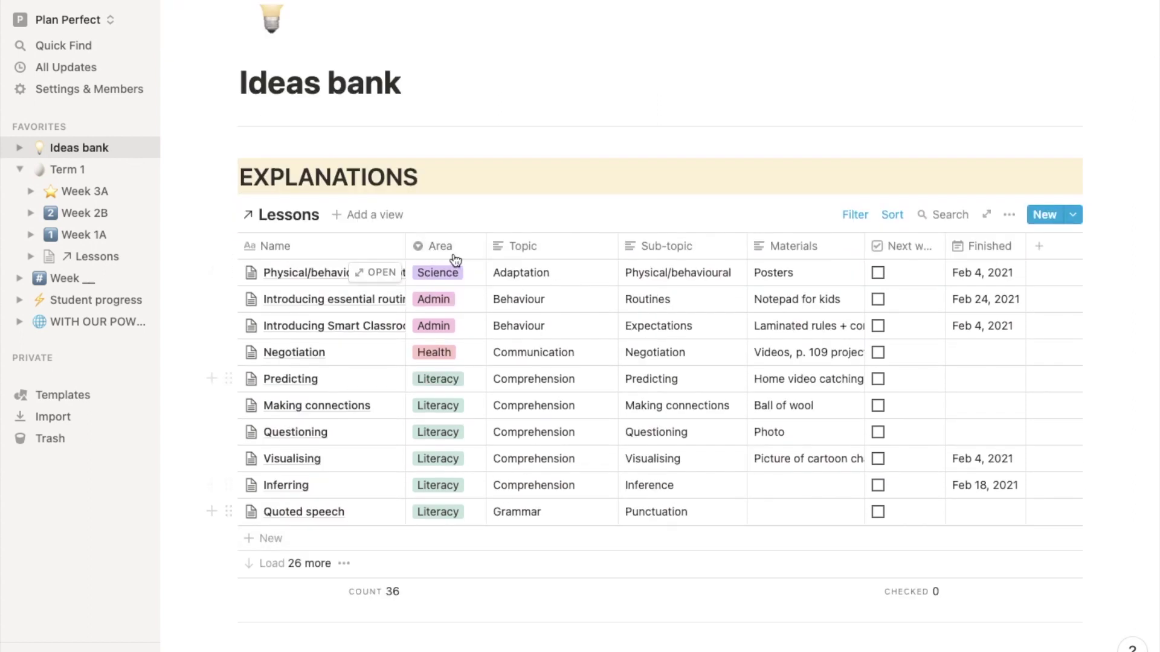
{"action": "left_click", "coordinate": [380, 272]}
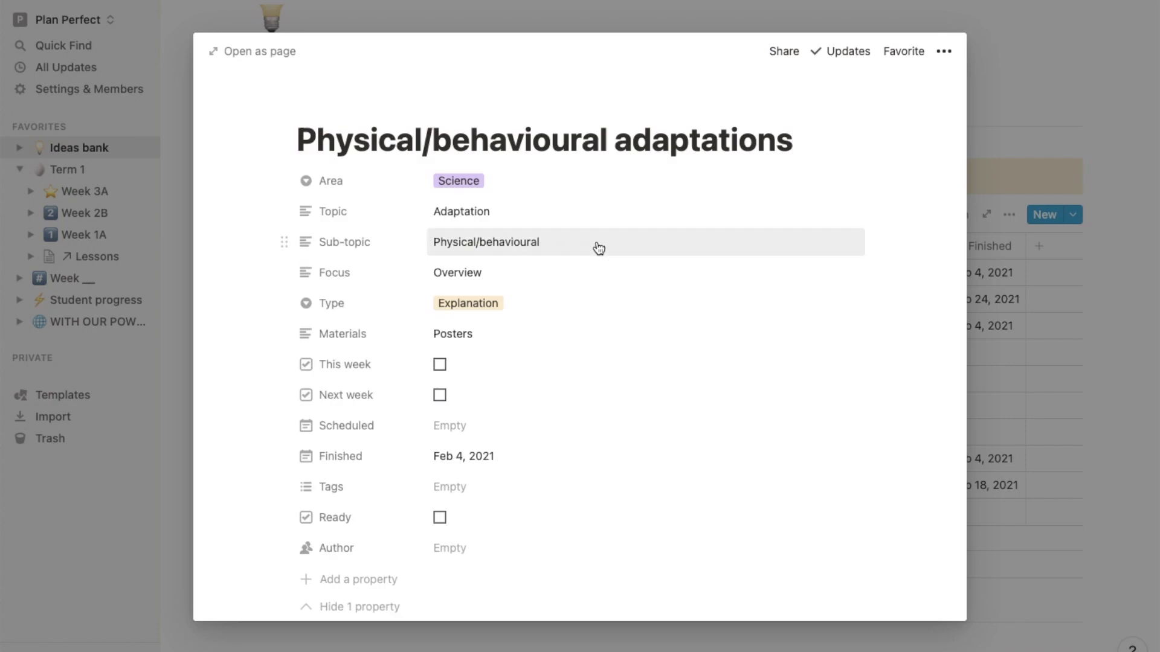
Follow the card's Links section to the 'What could I be?' activity page.
{"action": "scroll", "coordinate": [597, 247], "scroll_direction": "down", "scroll_amount": 12}
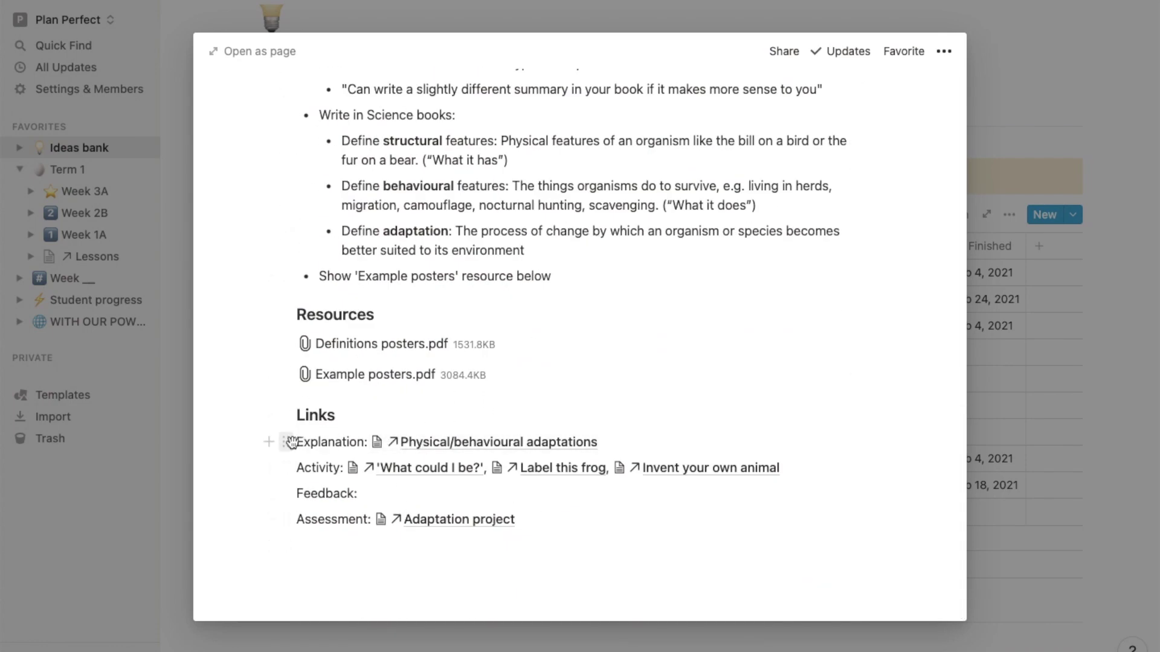
{"action": "left_click_drag", "start_coordinate": [296, 443], "coordinate": [598, 547]}
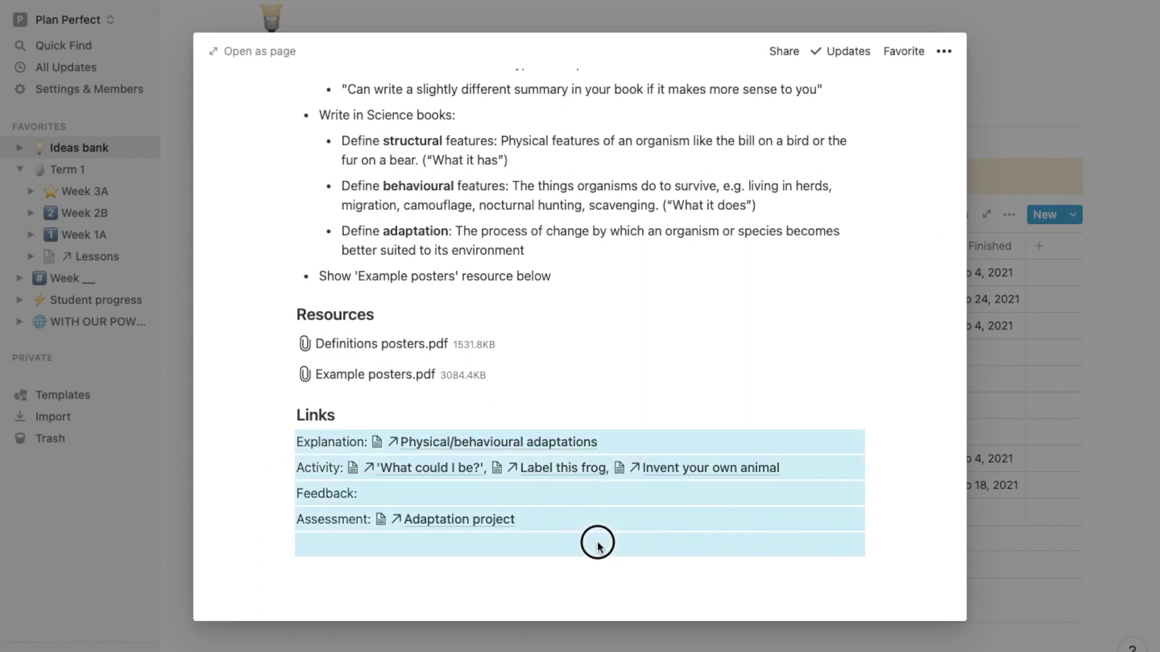
{"action": "left_click", "coordinate": [359, 416]}
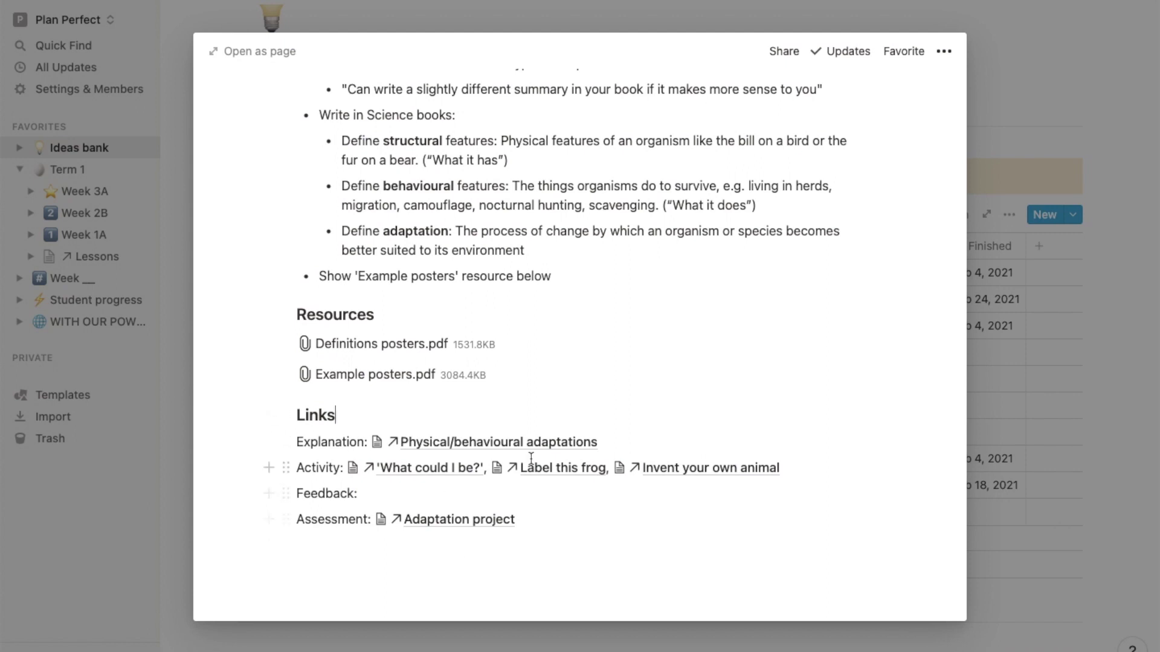
{"action": "left_click", "coordinate": [408, 469]}
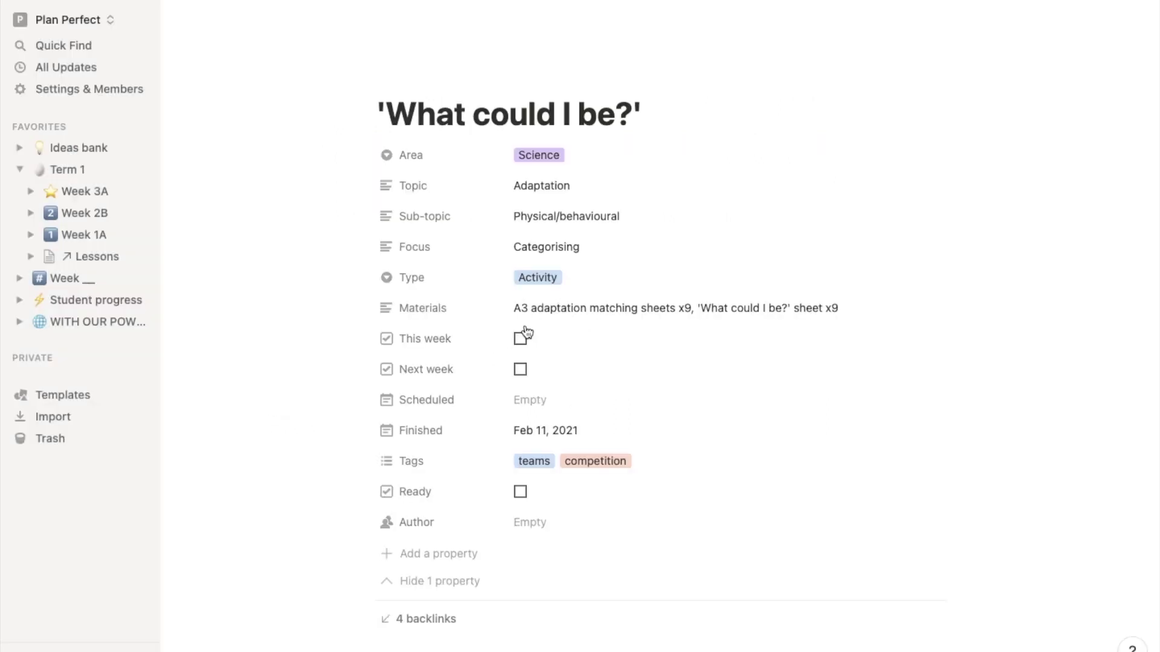
Scroll down through the 'What could I be?' activity page.
{"action": "scroll", "coordinate": [559, 269], "scroll_direction": "down", "scroll_amount": 3}
{"action": "scroll", "coordinate": [677, 233], "scroll_direction": "down", "scroll_amount": 10}
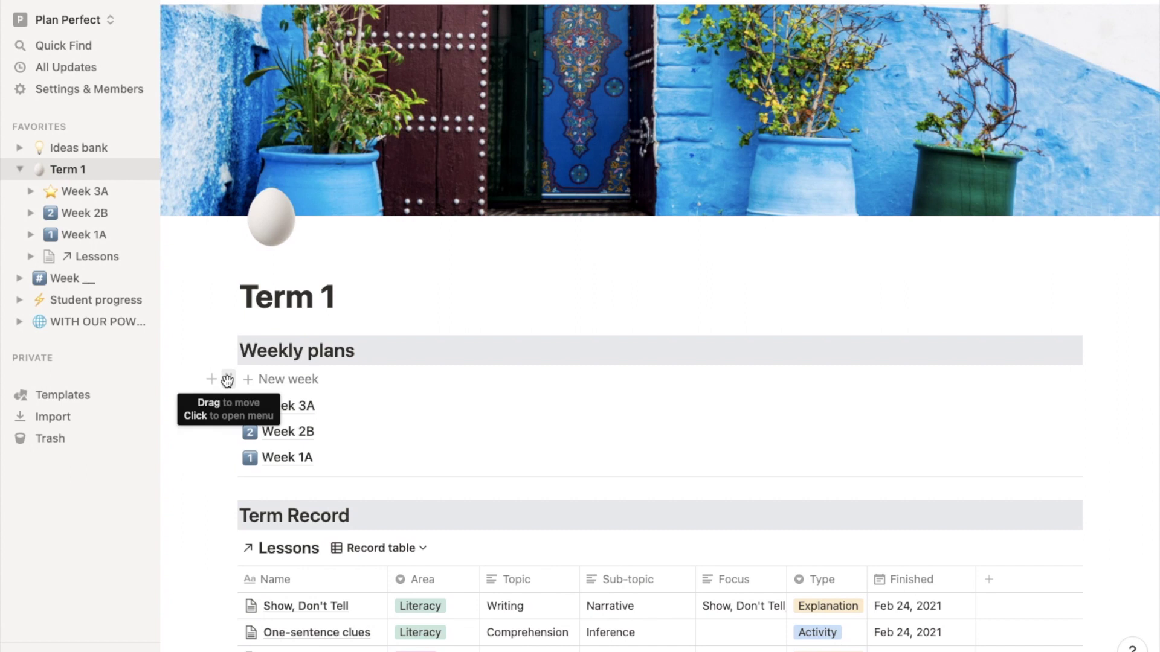
Create a Week 4B page from the New week template, dated Feb 22 - 26.
{"action": "left_click", "coordinate": [276, 381]}
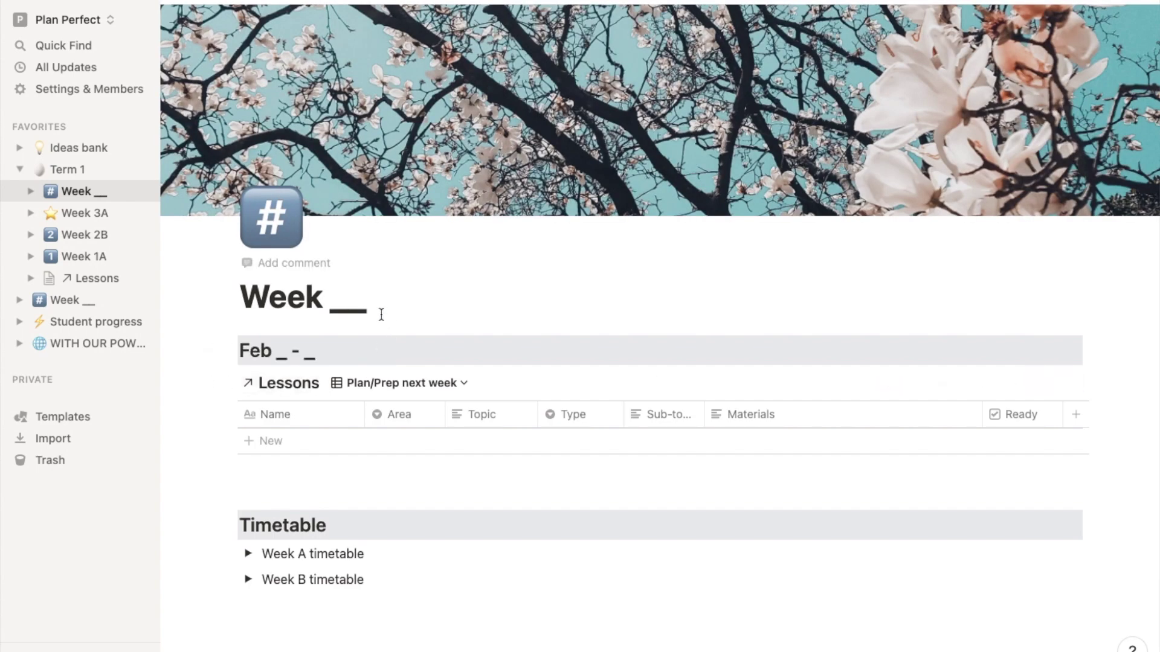
{"action": "key", "text": "BackSpace"}
{"action": "key", "text": "BackSpace"}
{"action": "type", "text": "4B"}
{"action": "left_click", "coordinate": [291, 351]}
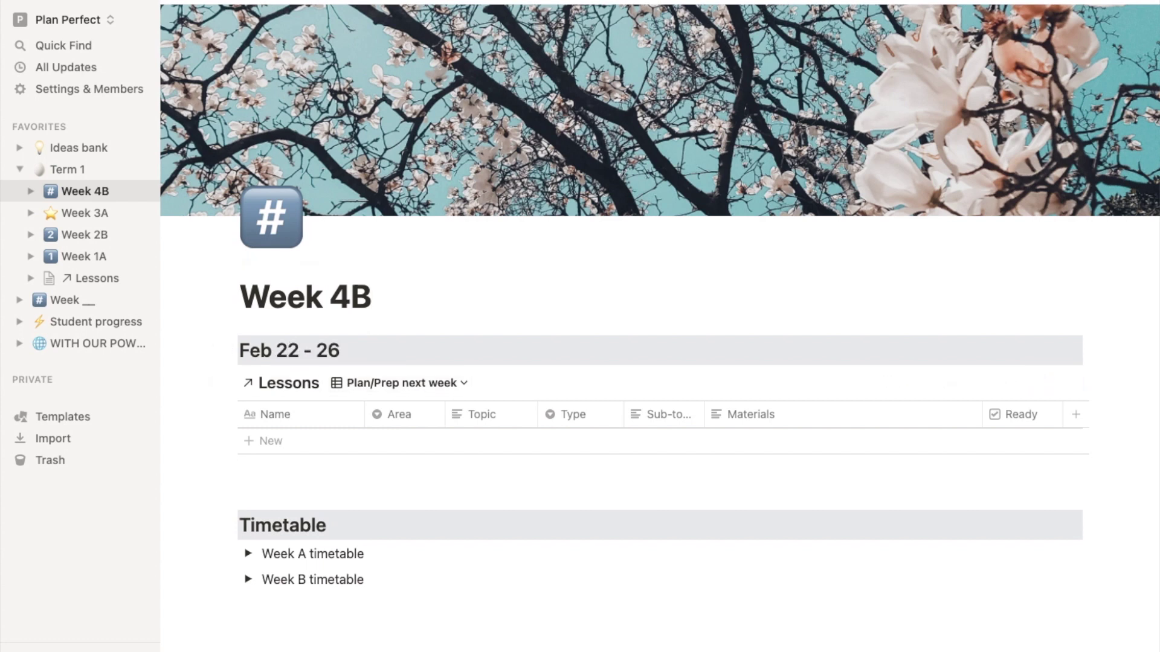
{"action": "scroll", "coordinate": [441, 305], "scroll_direction": "down", "scroll_amount": 2}
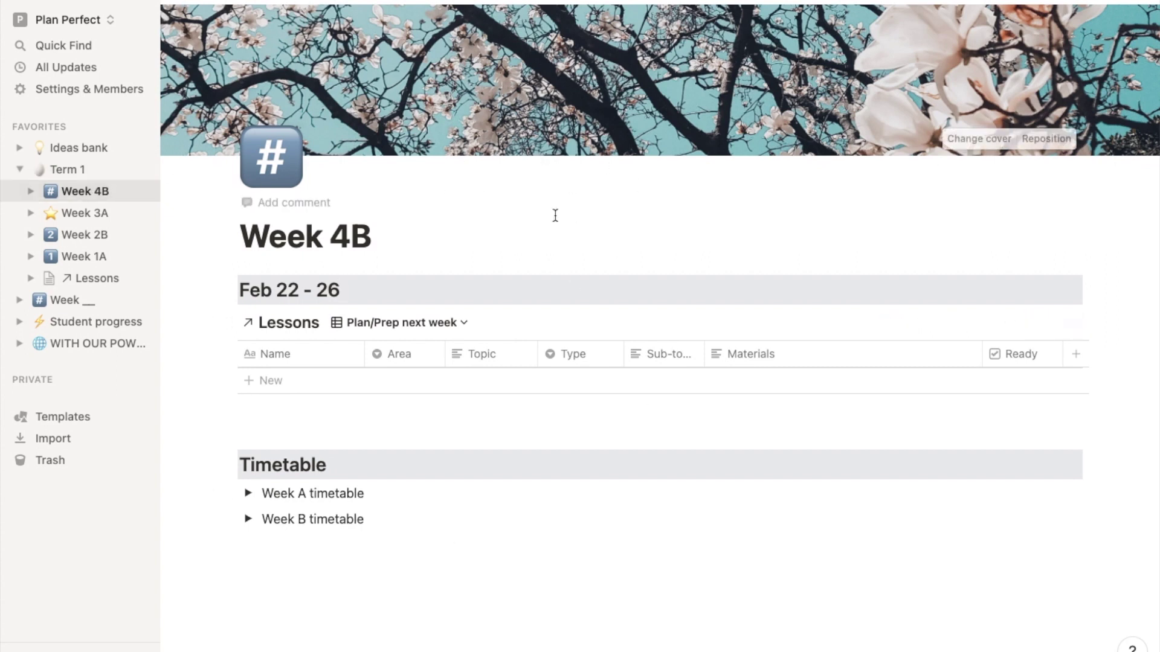
{"action": "left_click", "coordinate": [67, 170]}
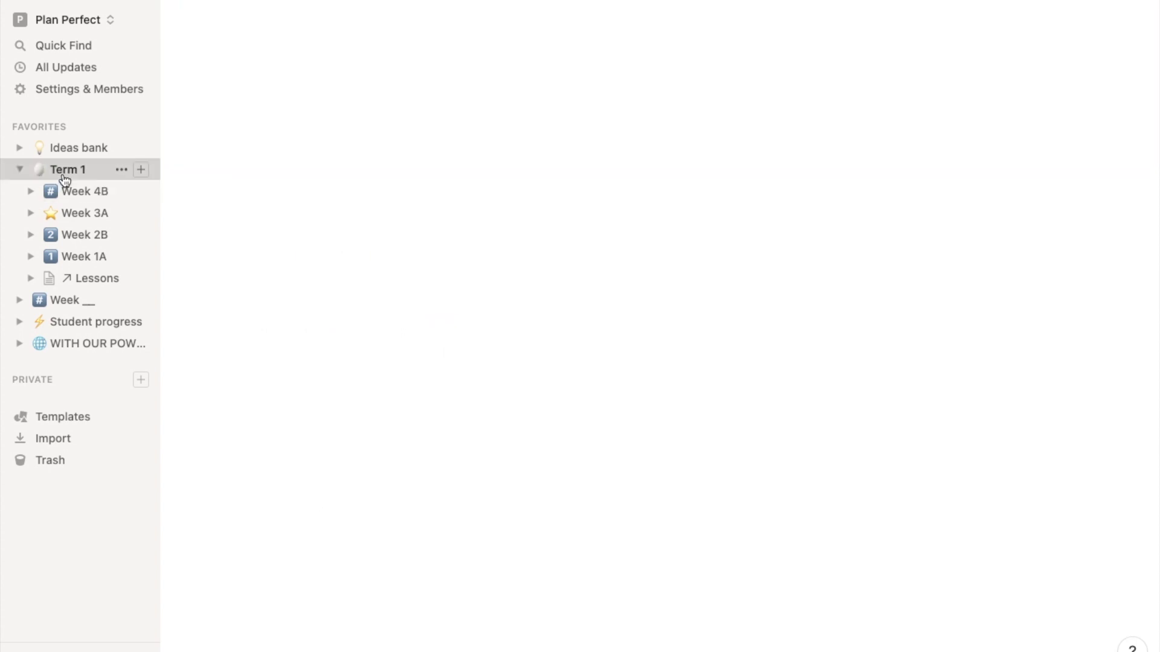
Inspect the New week button's configuration and open its Week __ template page.
{"action": "left_click", "coordinate": [228, 378]}
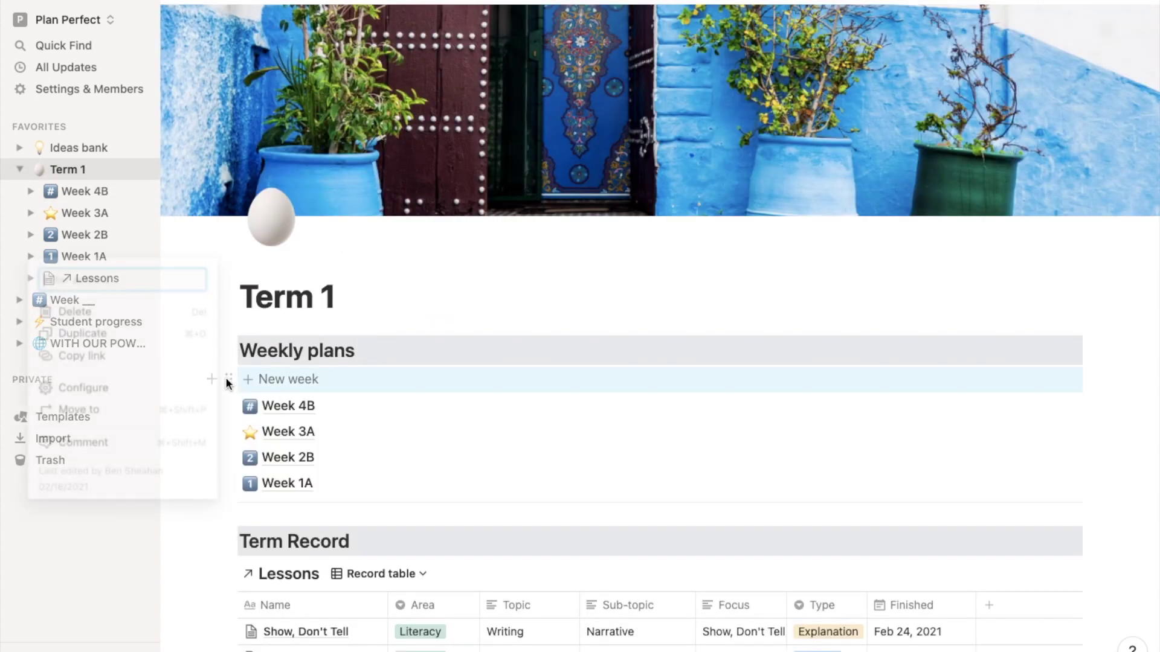
{"action": "left_click", "coordinate": [134, 400]}
{"action": "scroll", "coordinate": [362, 435], "scroll_direction": "down", "scroll_amount": 2}
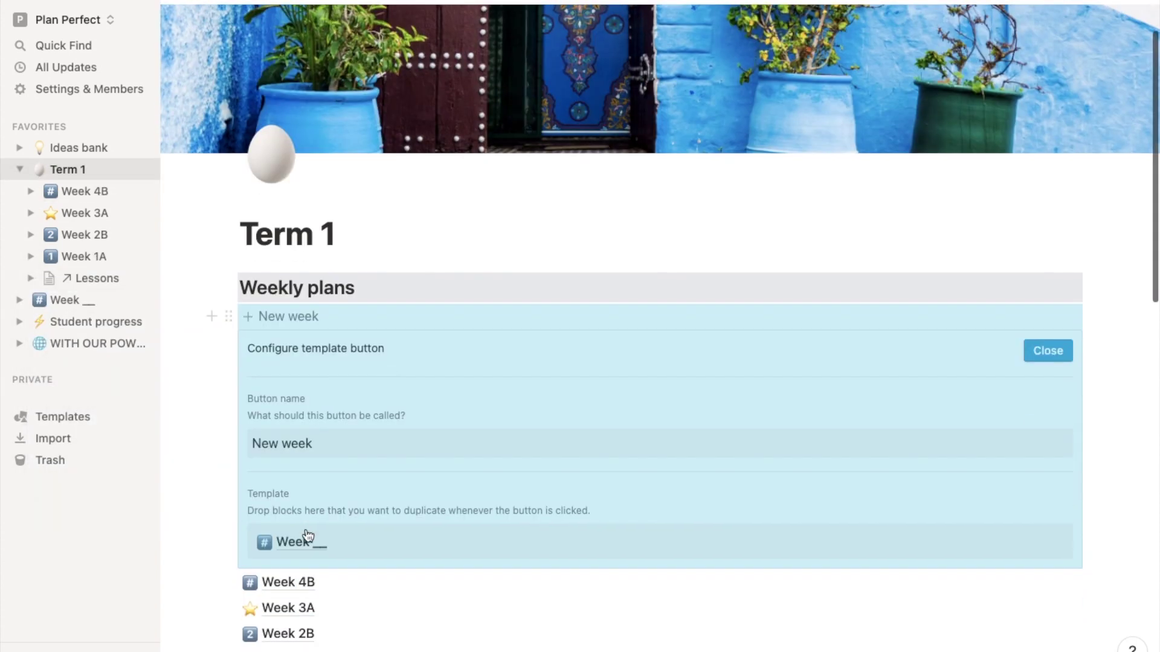
{"action": "scroll", "coordinate": [402, 370], "scroll_direction": "up", "scroll_amount": 1}
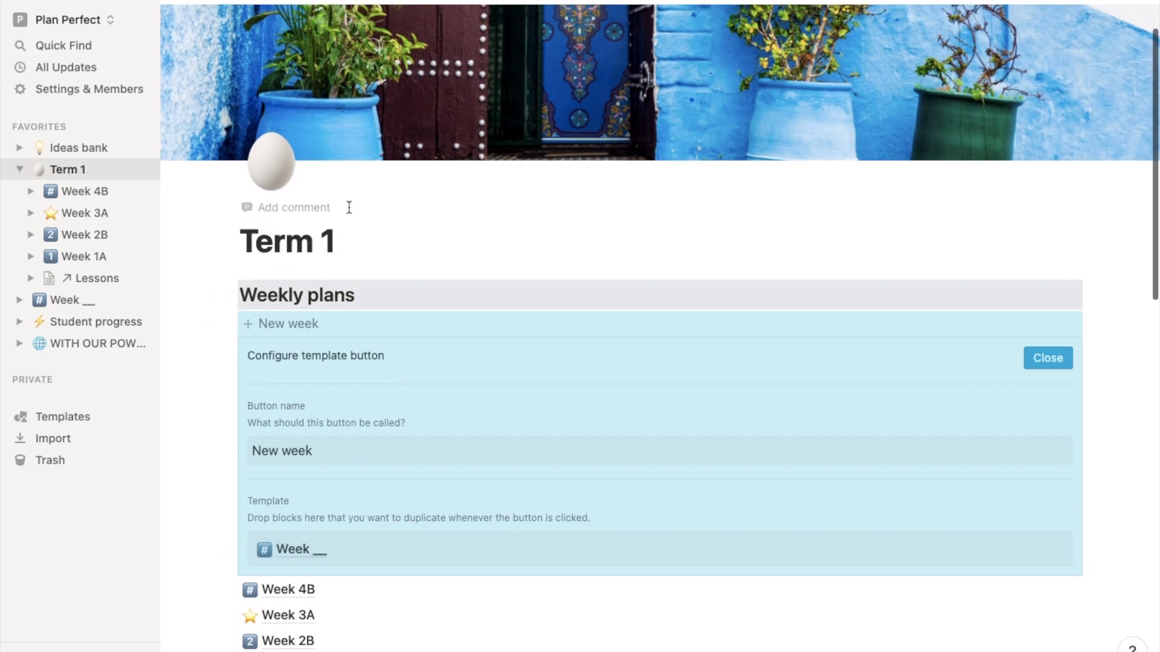
{"action": "left_click", "coordinate": [294, 552]}
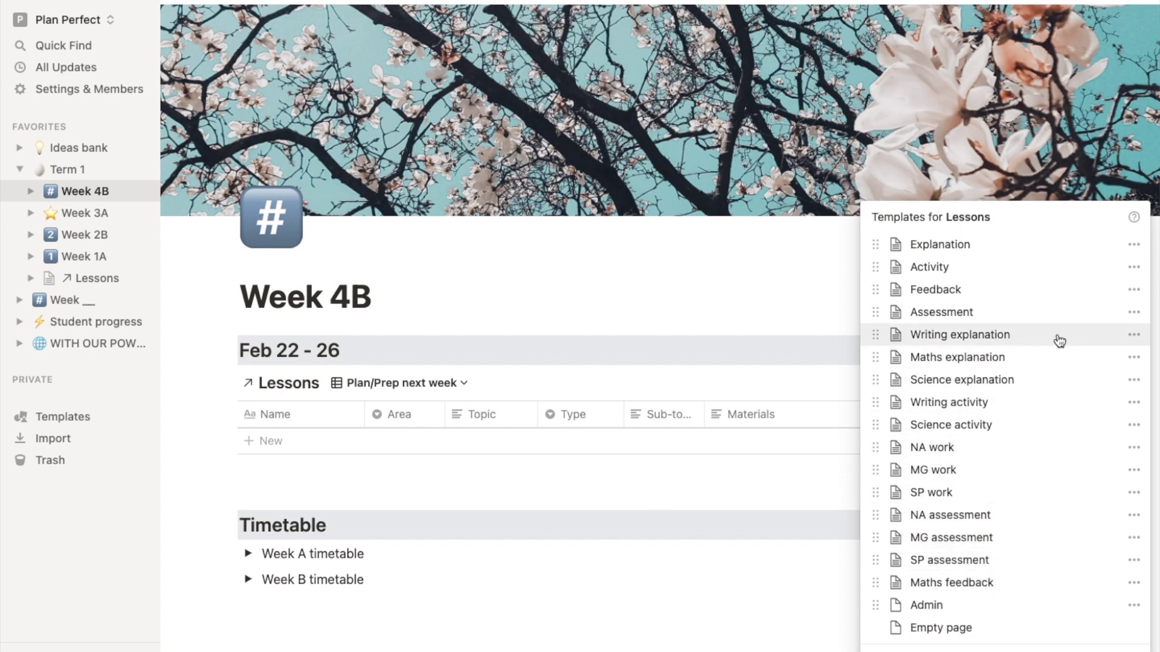
Open the Writing explanation lesson template for editing and scroll through it.
{"action": "left_click", "coordinate": [1134, 335]}
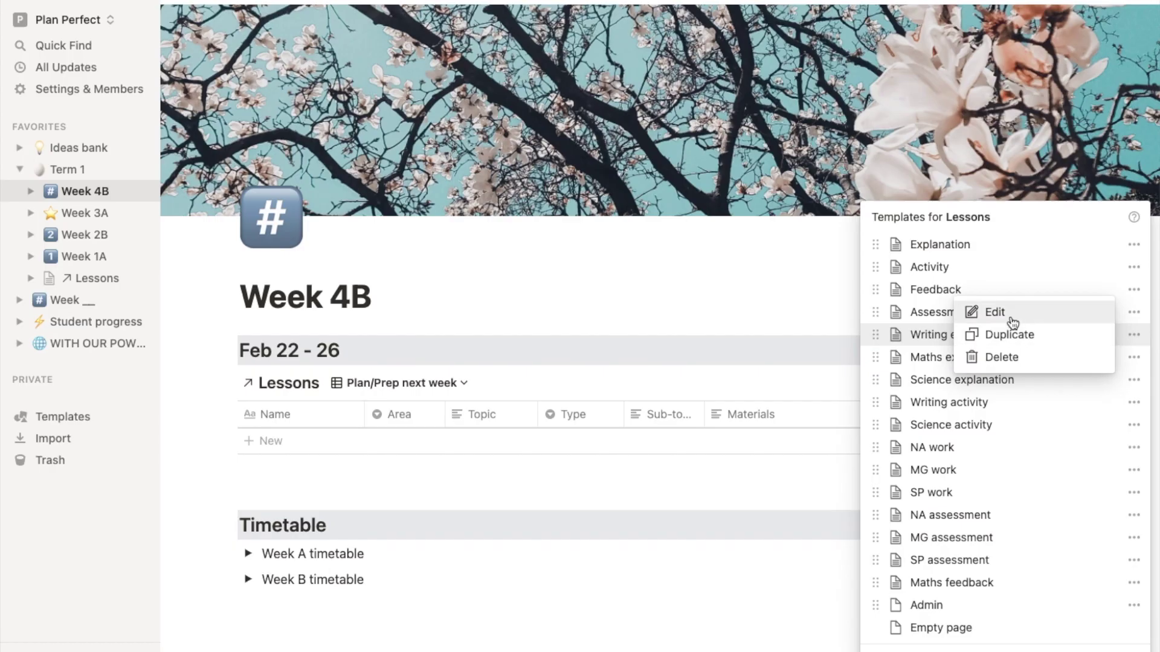
{"action": "left_click", "coordinate": [1013, 323]}
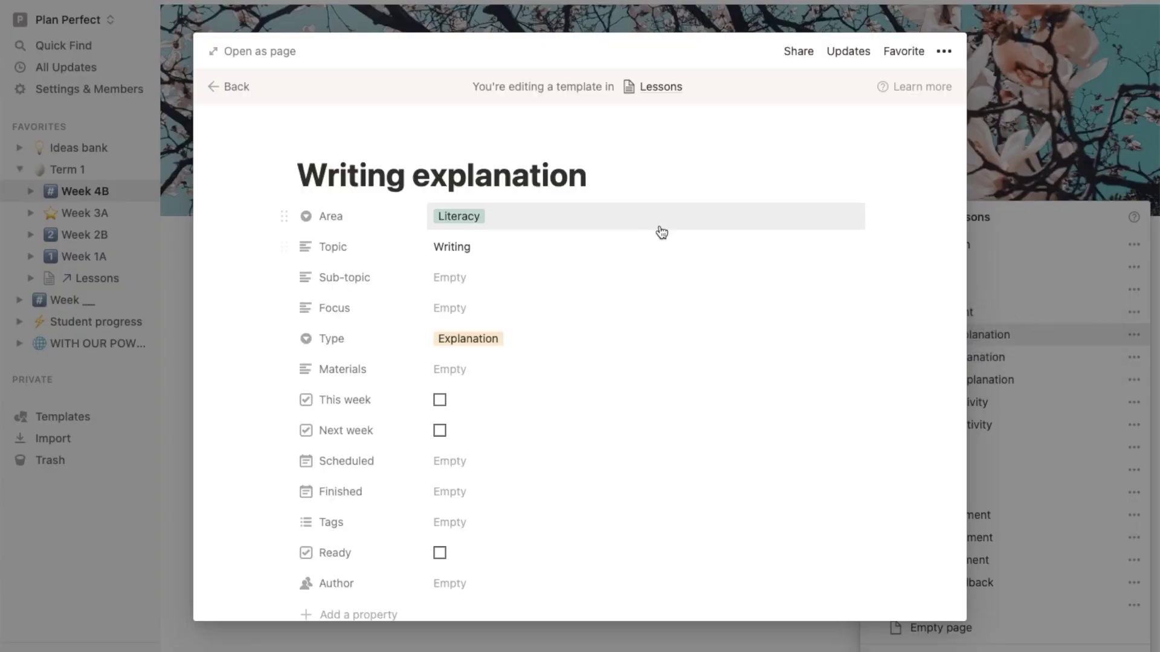
{"action": "scroll", "coordinate": [657, 230], "scroll_direction": "down", "scroll_amount": 3}
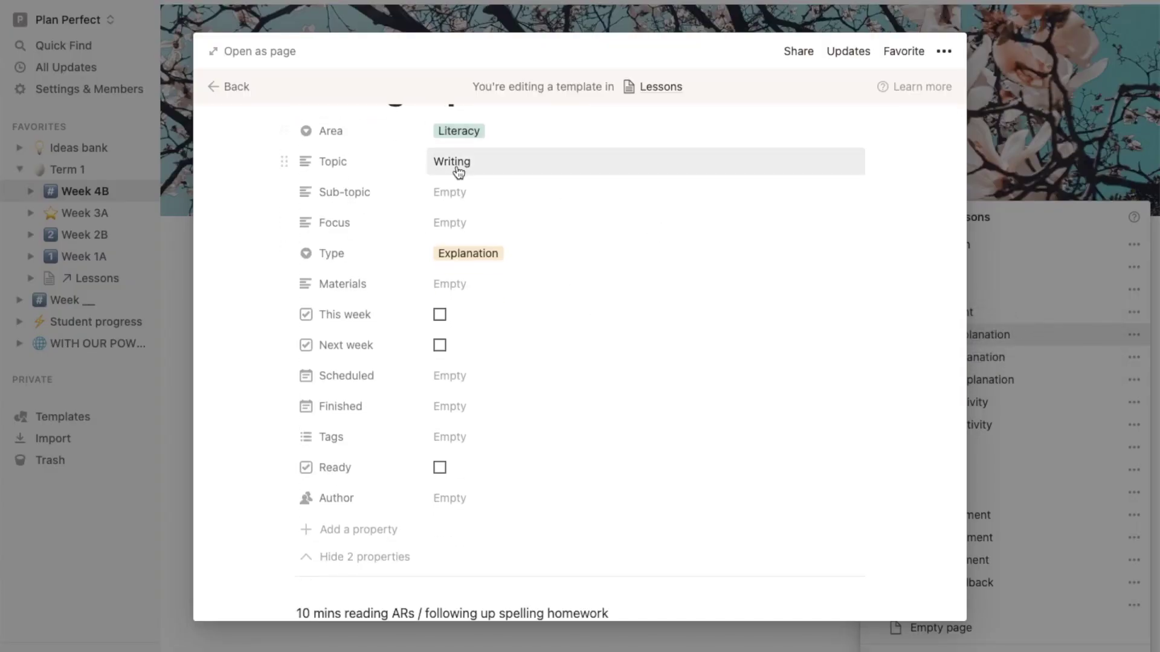
{"action": "scroll", "coordinate": [594, 253], "scroll_direction": "down", "scroll_amount": 6}
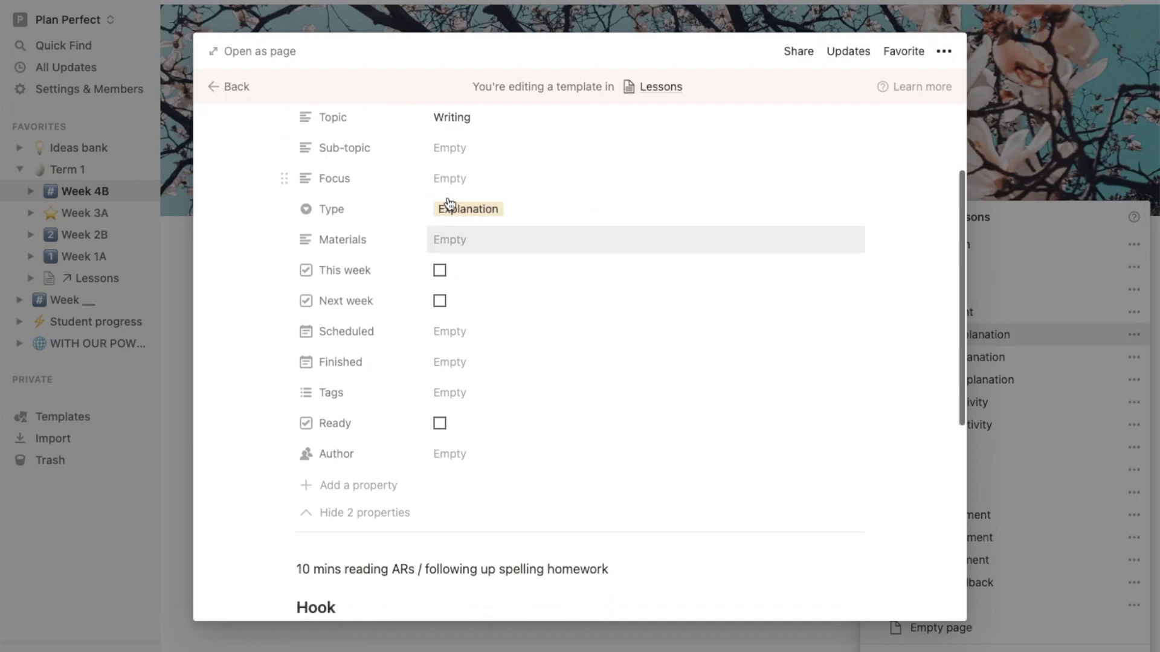
{"action": "scroll", "coordinate": [595, 271], "scroll_direction": "down", "scroll_amount": 7}
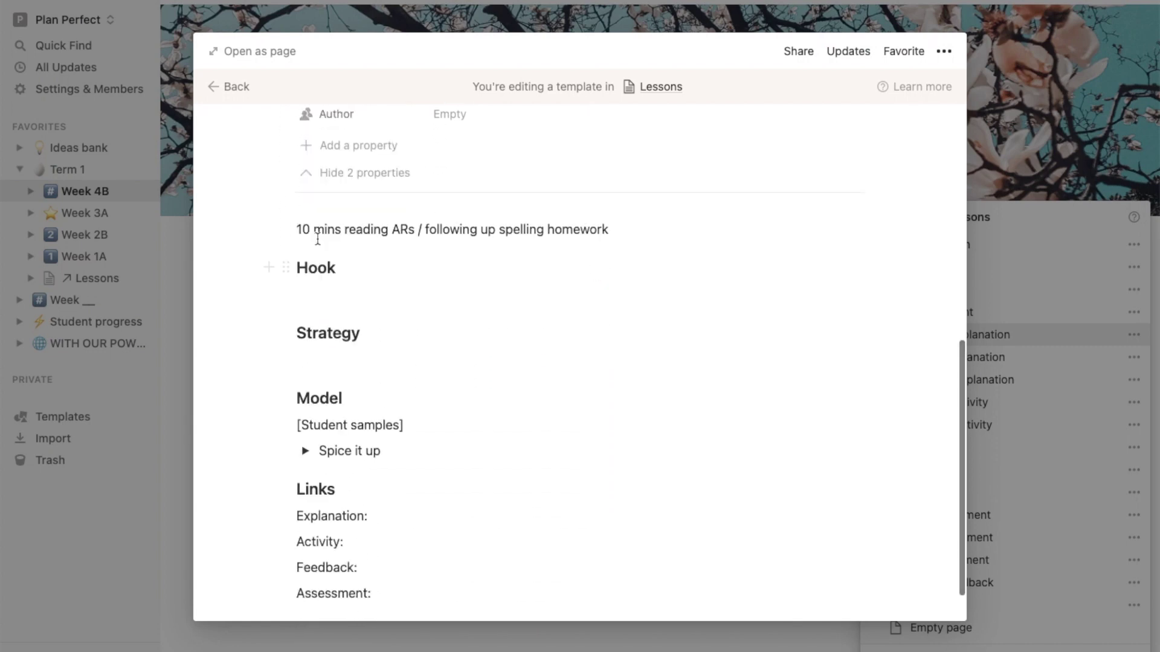
{"action": "scroll", "coordinate": [488, 365], "scroll_direction": "down", "scroll_amount": 2}
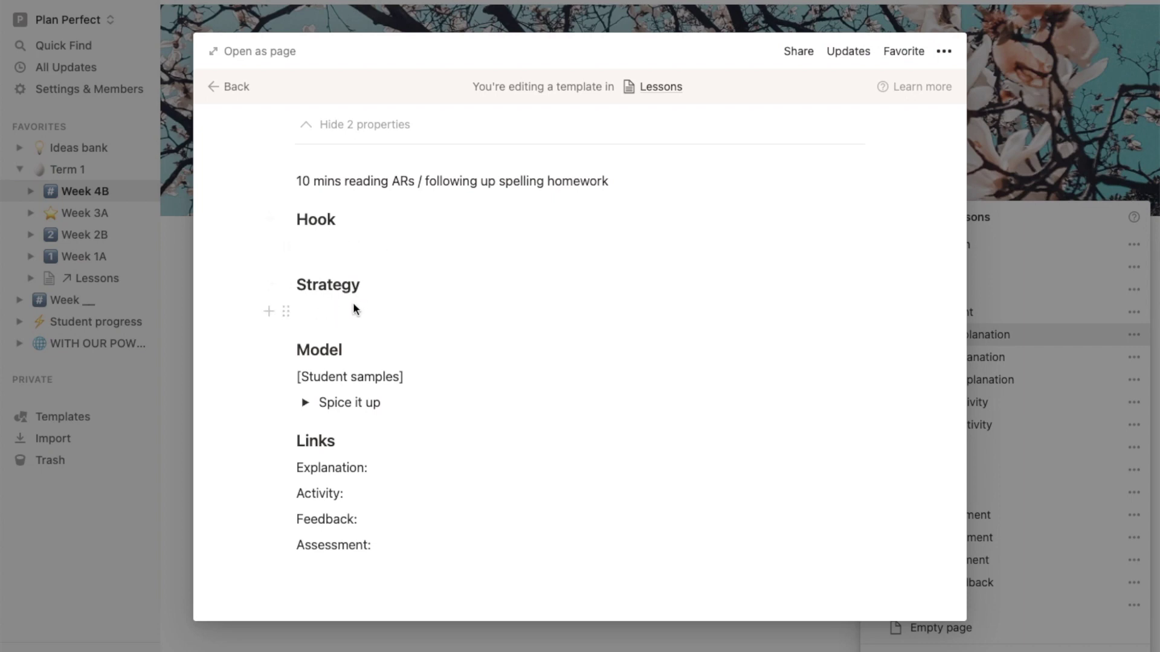
Expand and collapse the Spice it up ideas list, then close the template editor.
{"action": "left_click", "coordinate": [309, 410]}
{"action": "scroll", "coordinate": [453, 402], "scroll_direction": "down", "scroll_amount": 1}
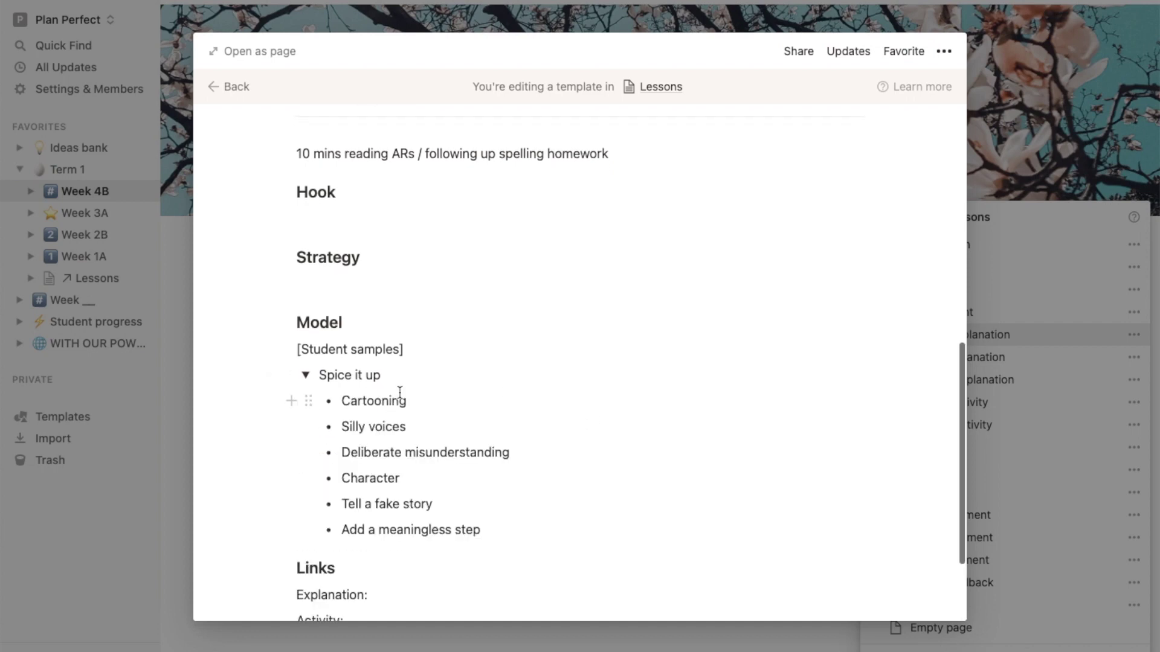
{"action": "left_click", "coordinate": [306, 375]}
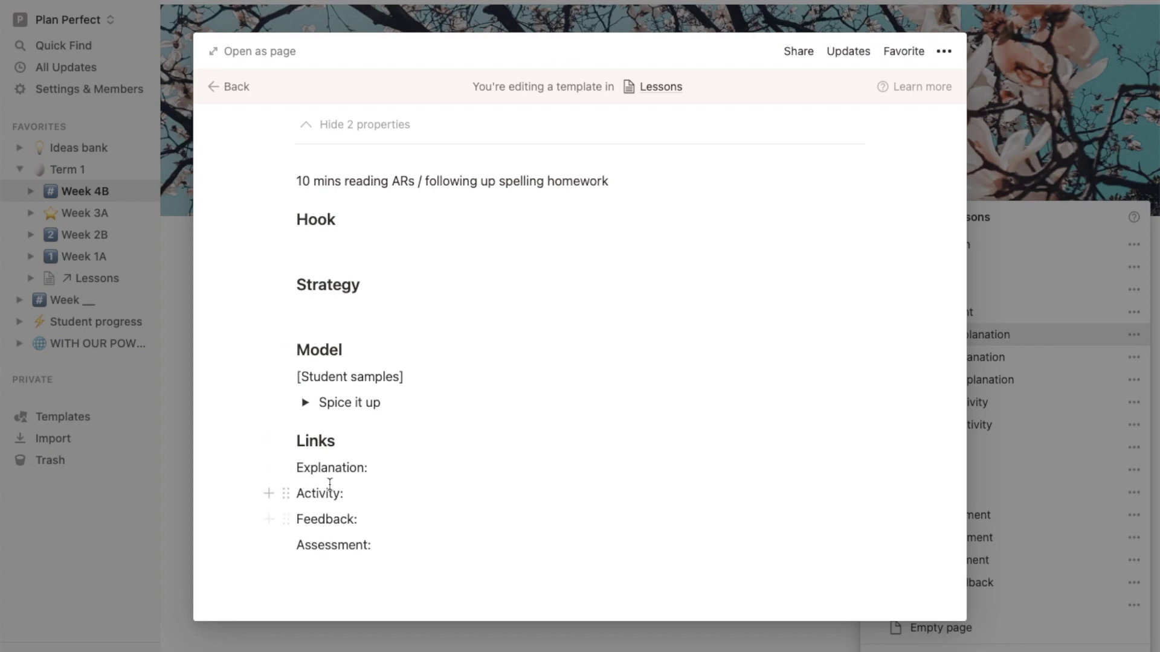
{"action": "key", "text": "Escape"}
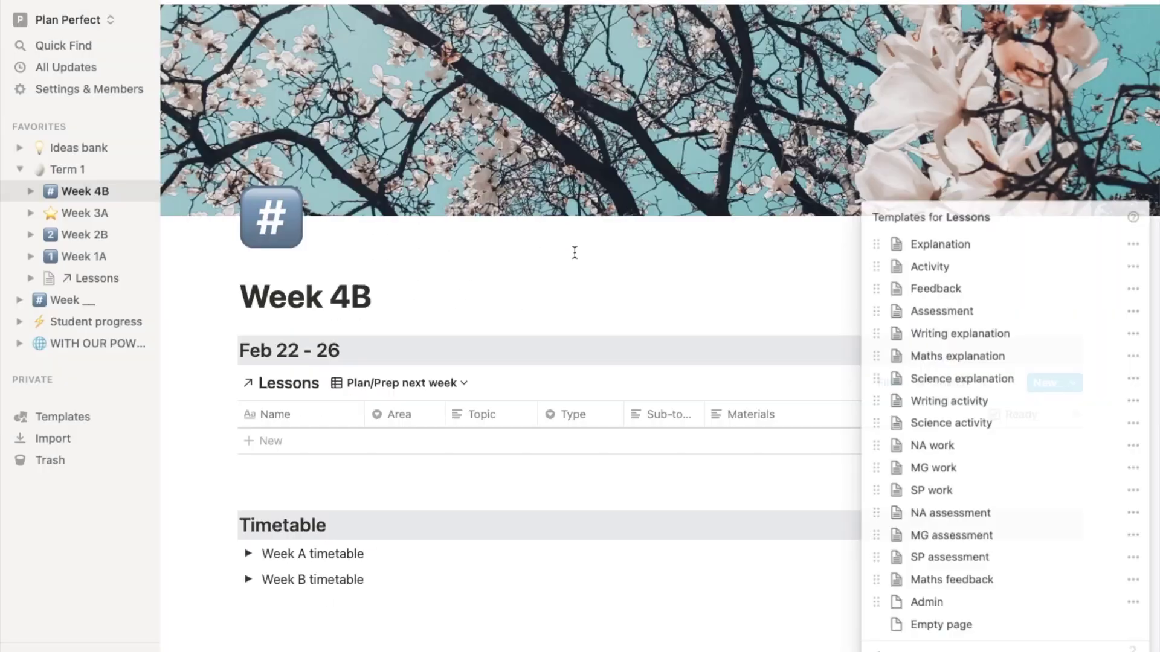
{"action": "left_click", "coordinate": [77, 150]}
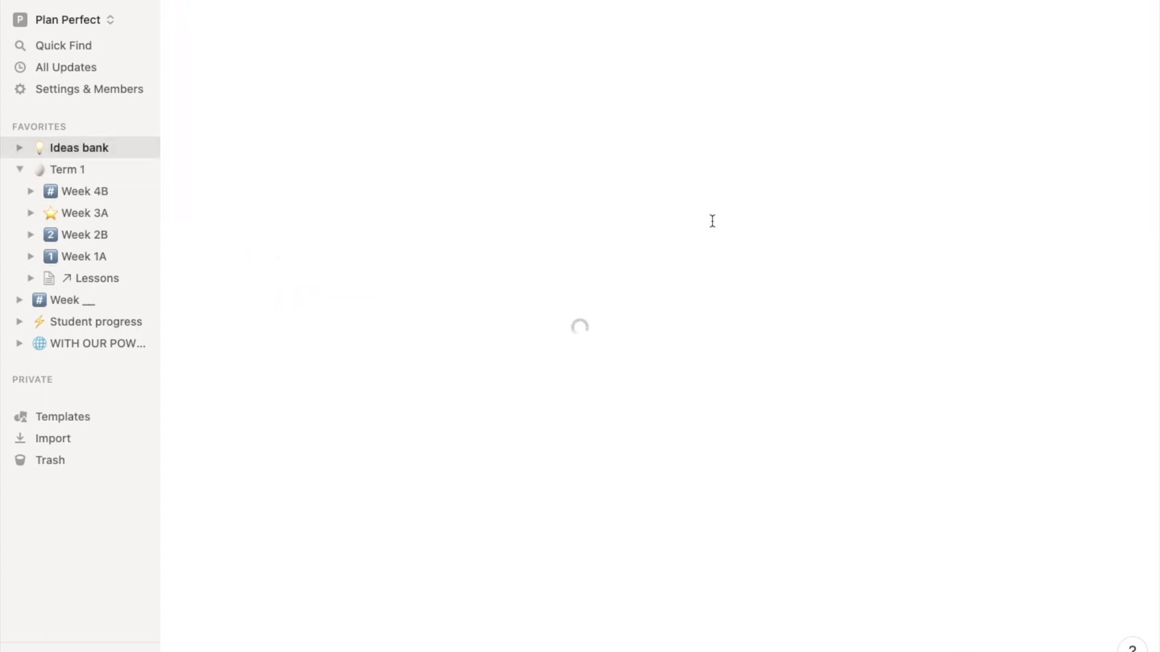
Search the Ideas bank Activities table for 'team' and load more matches.
{"action": "scroll", "coordinate": [713, 224], "scroll_direction": "down", "scroll_amount": 5}
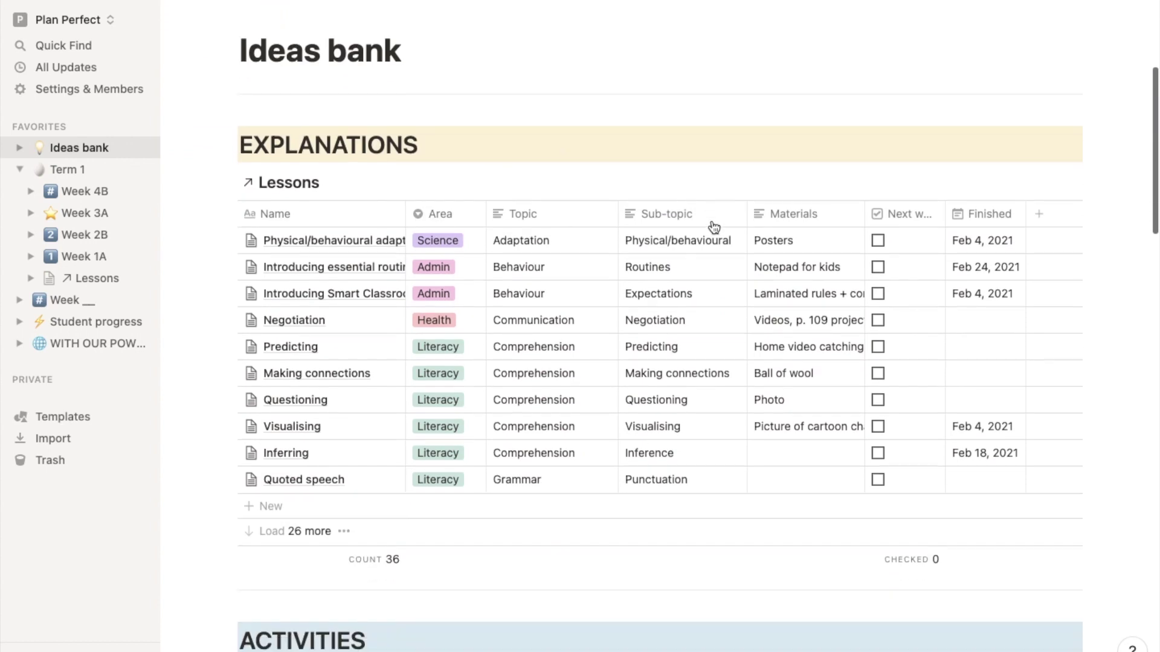
{"action": "scroll", "coordinate": [713, 226], "scroll_direction": "down", "scroll_amount": 9}
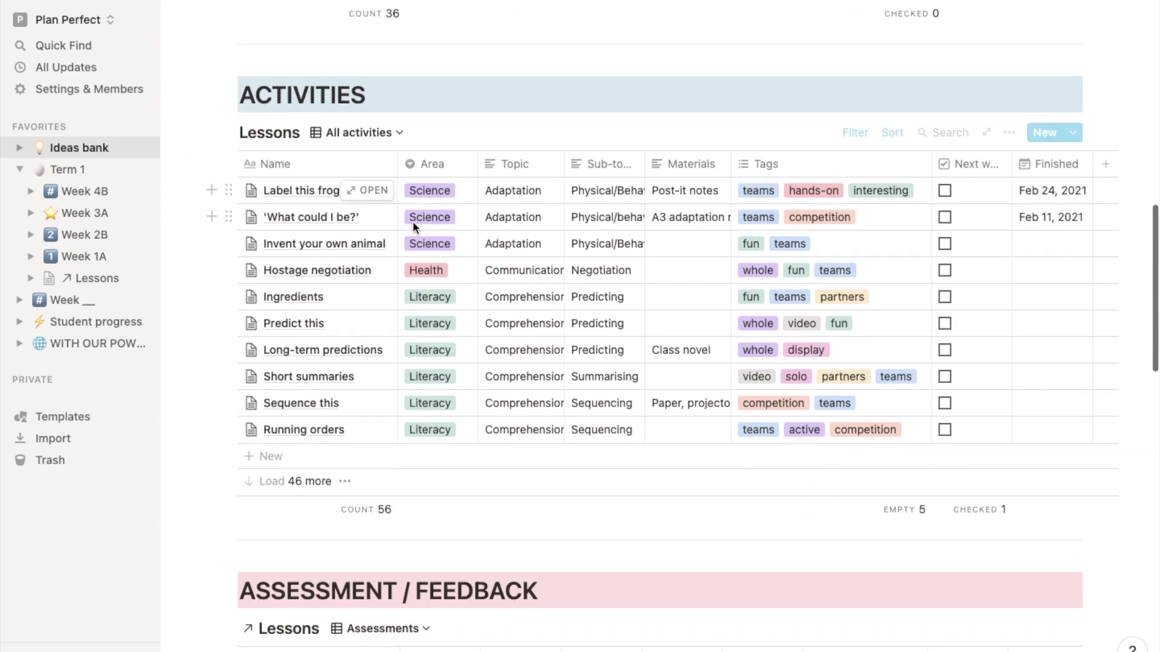
{"action": "left_click", "coordinate": [947, 133]}
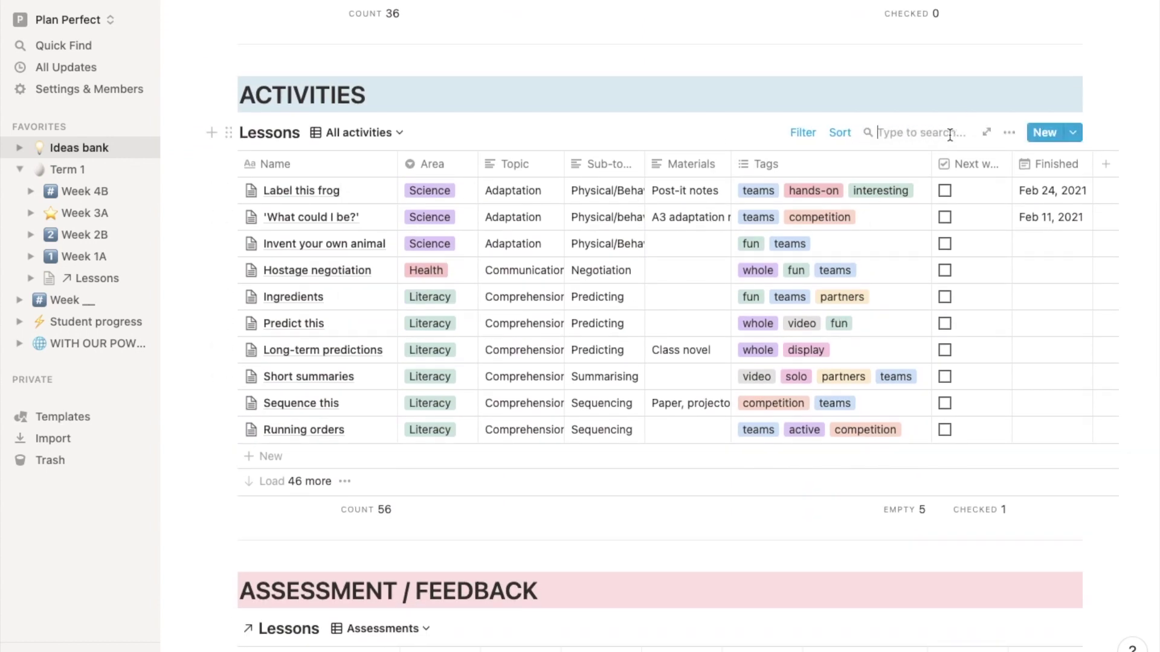
{"action": "type", "text": "teams"}
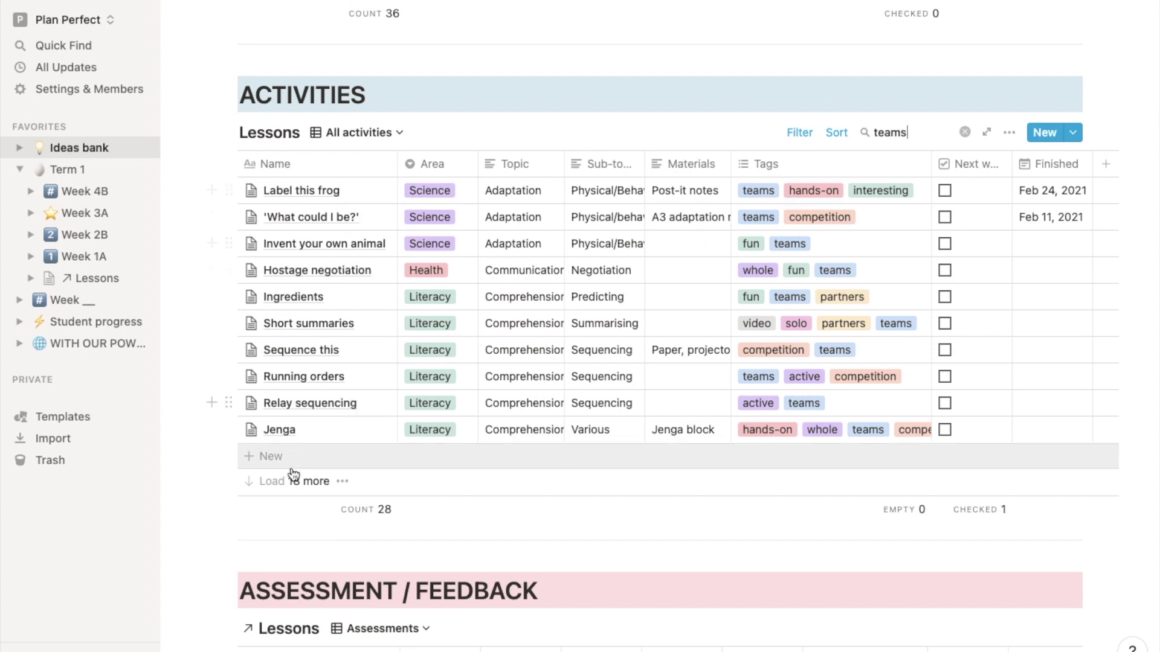
{"action": "left_click", "coordinate": [285, 490]}
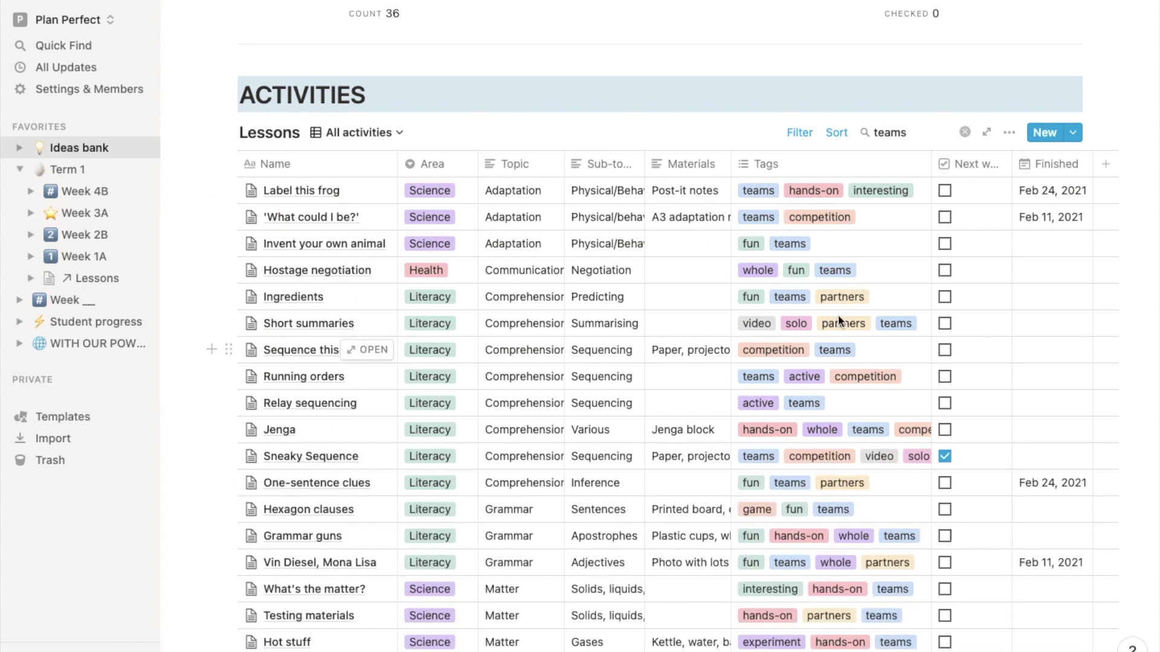
Change the activities search to 'comprehension', then return to Week 4B.
{"action": "double_click", "coordinate": [916, 132]}
{"action": "type", "text": "comphren"}
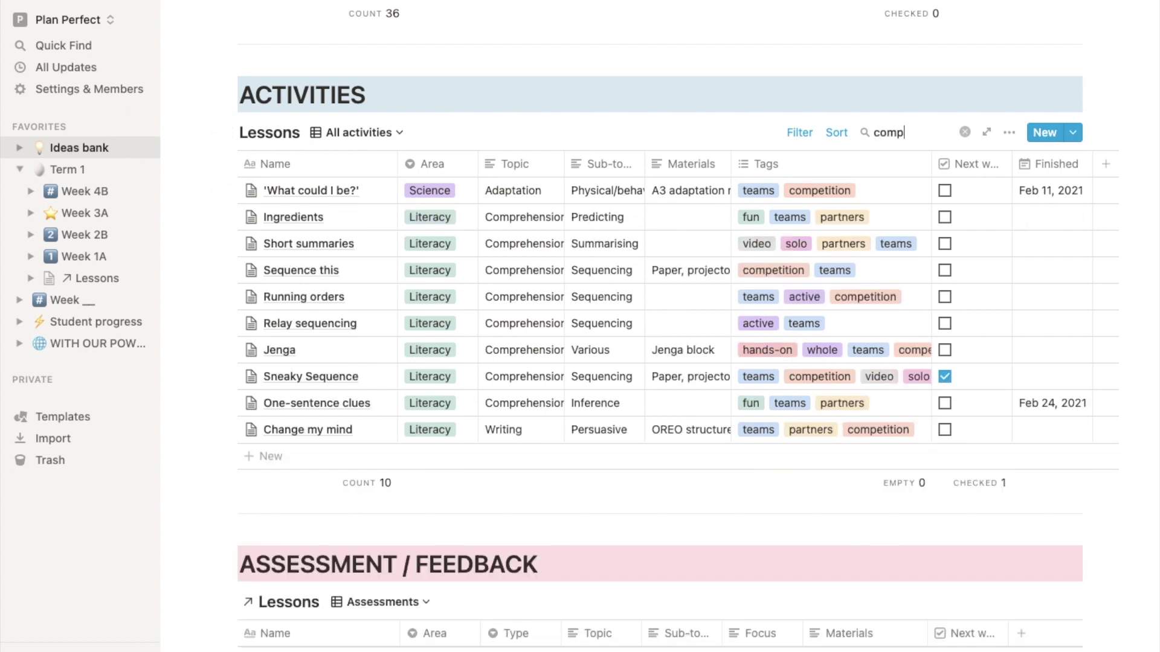
{"action": "key", "text": "BackSpace"}
{"action": "type", "text": "rehension"}
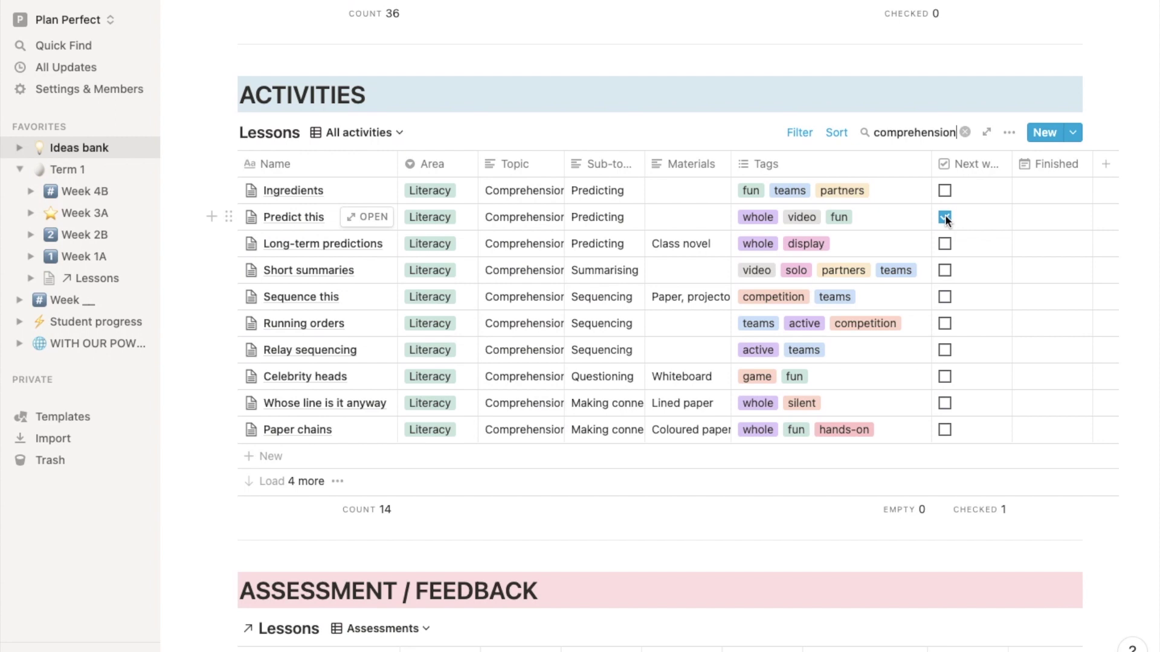
{"action": "left_click", "coordinate": [91, 191]}
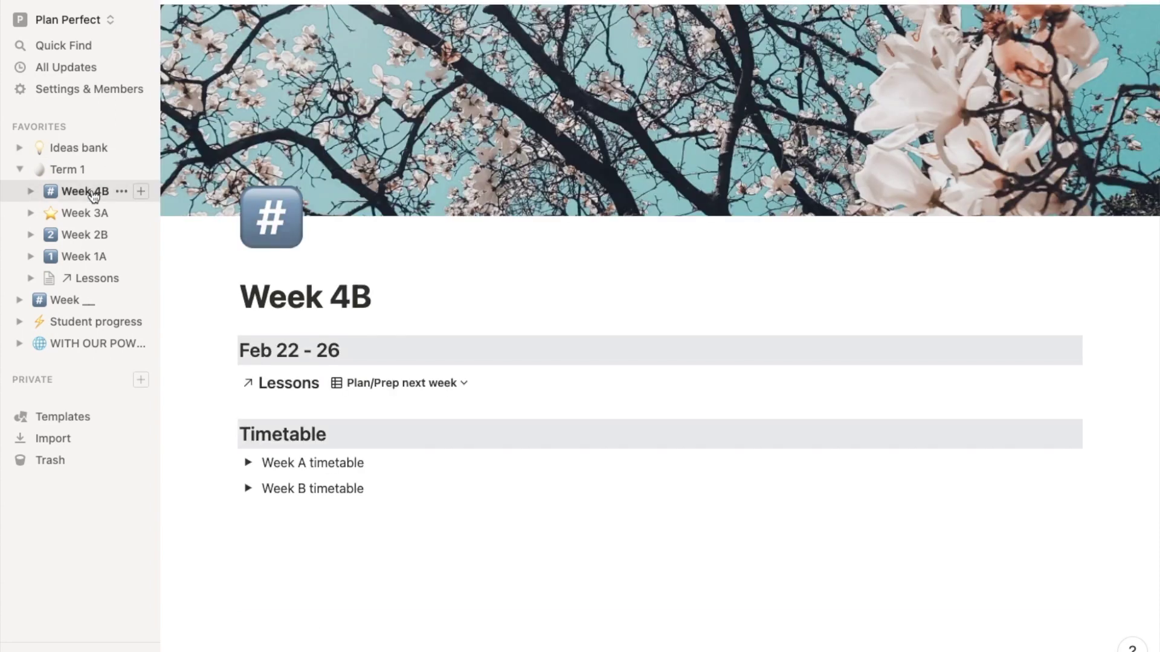
Create a new lesson from the NA work template and look through its contents.
{"action": "scroll", "coordinate": [465, 275], "scroll_direction": "down", "scroll_amount": 2}
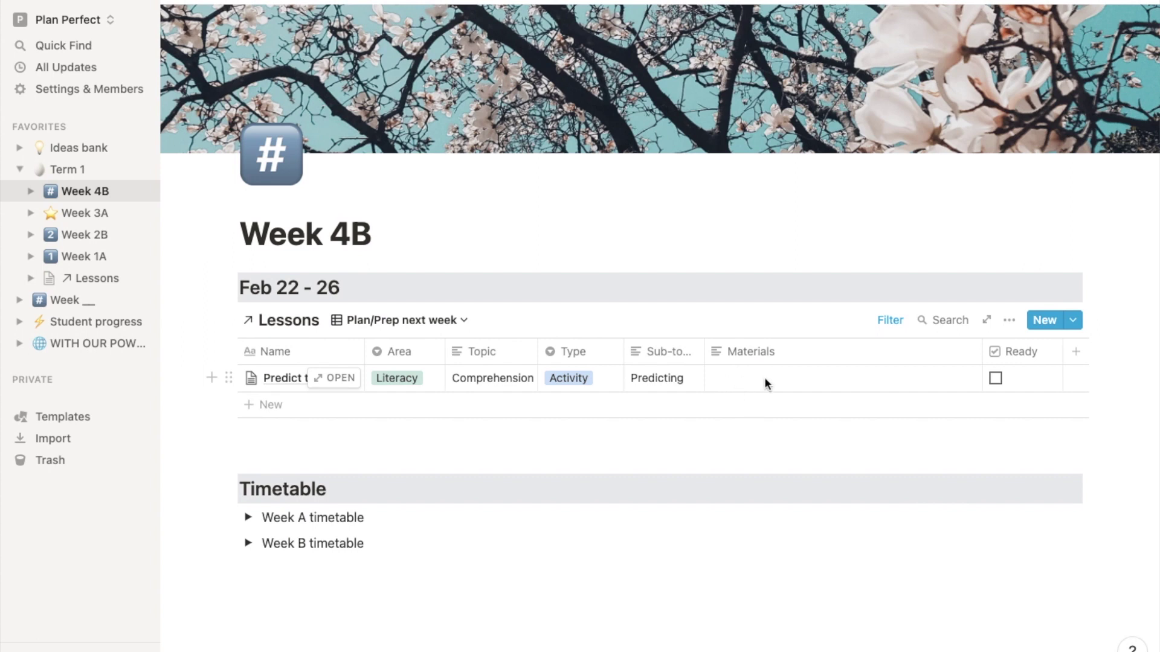
{"action": "left_click", "coordinate": [1074, 327]}
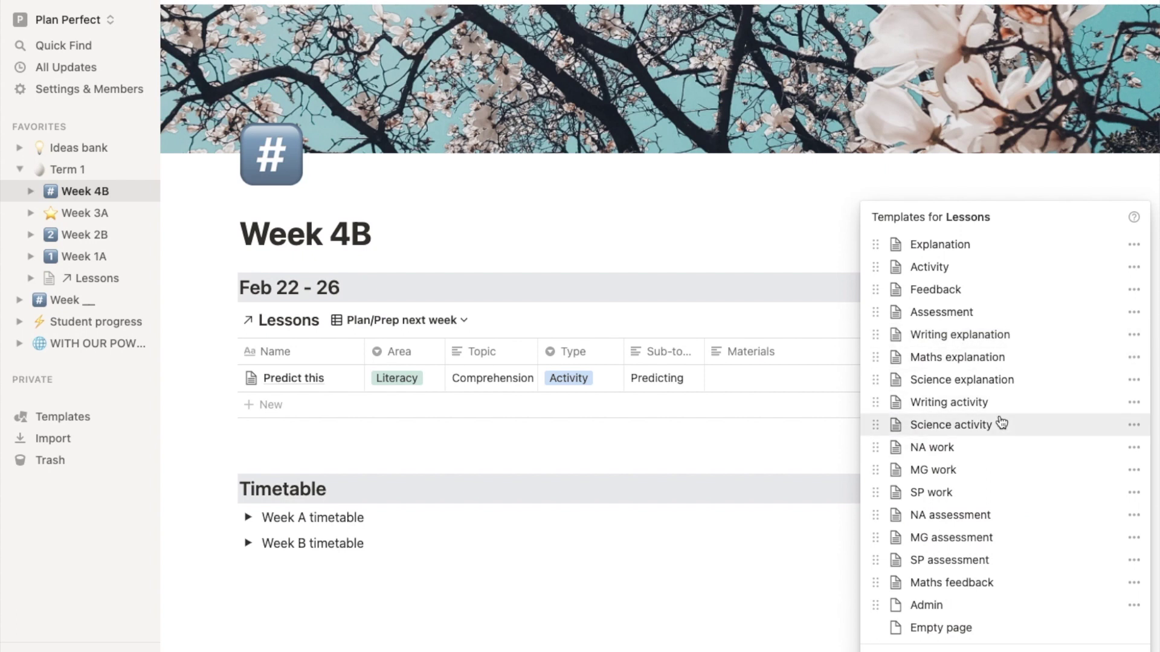
{"action": "left_click", "coordinate": [967, 453]}
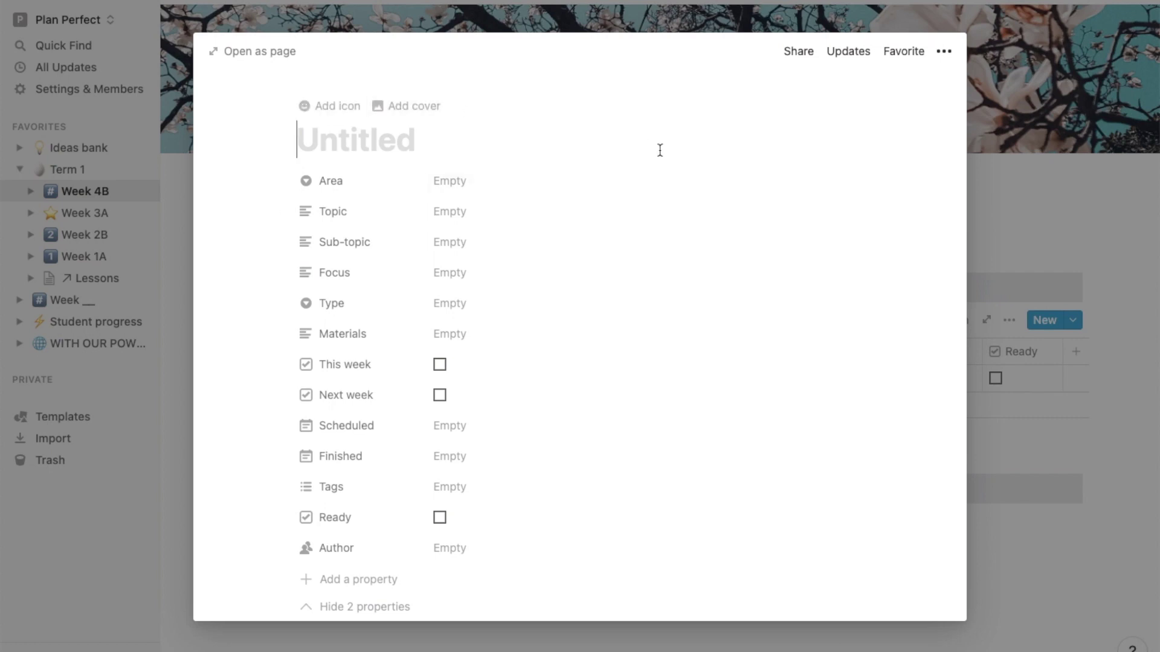
{"action": "scroll", "coordinate": [701, 228], "scroll_direction": "down", "scroll_amount": 4}
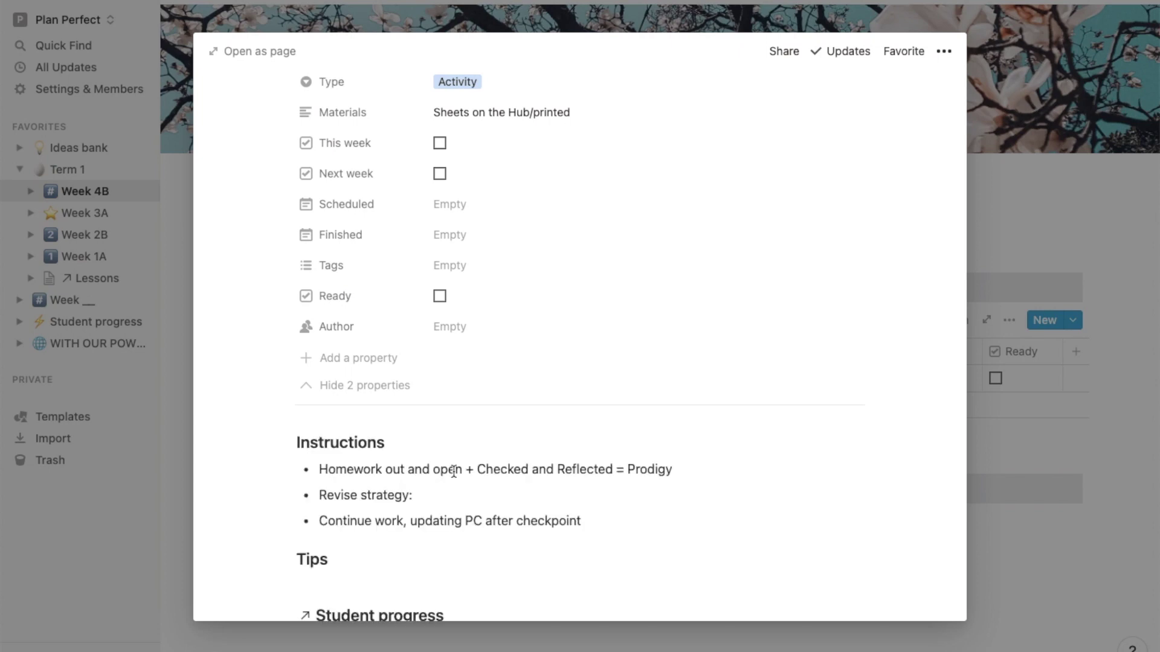
{"action": "scroll", "coordinate": [595, 397], "scroll_direction": "down", "scroll_amount": 6}
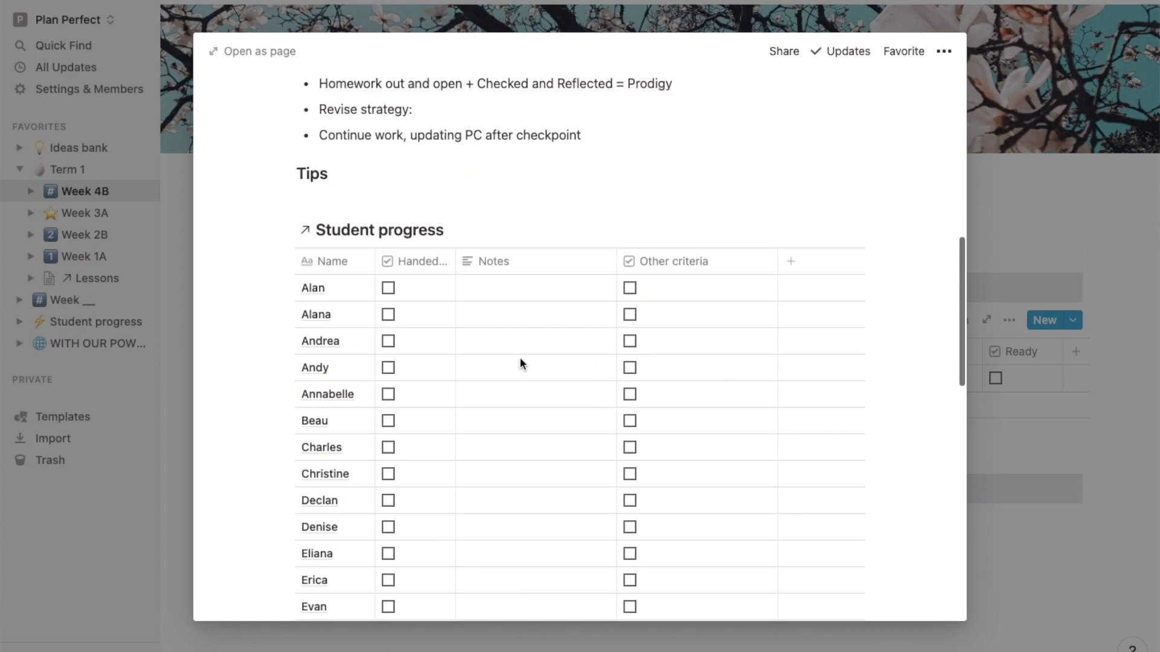
{"action": "scroll", "coordinate": [407, 224], "scroll_direction": "down", "scroll_amount": 3}
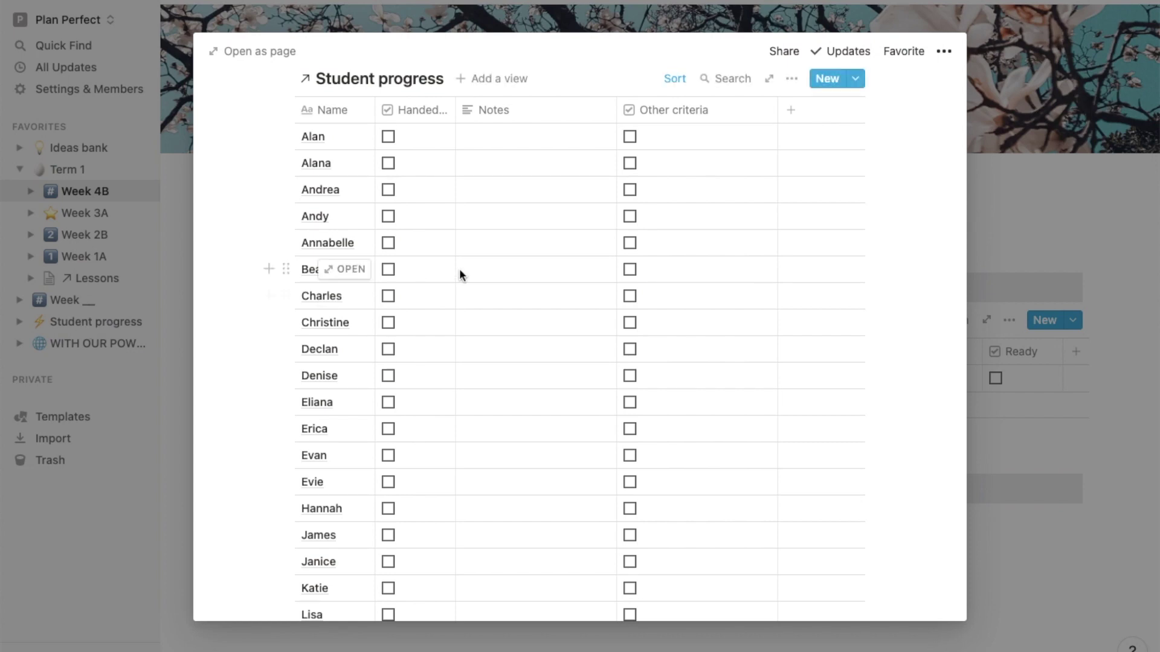
{"action": "scroll", "coordinate": [459, 271], "scroll_direction": "down", "scroll_amount": 1}
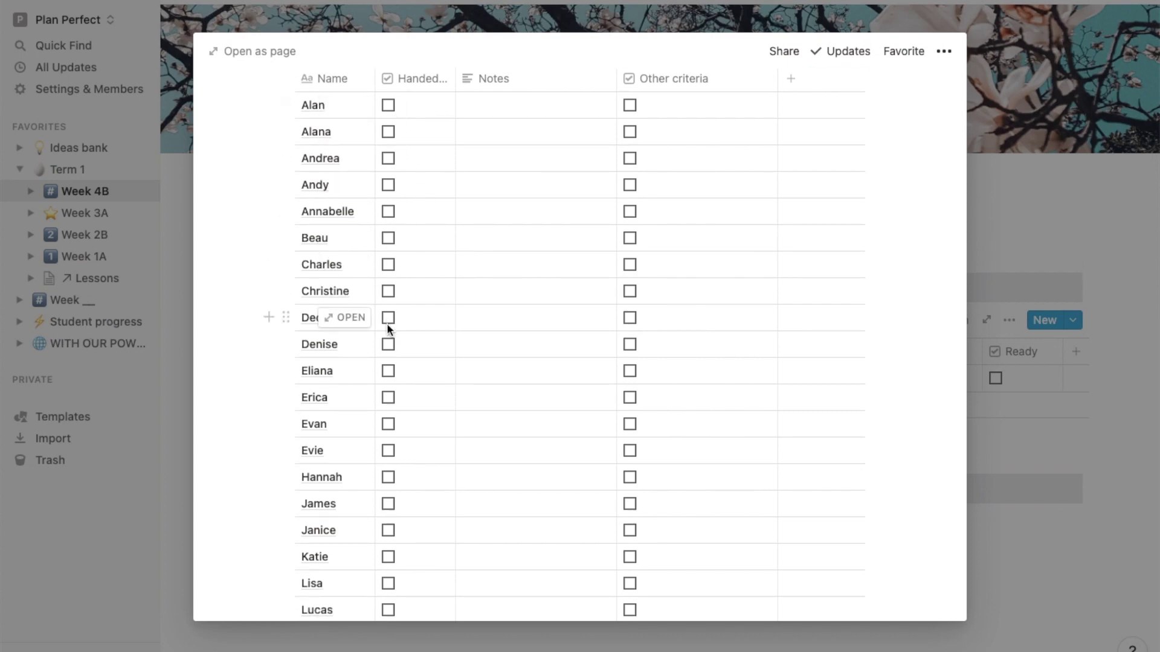
{"action": "scroll", "coordinate": [495, 193], "scroll_direction": "up", "scroll_amount": 2}
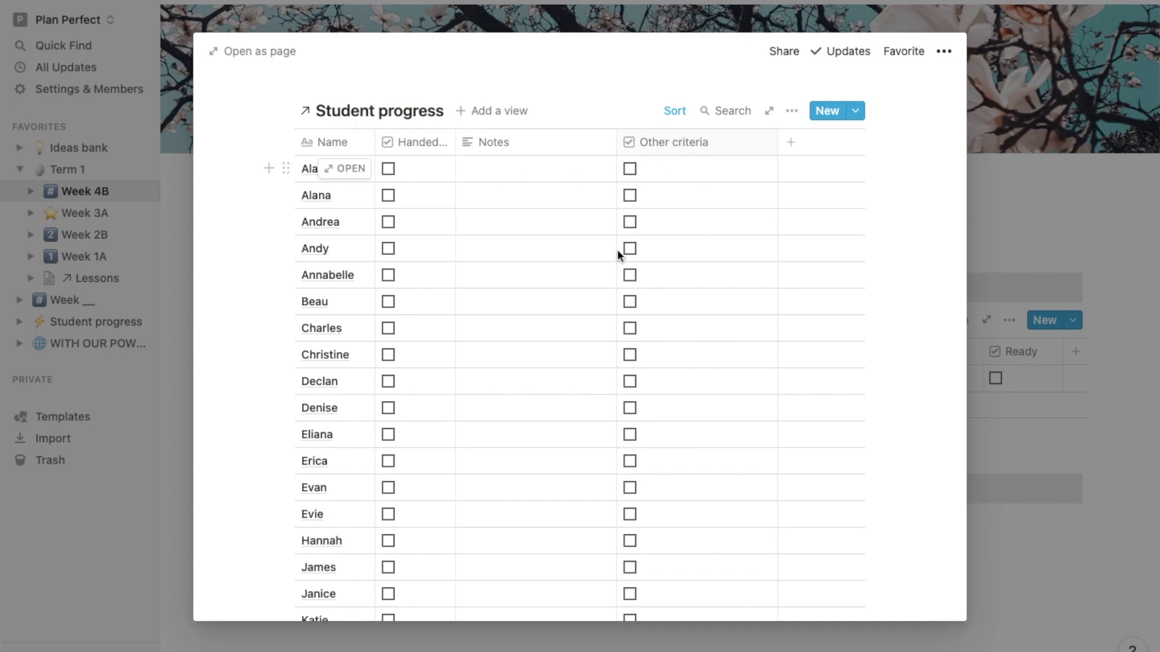
{"action": "scroll", "coordinate": [539, 327], "scroll_direction": "up", "scroll_amount": 2}
{"action": "scroll", "coordinate": [539, 328], "scroll_direction": "up", "scroll_amount": 10}
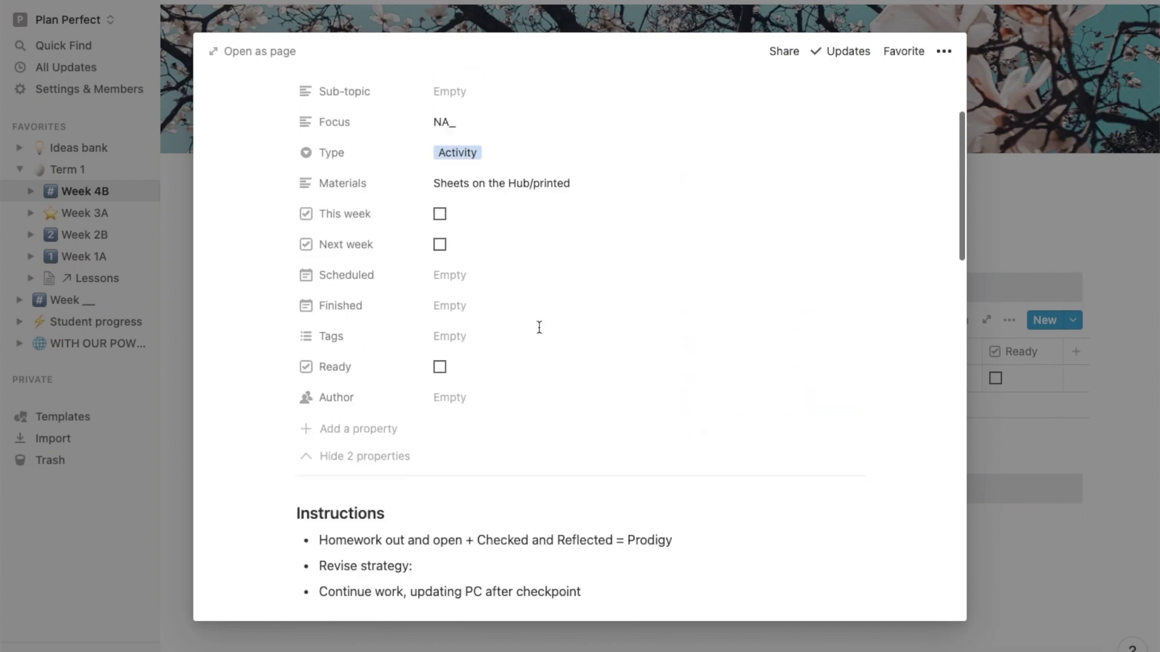
{"action": "scroll", "coordinate": [541, 333], "scroll_direction": "up", "scroll_amount": 2}
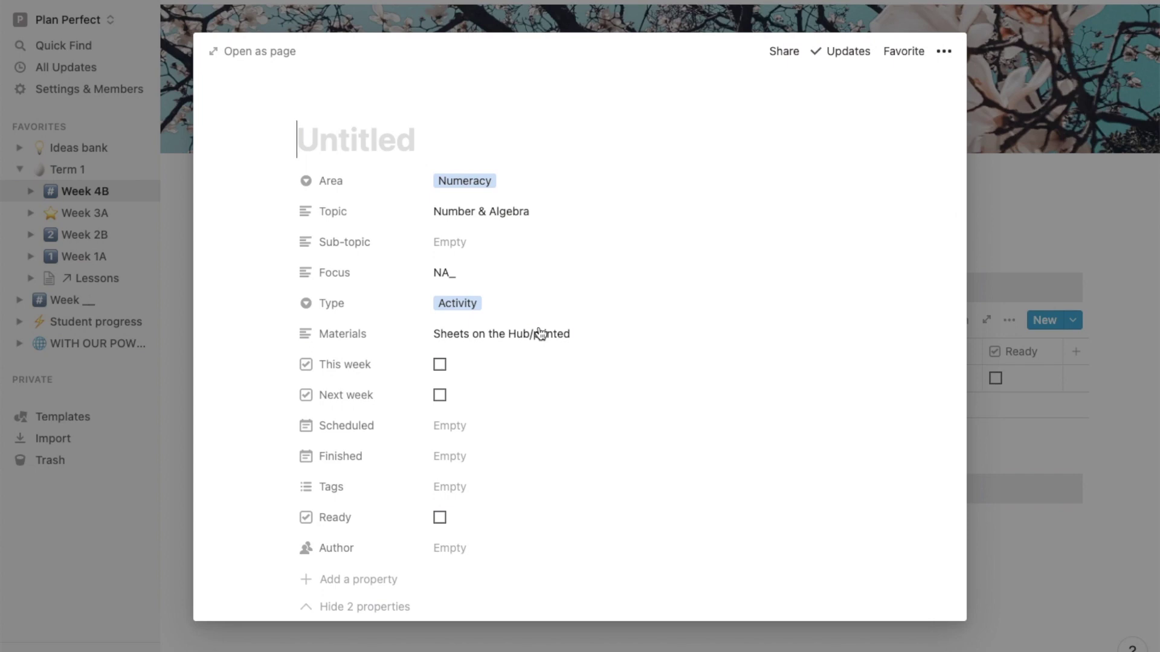
Title the lesson 'Addition', tick This week, set Focus to NA6, and mark it ready.
{"action": "type", "text": "Addition"}
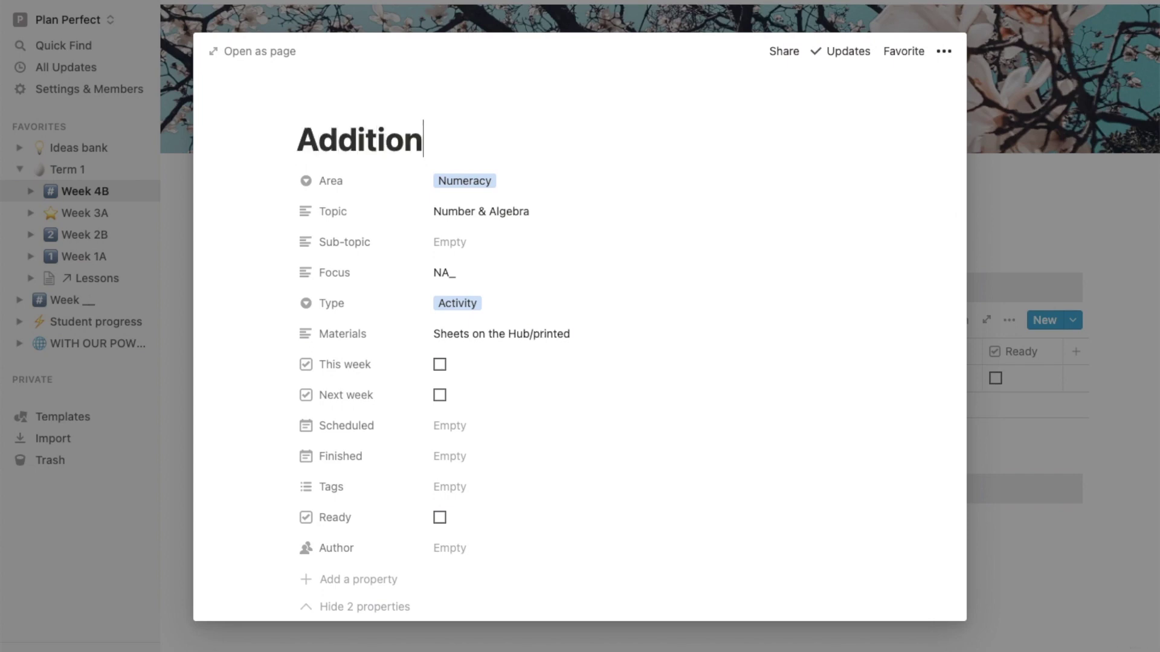
{"action": "left_click", "coordinate": [440, 365]}
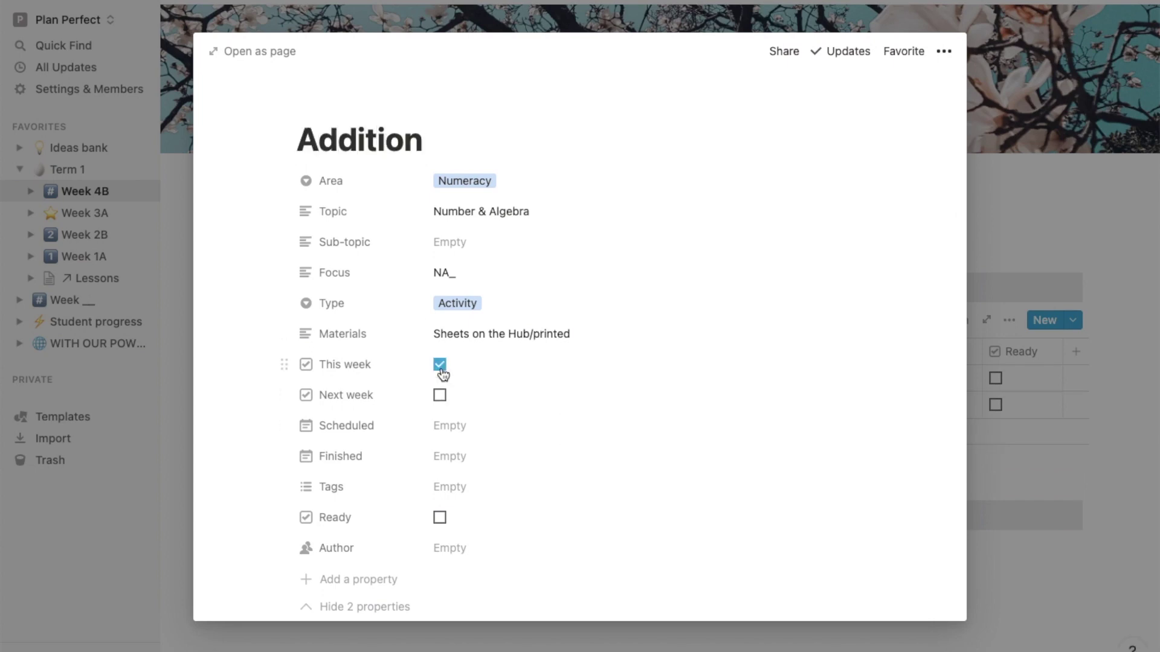
{"action": "left_click", "coordinate": [499, 266]}
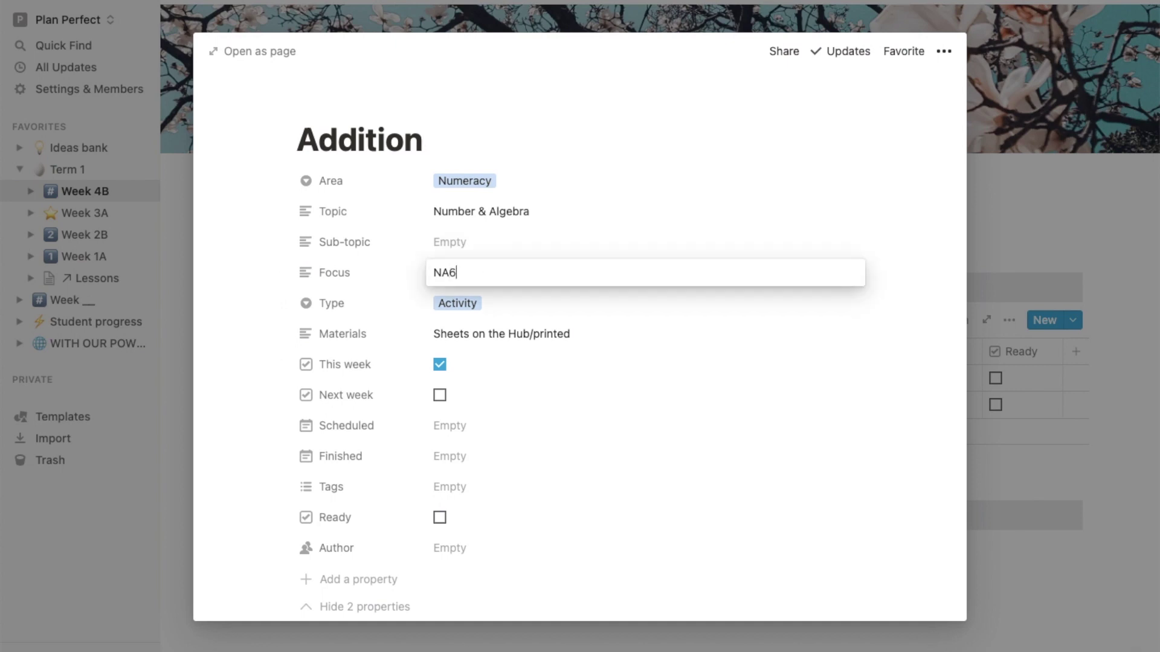
{"action": "scroll", "coordinate": [538, 343], "scroll_direction": "down", "scroll_amount": 1}
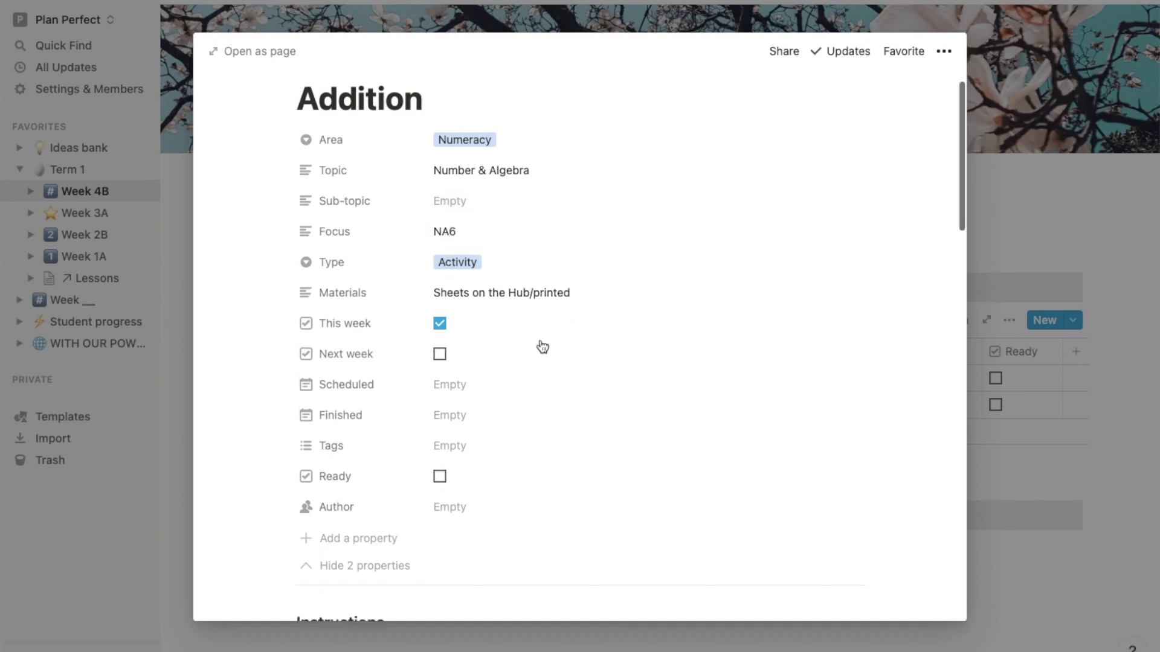
{"action": "left_click", "coordinate": [1021, 232]}
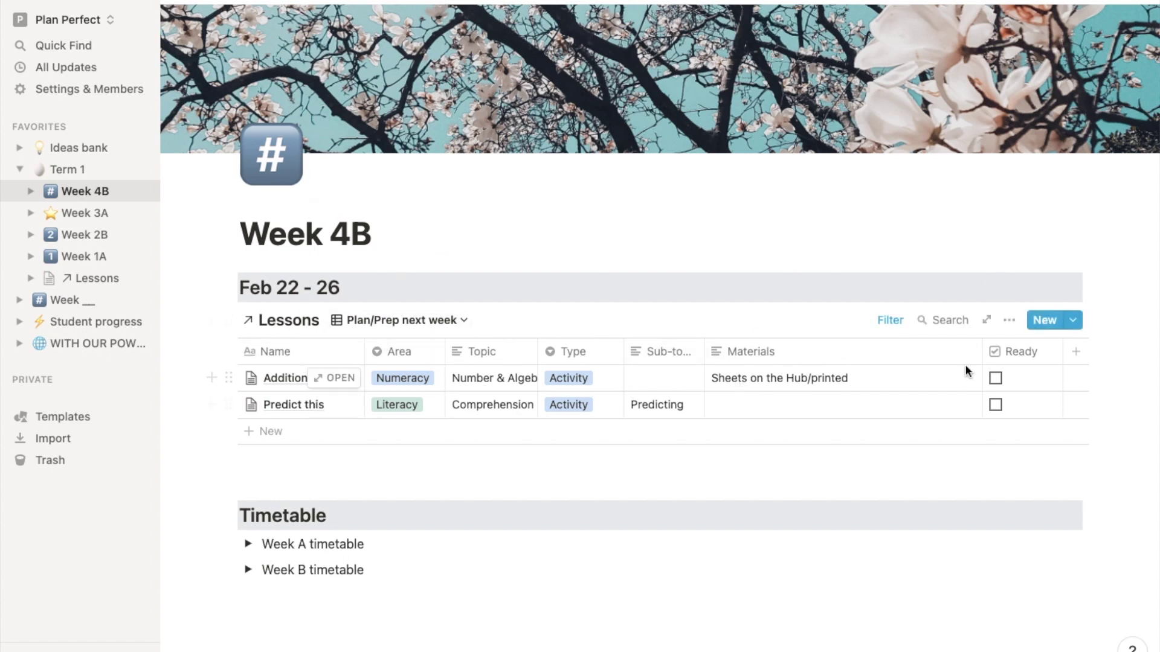
{"action": "left_click", "coordinate": [995, 378]}
Mark Predict this as ready, switch Lessons to Next week overview, then open Week 3A.
{"action": "left_click", "coordinate": [994, 378]}
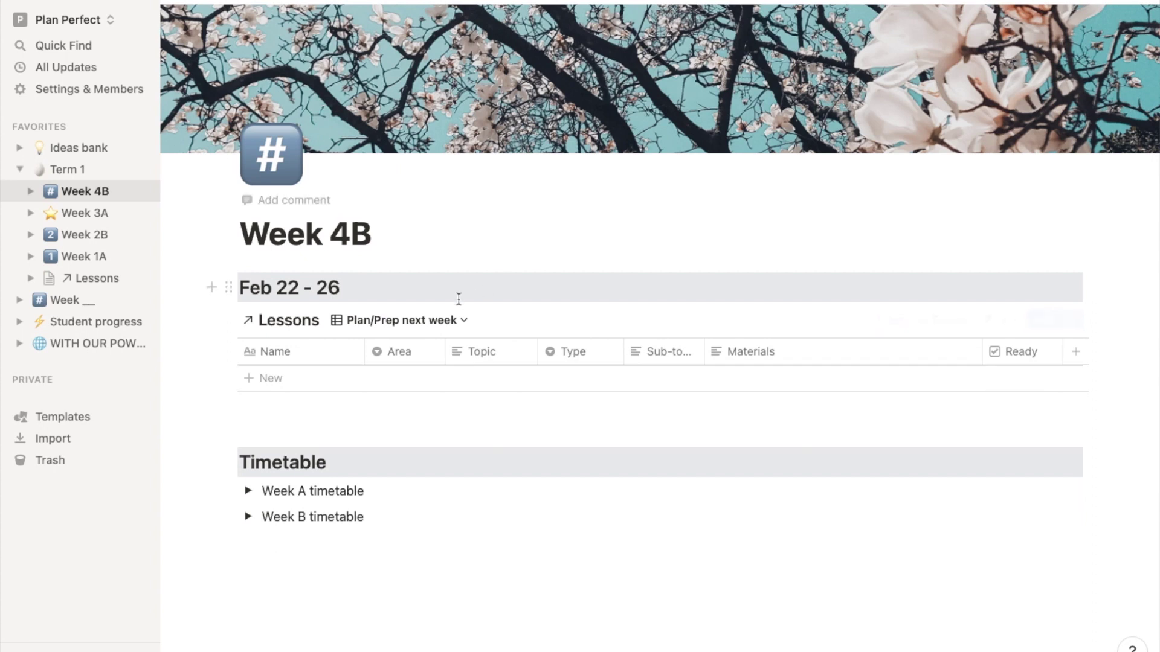
{"action": "left_click", "coordinate": [399, 321]}
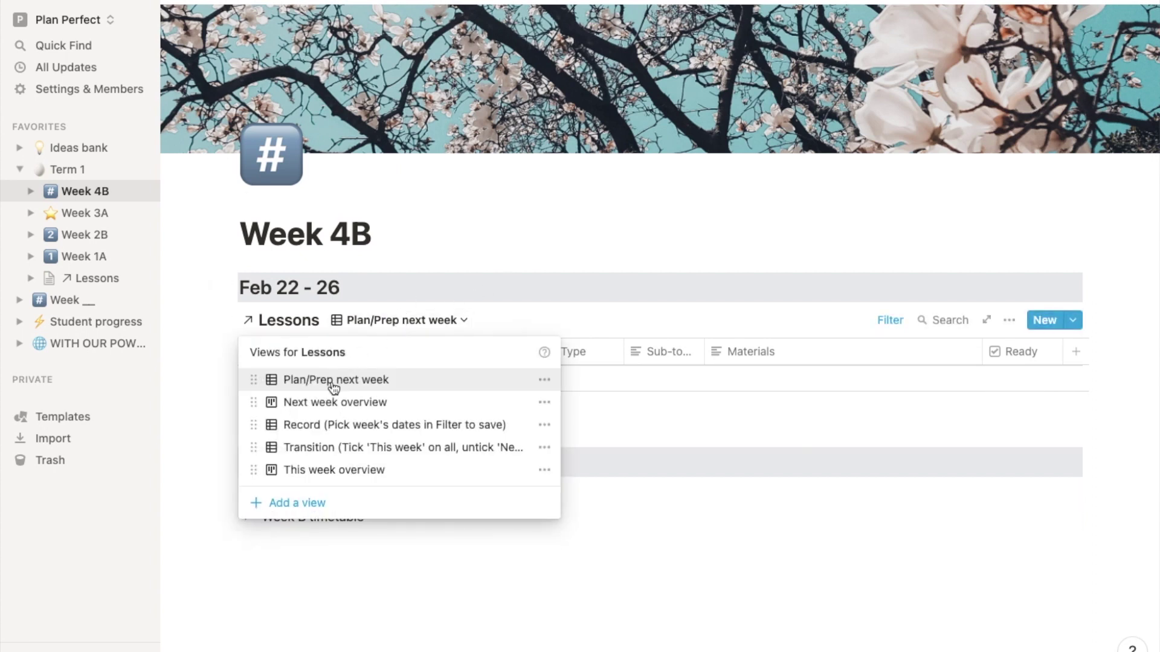
{"action": "left_click", "coordinate": [338, 401]}
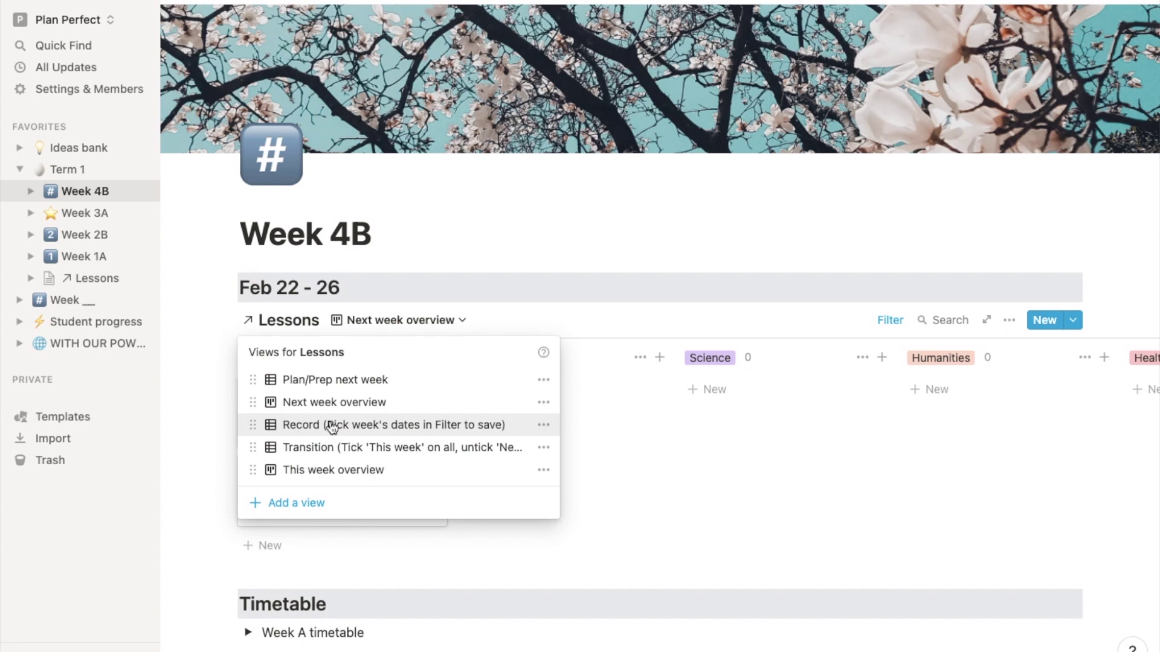
{"action": "left_click", "coordinate": [85, 212]}
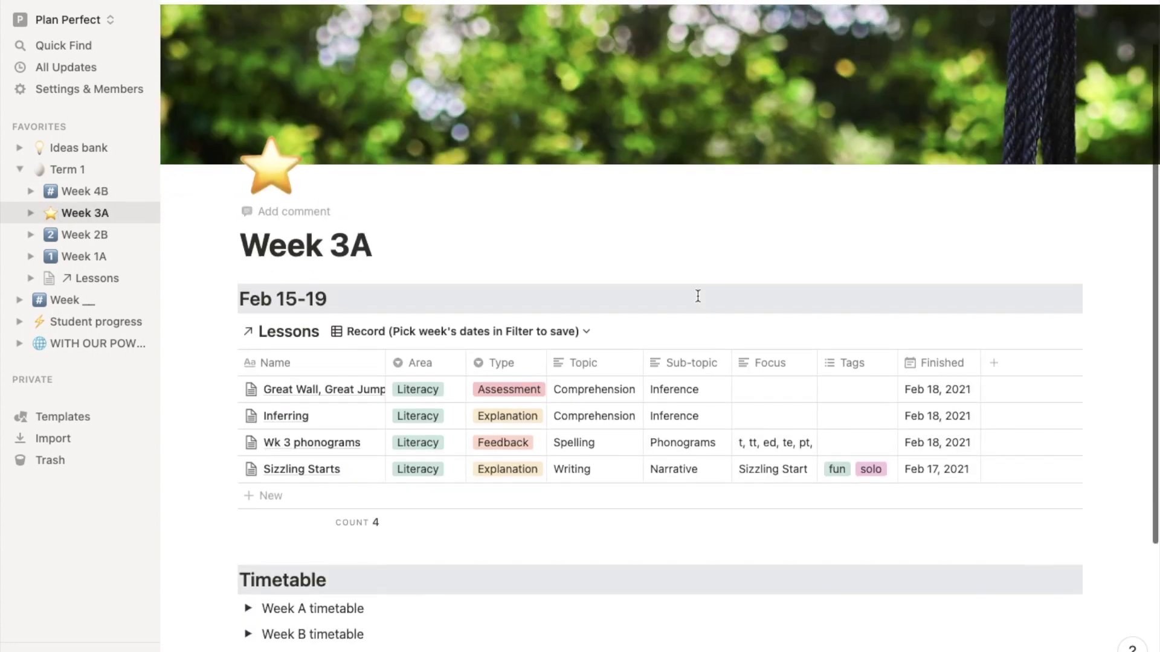
{"action": "left_click", "coordinate": [372, 326]}
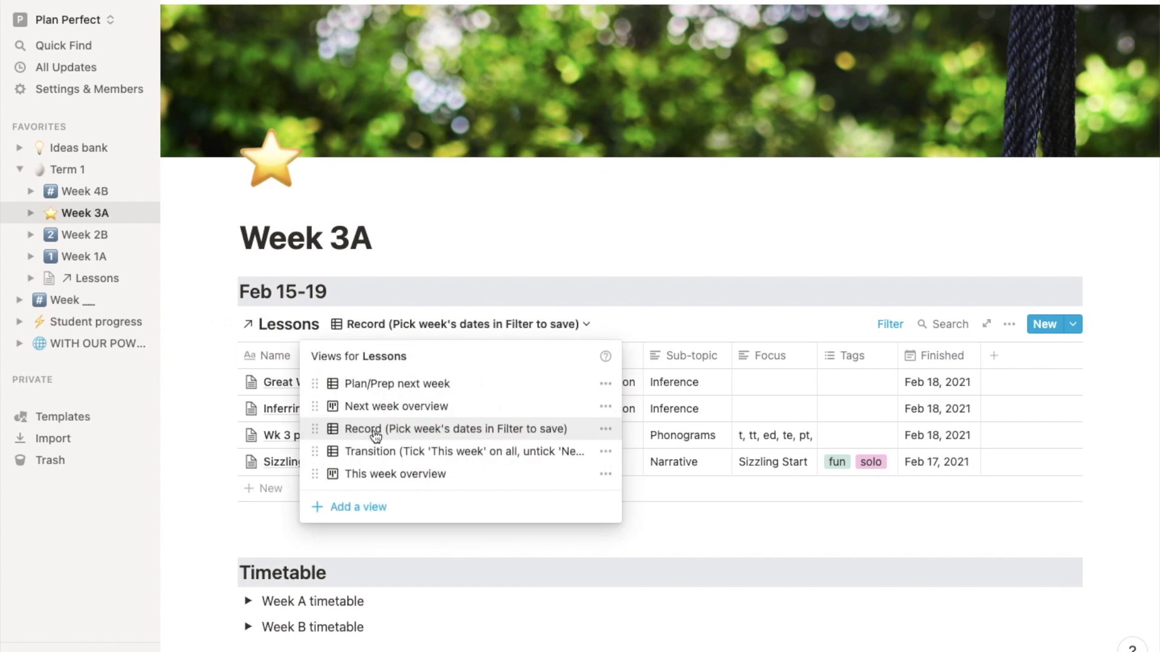
{"action": "left_click", "coordinate": [813, 321]}
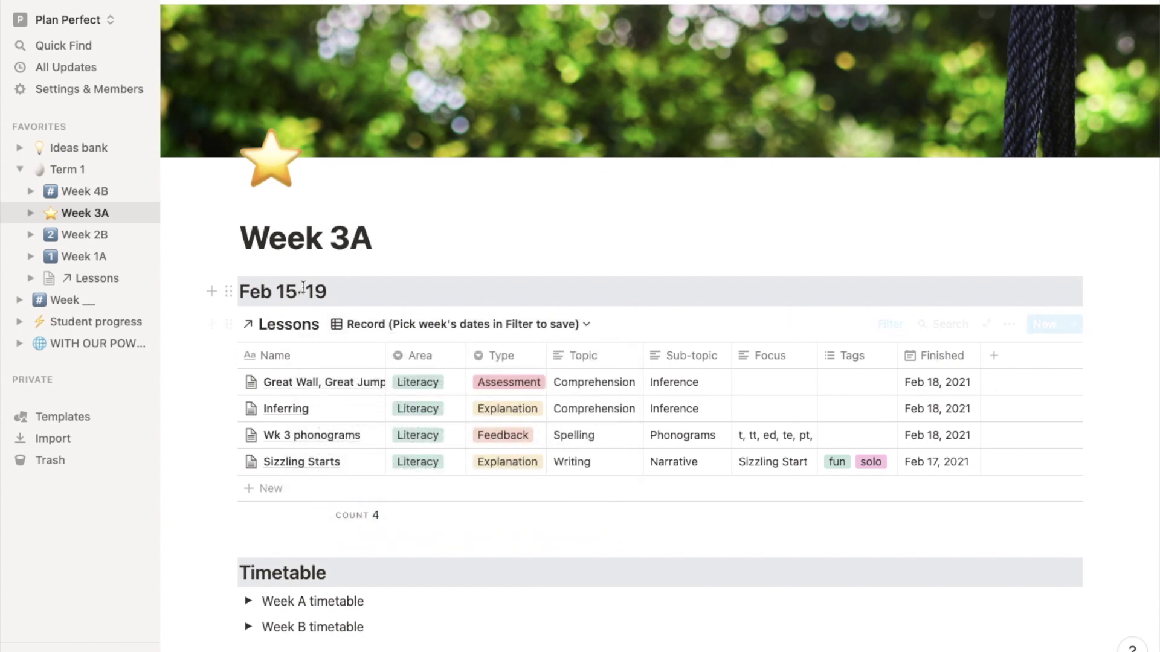
{"action": "left_click", "coordinate": [894, 325]}
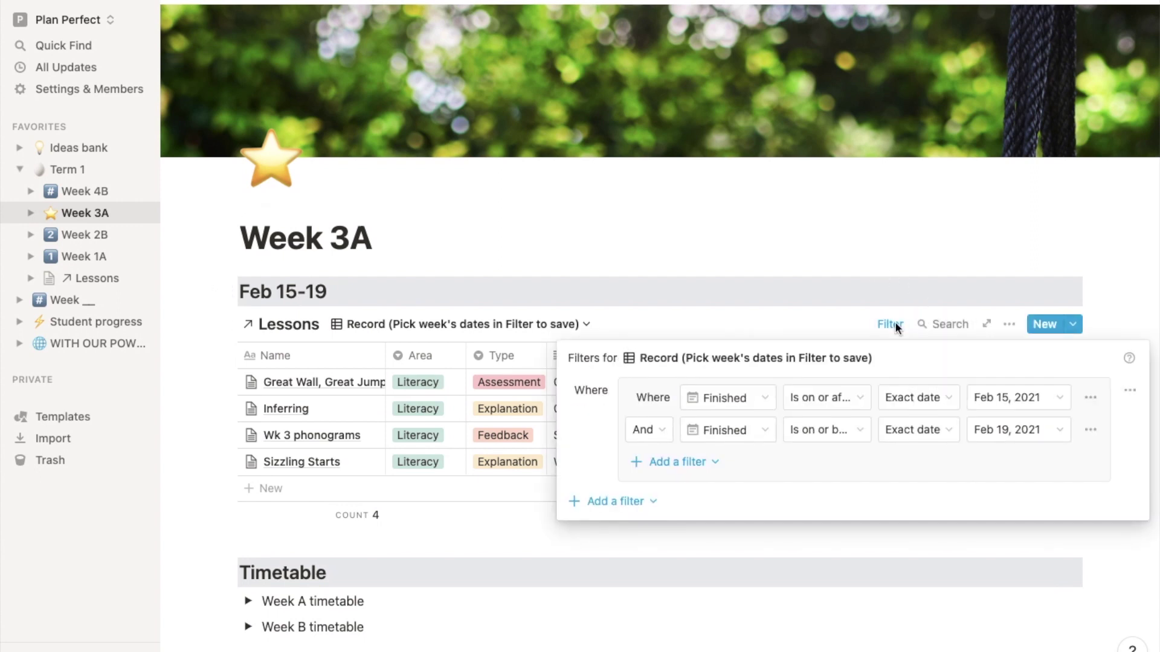
{"action": "left_click", "coordinate": [695, 298]}
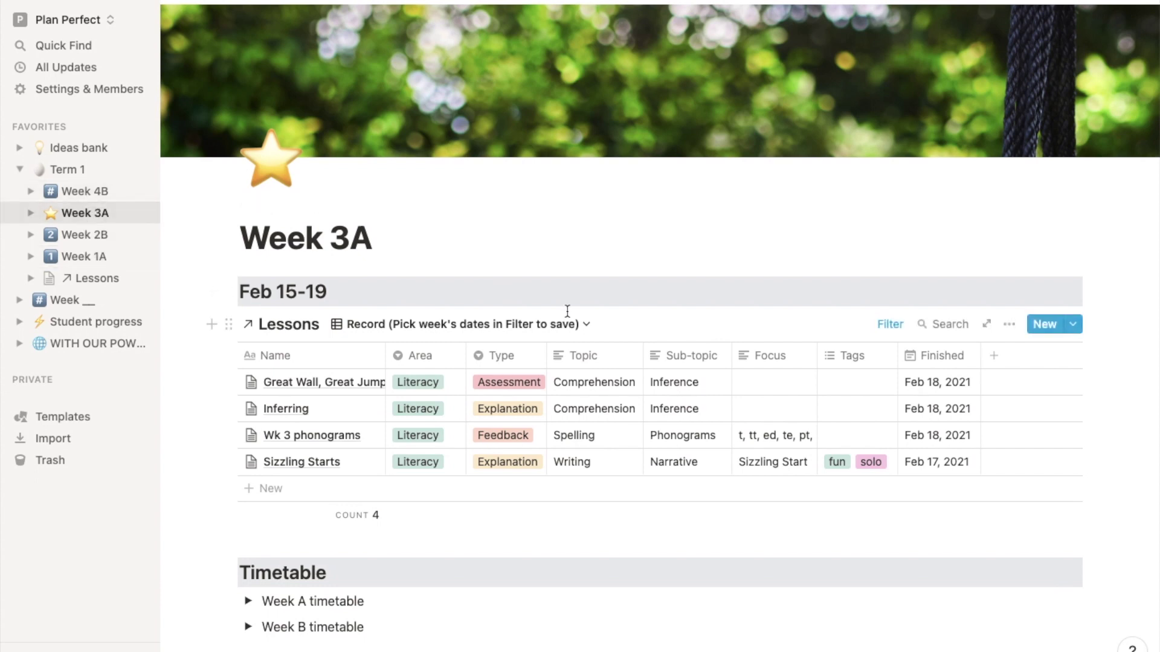
{"action": "left_click", "coordinate": [84, 170]}
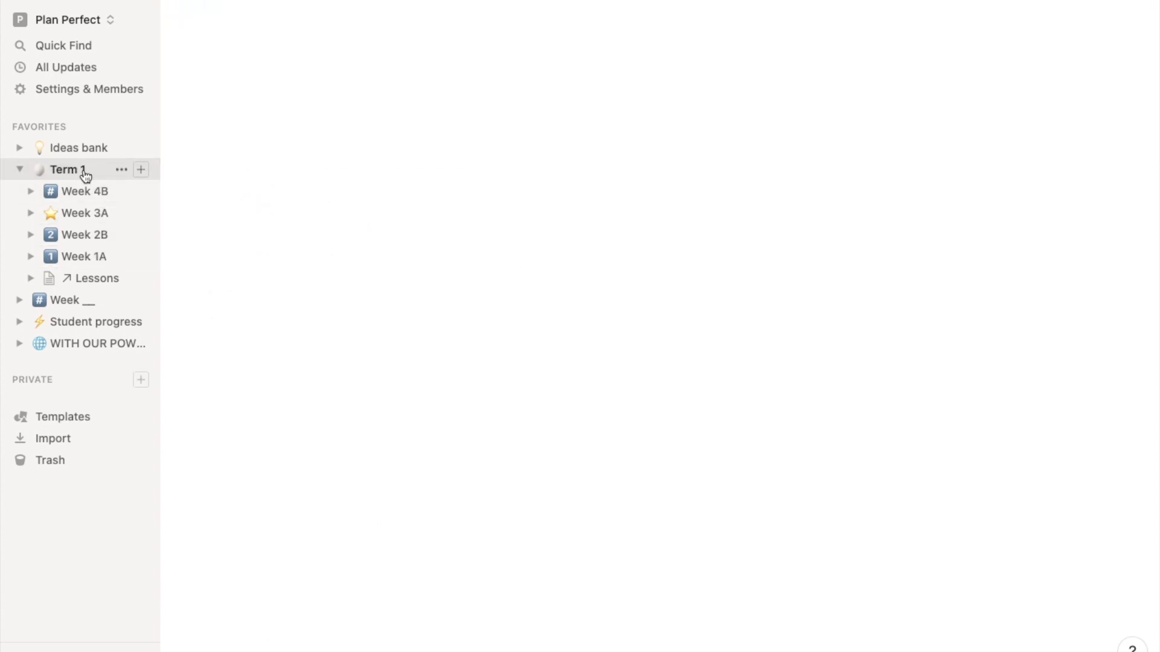
{"action": "scroll", "coordinate": [709, 275], "scroll_direction": "down", "scroll_amount": 7}
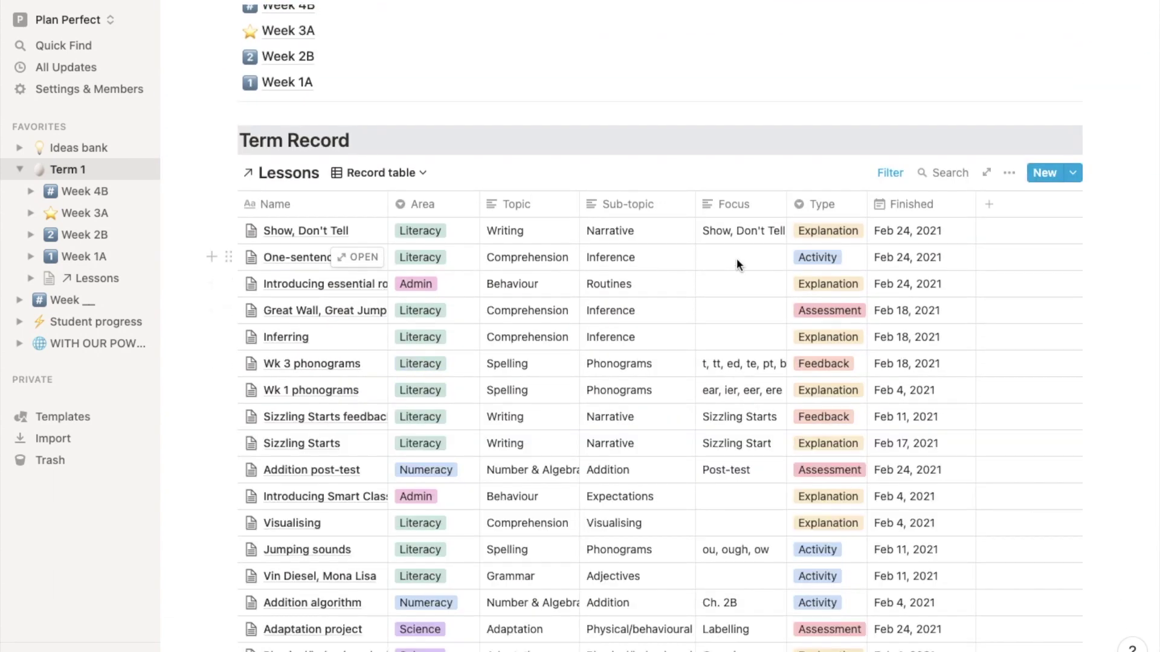
{"action": "scroll", "coordinate": [737, 258], "scroll_direction": "down", "scroll_amount": 2}
{"action": "scroll", "coordinate": [657, 445], "scroll_direction": "up", "scroll_amount": 1}
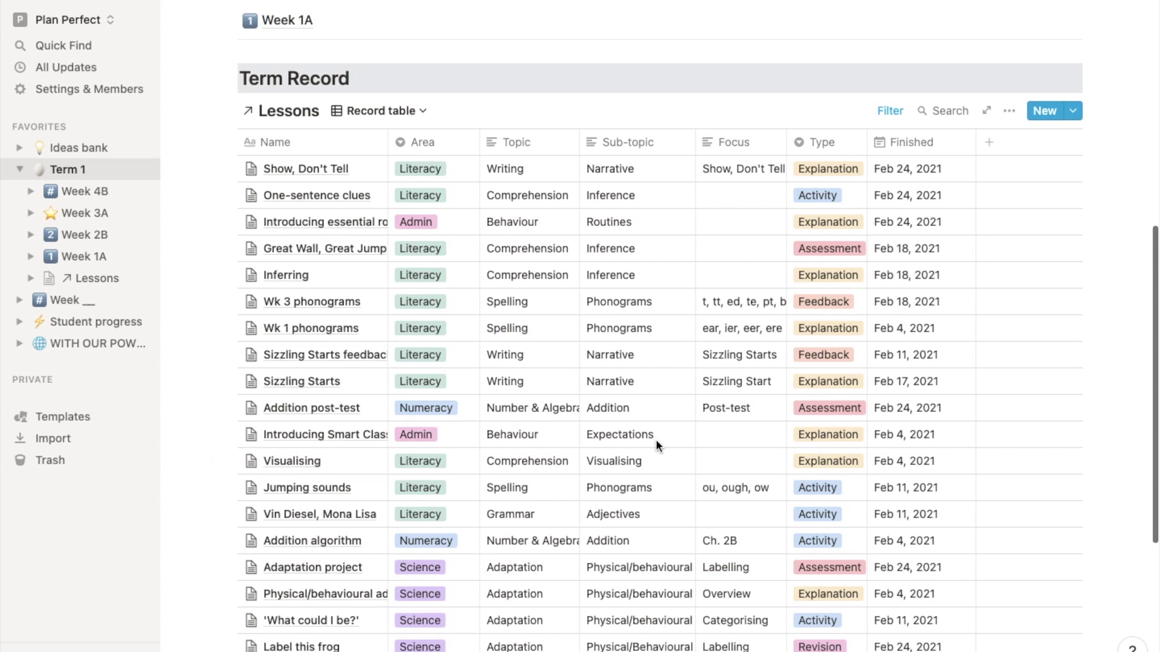
{"action": "scroll", "coordinate": [656, 445], "scroll_direction": "up", "scroll_amount": 4}
{"action": "scroll", "coordinate": [656, 445], "scroll_direction": "up", "scroll_amount": 3}
{"action": "left_click", "coordinate": [288, 427]}
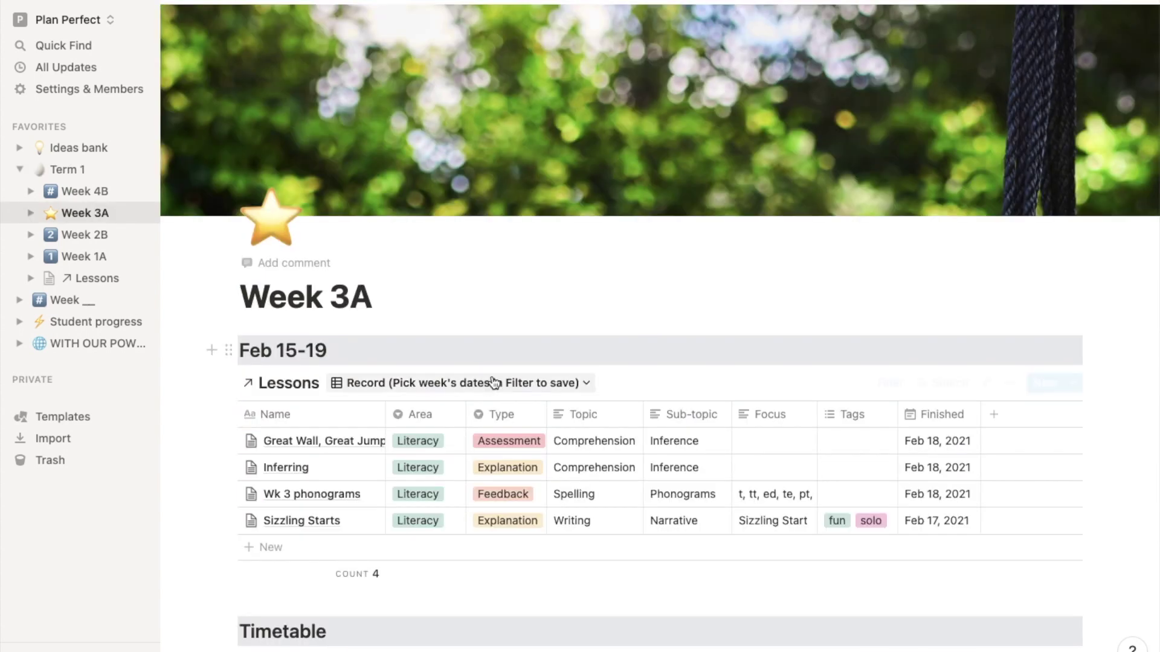
{"action": "left_click", "coordinate": [411, 383]}
{"action": "left_click", "coordinate": [423, 351]}
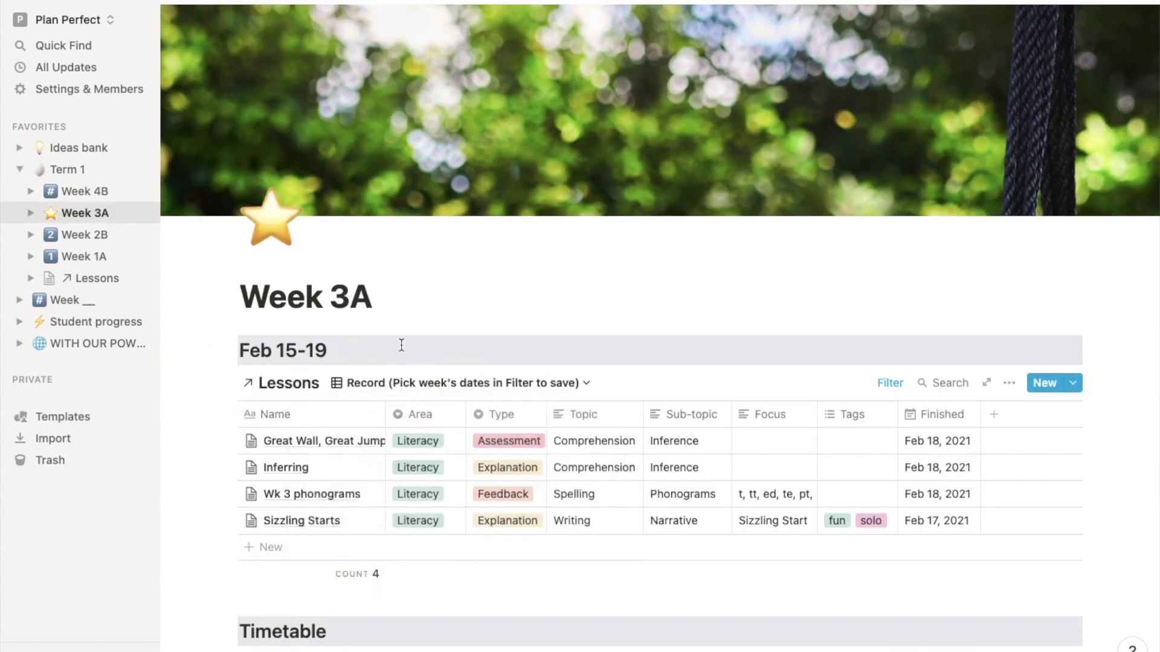
Open Week 4B and switch its Lessons table to the Transition view.
{"action": "left_click", "coordinate": [89, 192]}
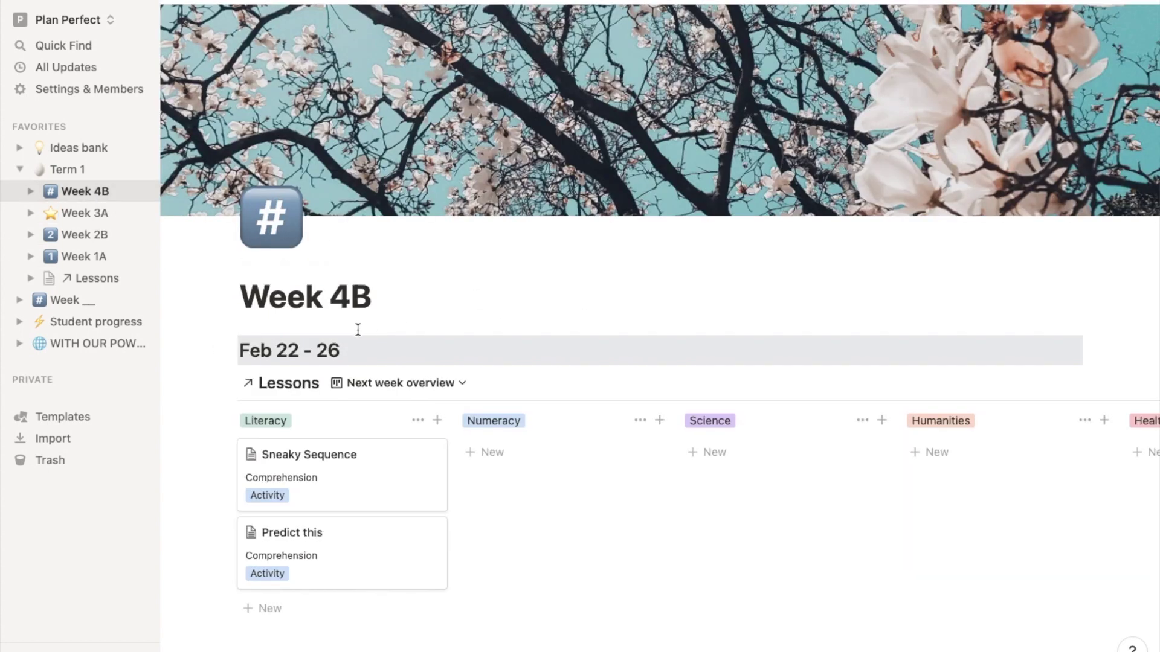
{"action": "left_click", "coordinate": [401, 382]}
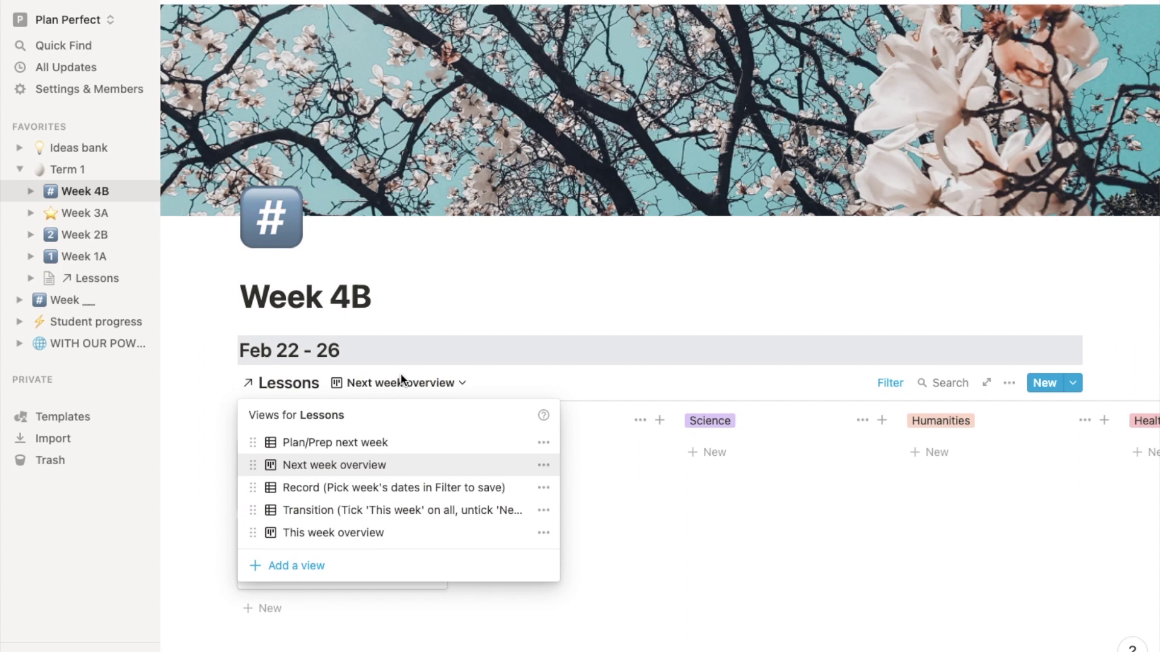
{"action": "left_click", "coordinate": [374, 510]}
Move Sneaky Sequence and Predict this from next week to this week, then show This week overview.
{"action": "scroll", "coordinate": [686, 318], "scroll_direction": "down", "scroll_amount": 2}
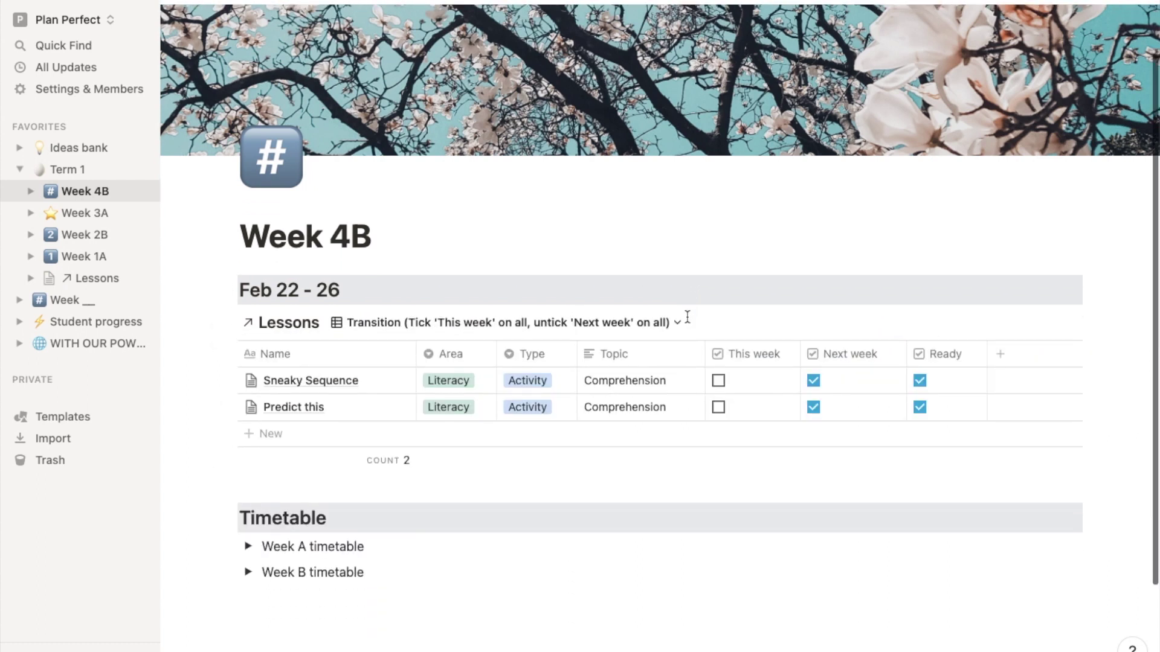
{"action": "mouse_move", "coordinate": [359, 404]}
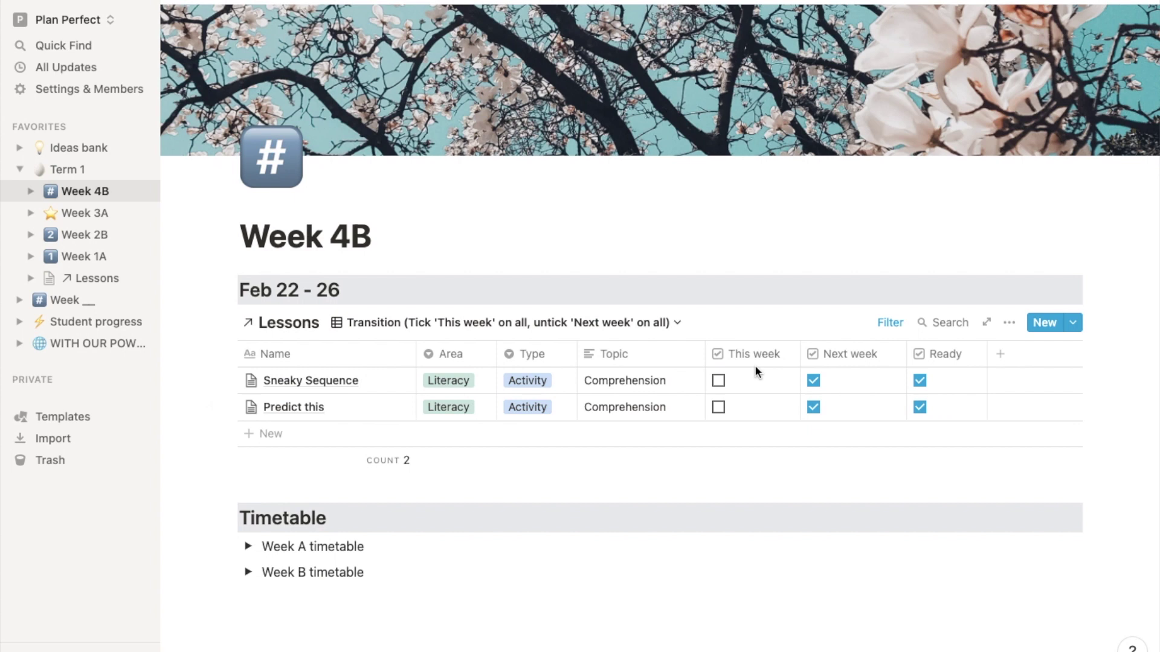
{"action": "left_click", "coordinate": [719, 407]}
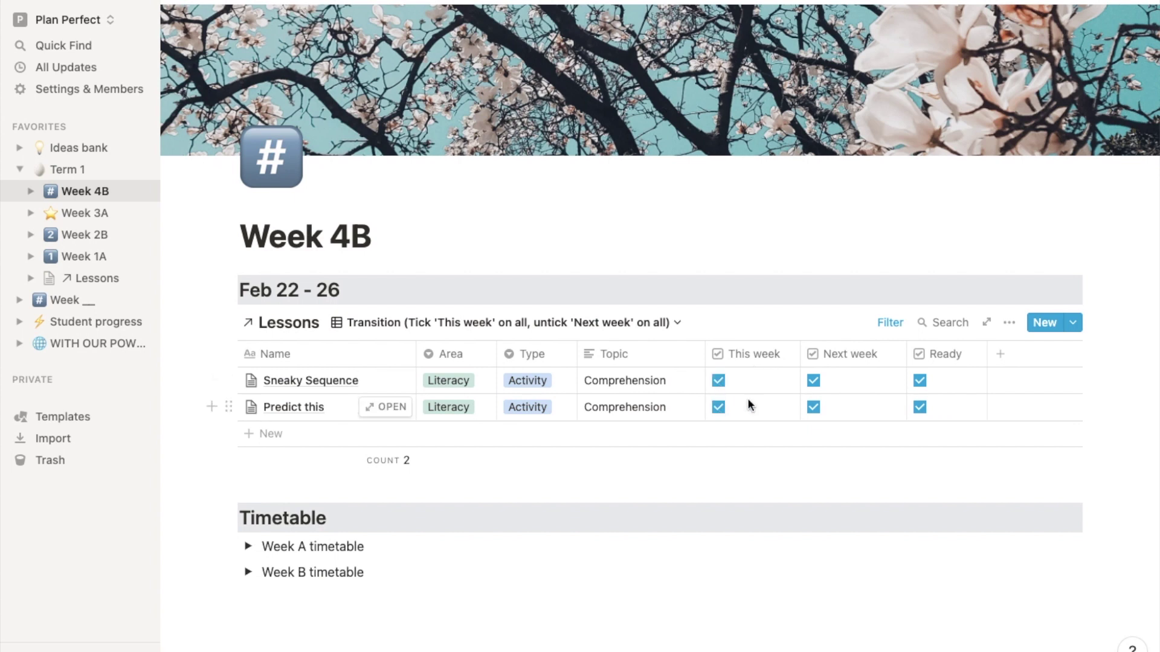
{"action": "left_click", "coordinate": [814, 380]}
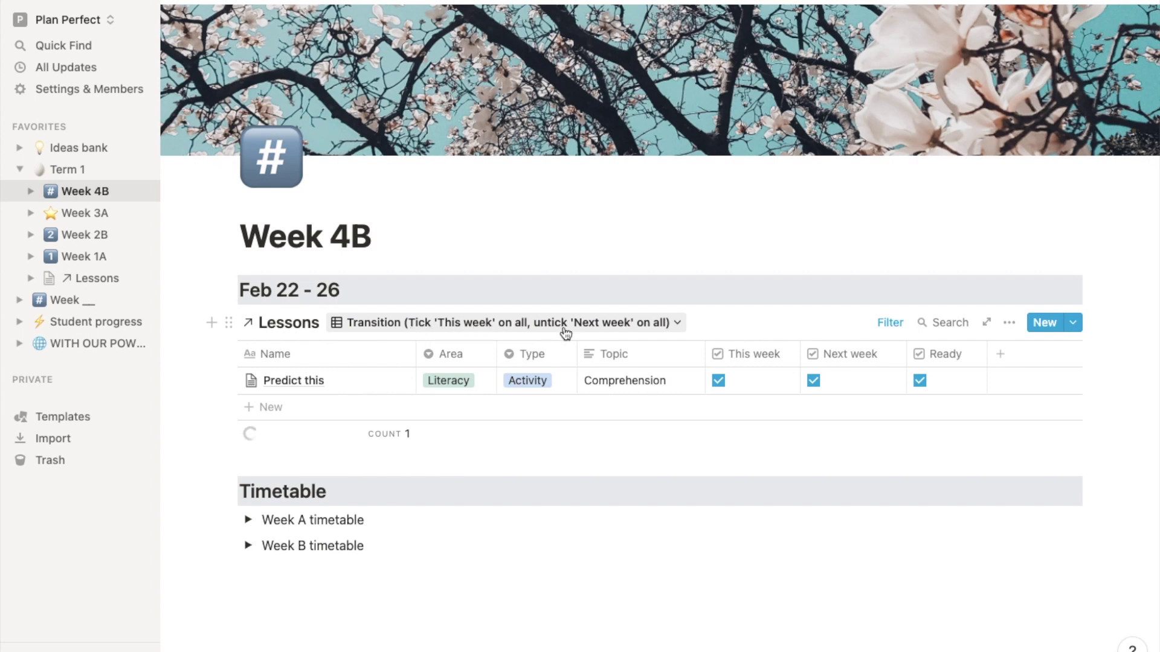
{"action": "left_click", "coordinate": [810, 377]}
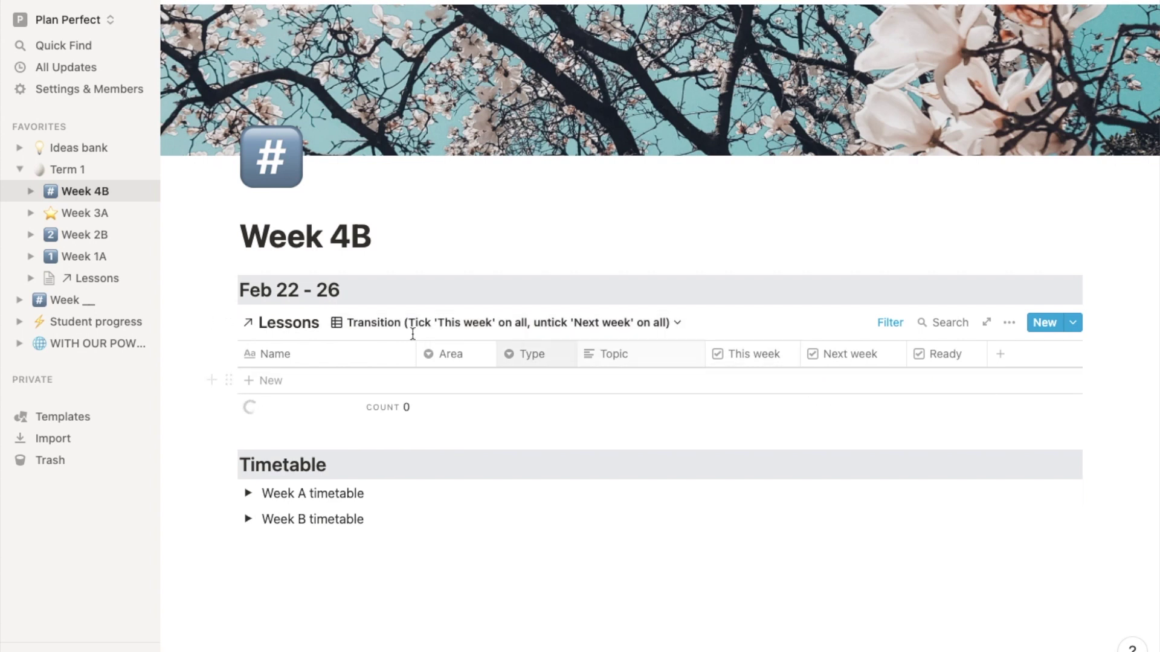
{"action": "left_click", "coordinate": [380, 326]}
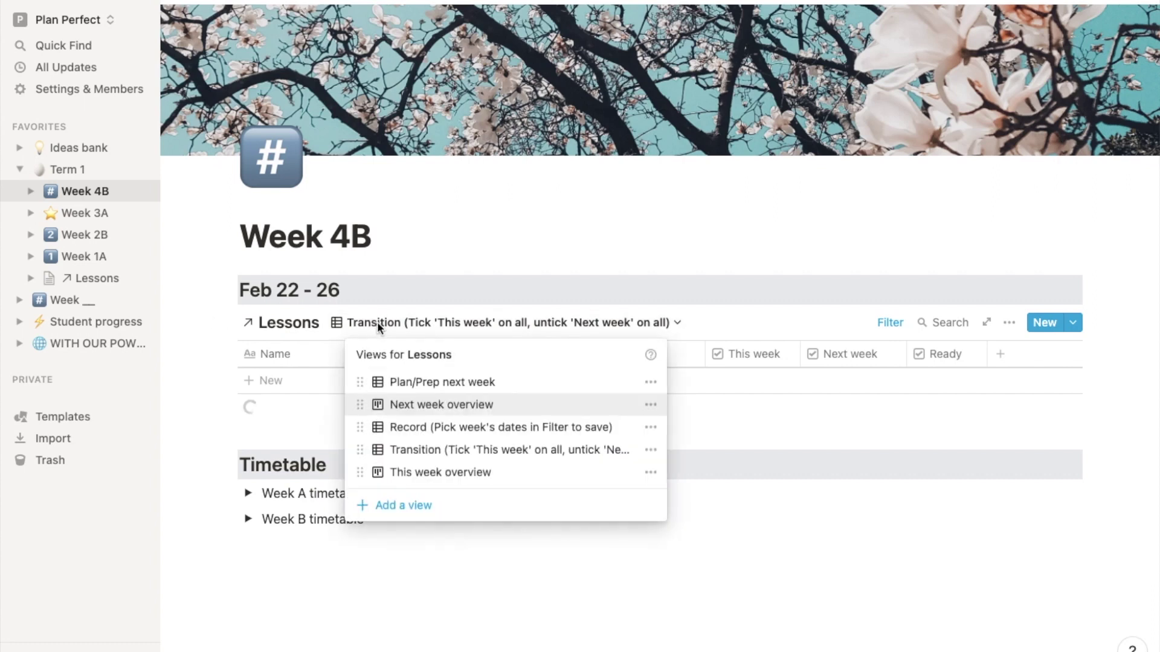
{"action": "left_click", "coordinate": [418, 473]}
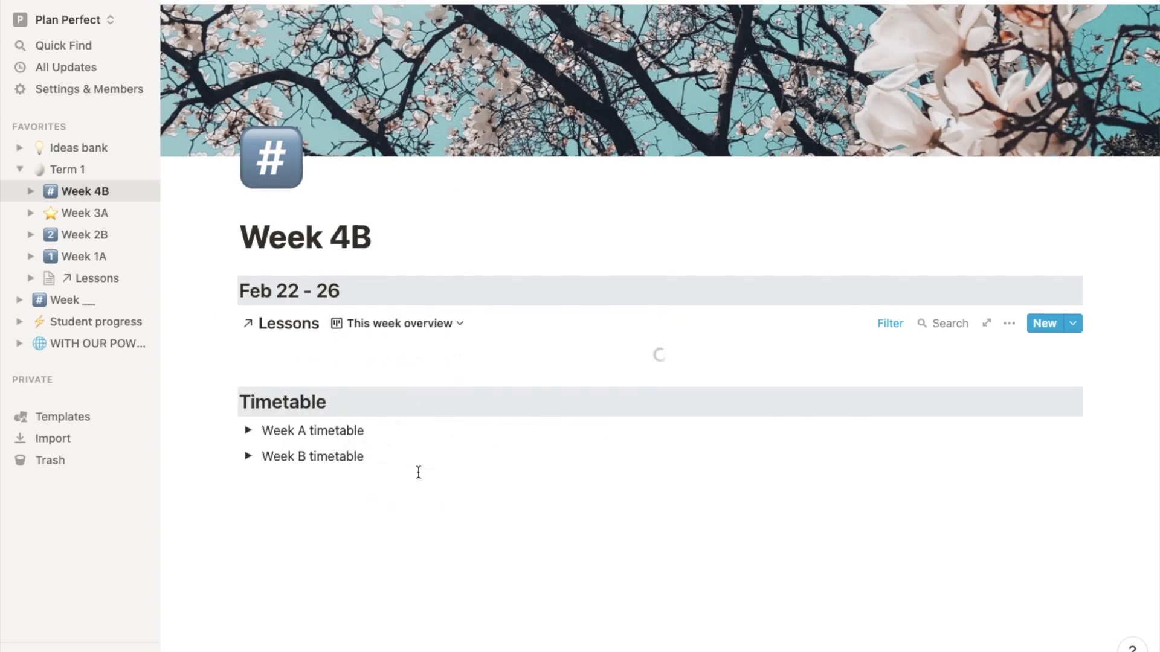
Set Show Don't Tell's Finished date to Feb 24, 2021 and close the card.
{"action": "scroll", "coordinate": [577, 358], "scroll_direction": "down", "scroll_amount": 5}
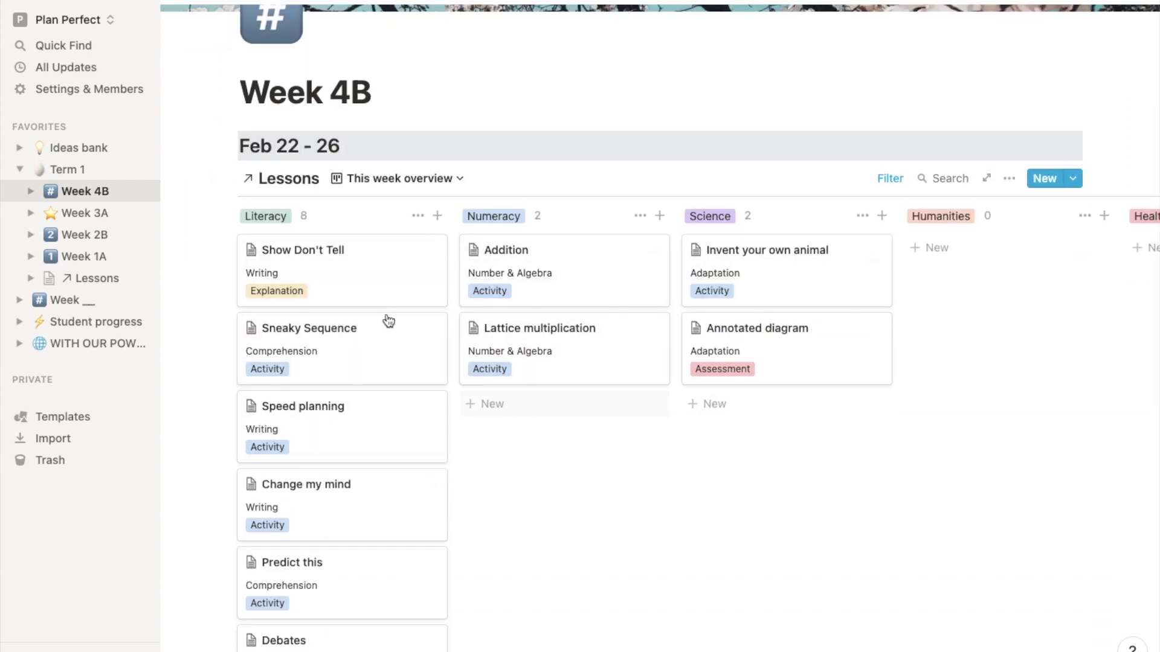
{"action": "left_click", "coordinate": [379, 272]}
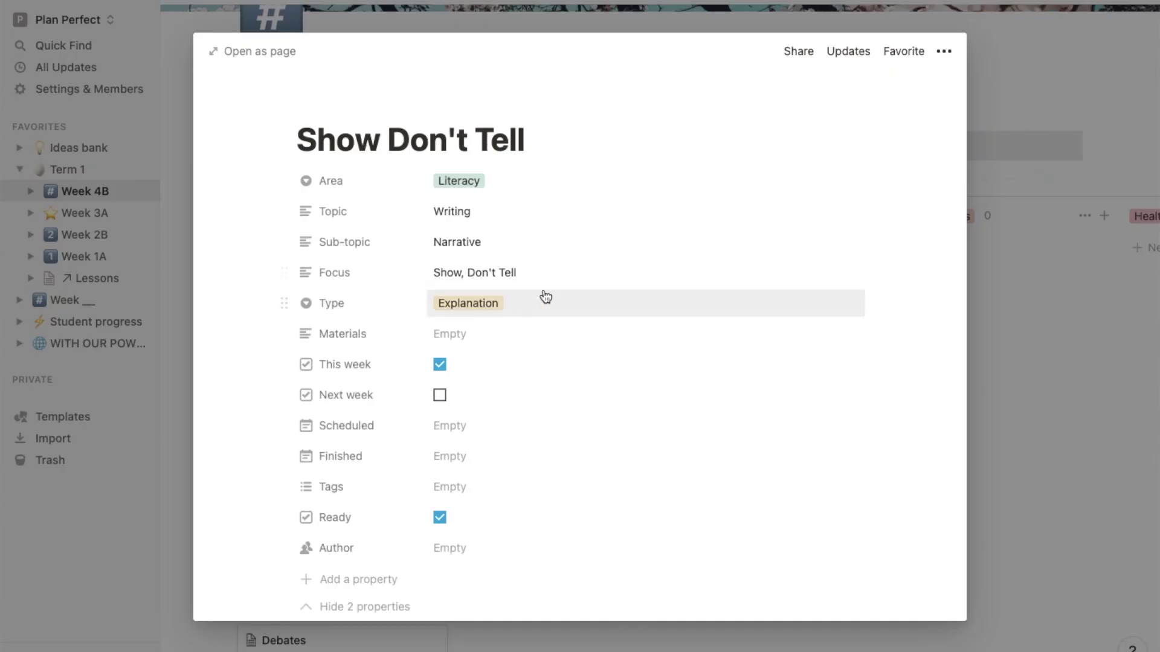
{"action": "left_click", "coordinate": [448, 461]}
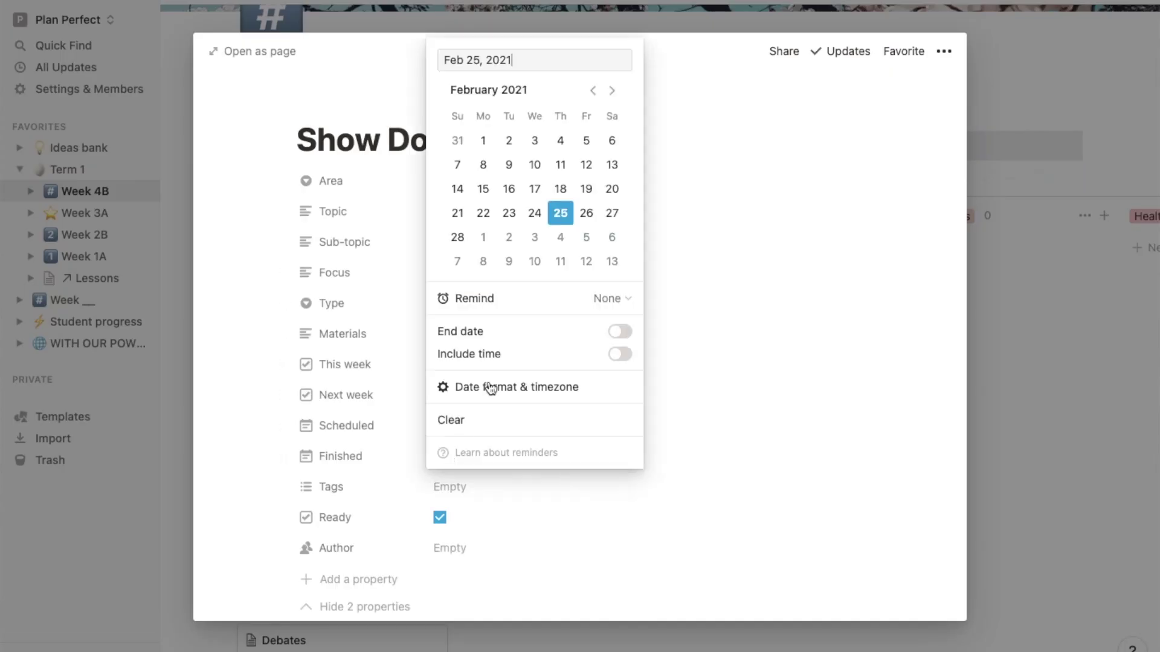
{"action": "left_click", "coordinate": [537, 221]}
{"action": "left_click", "coordinate": [1096, 162]}
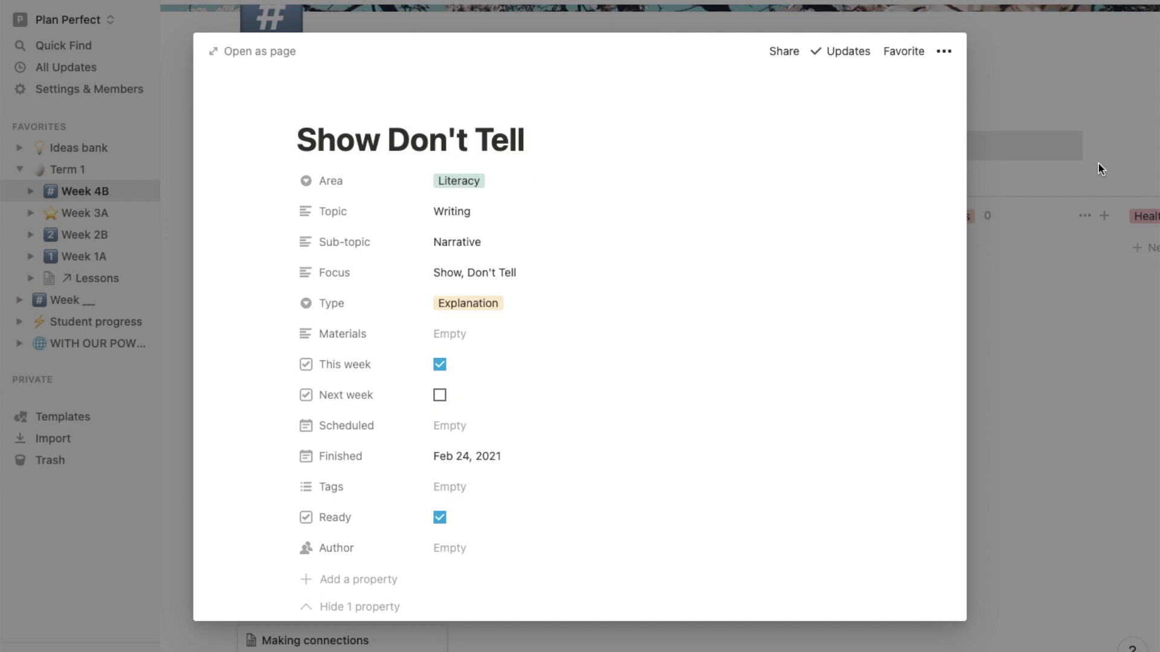
{"action": "left_click", "coordinate": [1075, 165]}
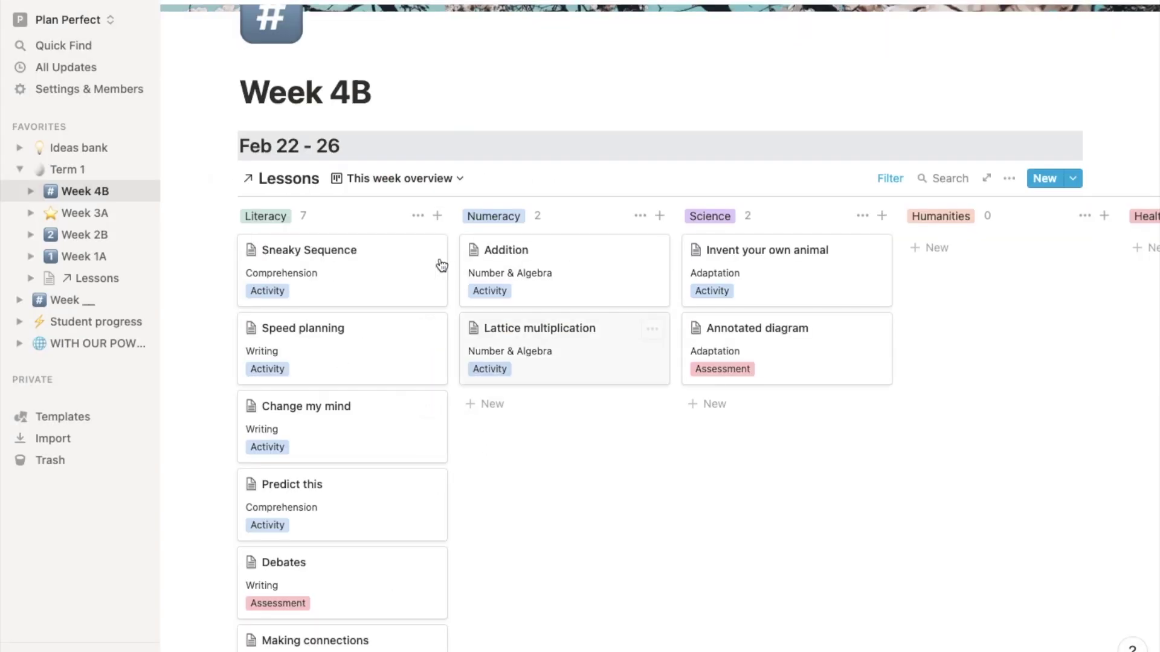
{"action": "left_click", "coordinate": [429, 180]}
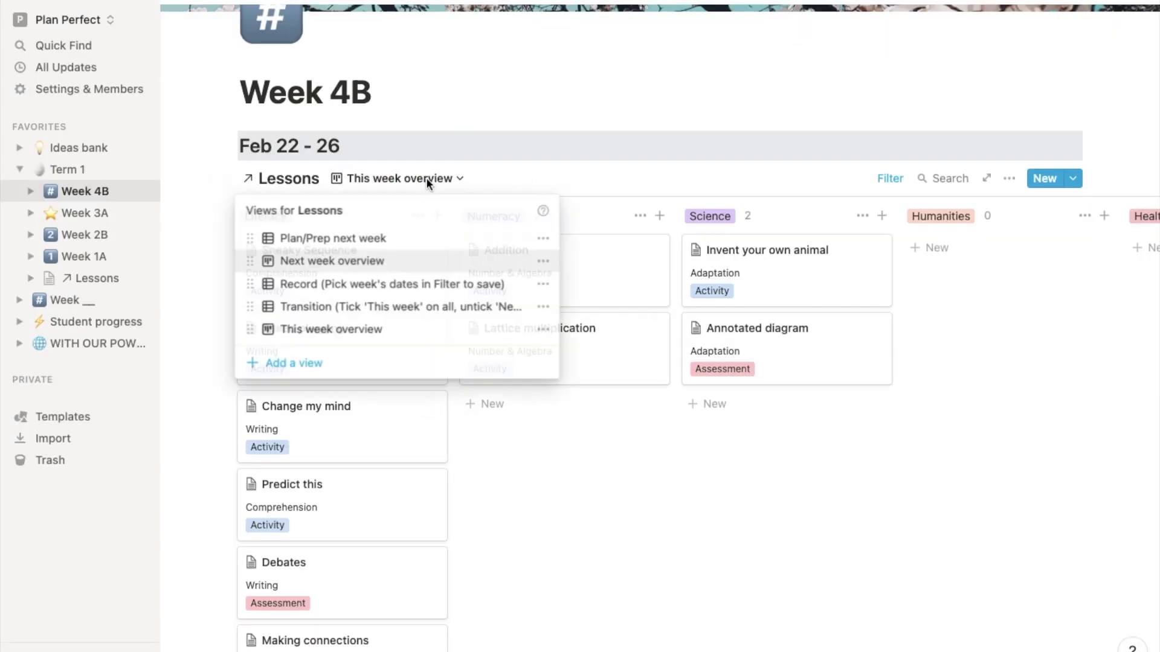
Filter Week 4B's Record view to lessons finished between Feb 22 and Feb 26, 2021.
{"action": "left_click", "coordinate": [327, 285]}
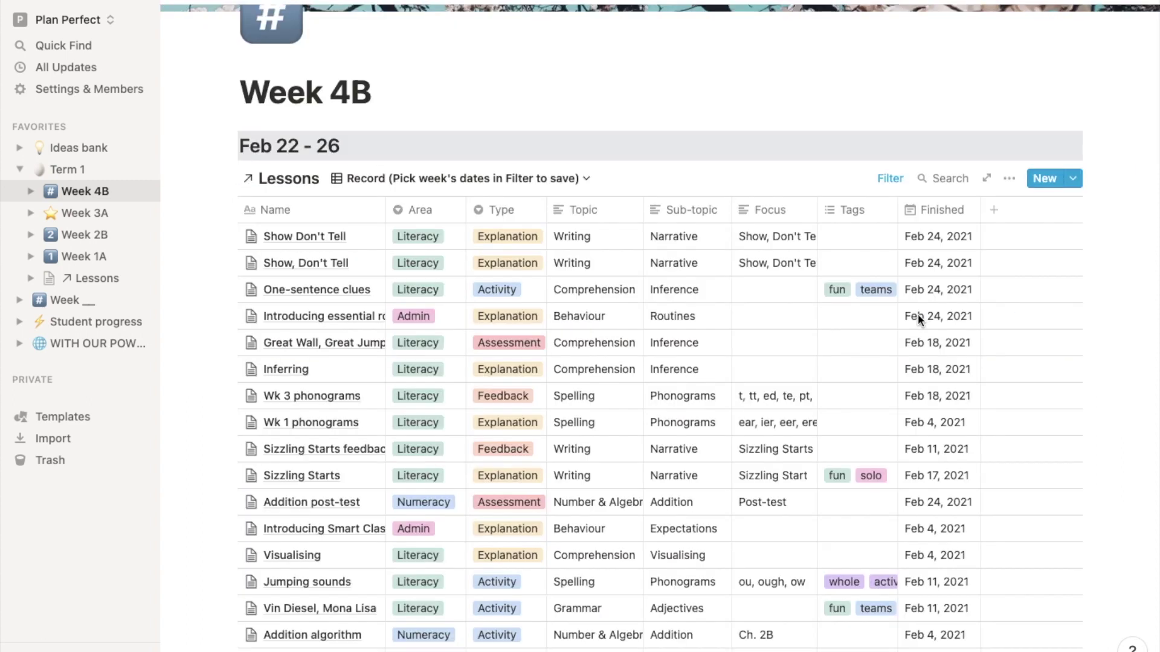
{"action": "left_click", "coordinate": [891, 179]}
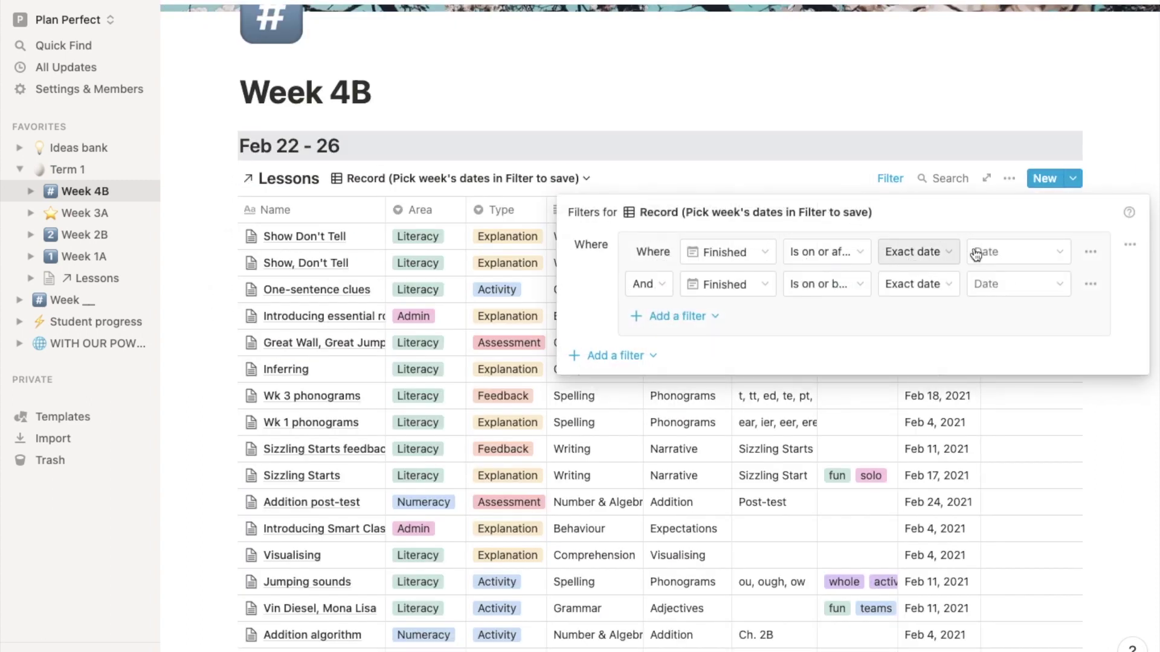
{"action": "left_click", "coordinate": [994, 251]}
{"action": "left_click", "coordinate": [967, 411]}
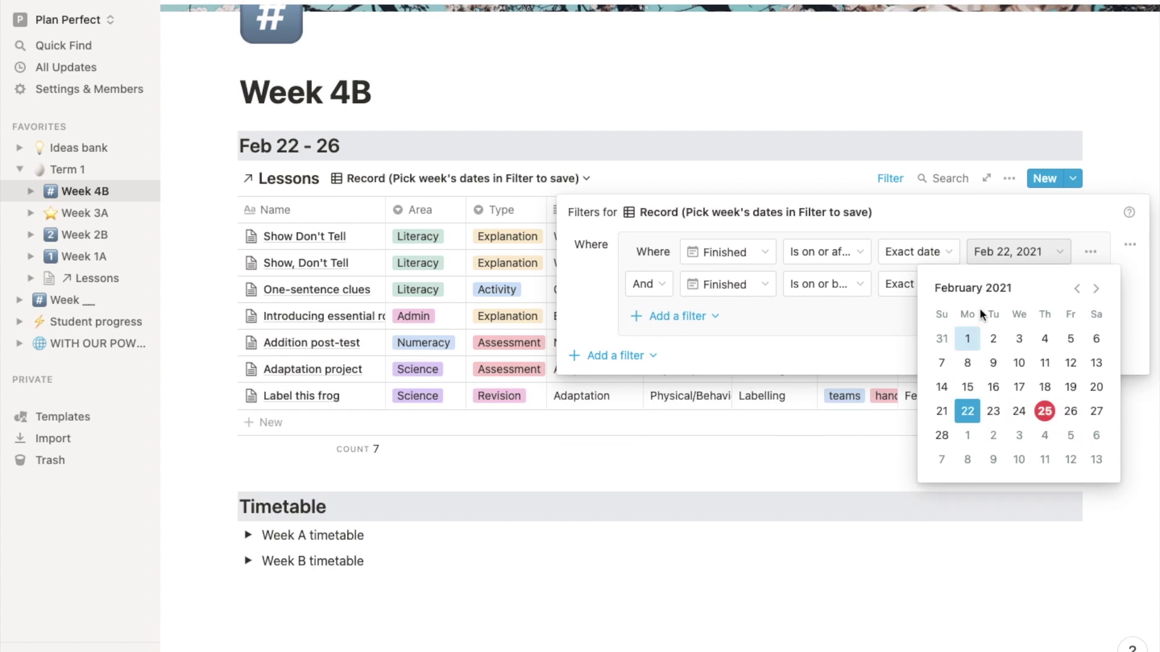
{"action": "left_click", "coordinate": [1007, 290]}
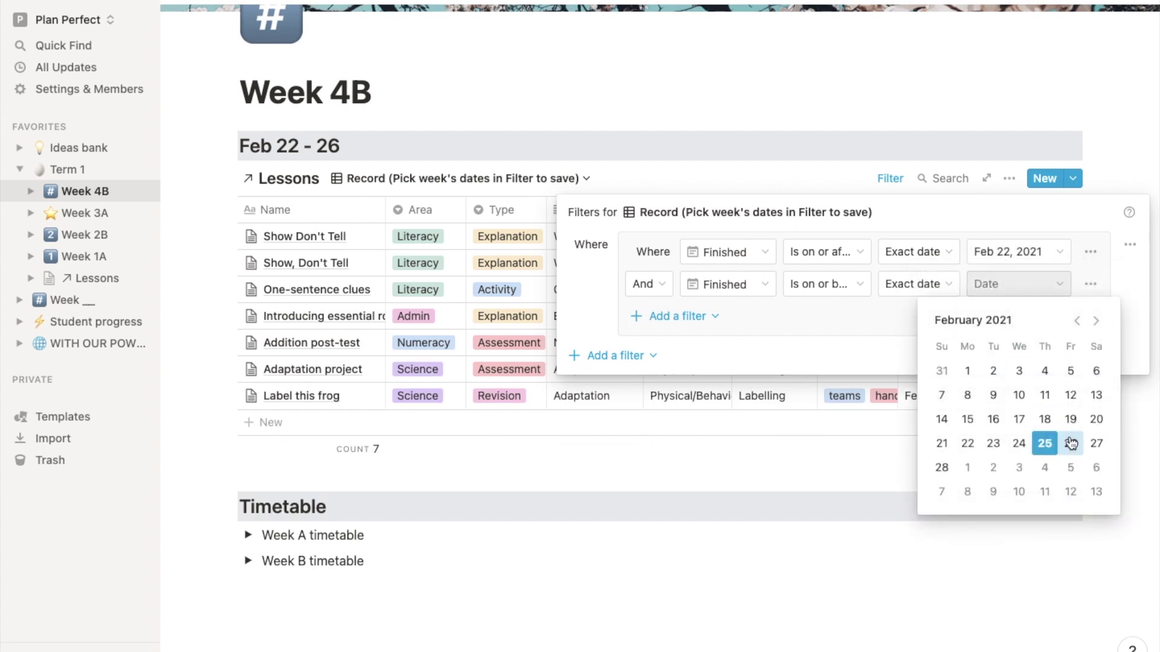
{"action": "left_click", "coordinate": [1070, 443]}
Close the date filter and switch Lessons back to the This week overview board.
{"action": "left_click", "coordinate": [826, 112]}
{"action": "left_click", "coordinate": [667, 97]}
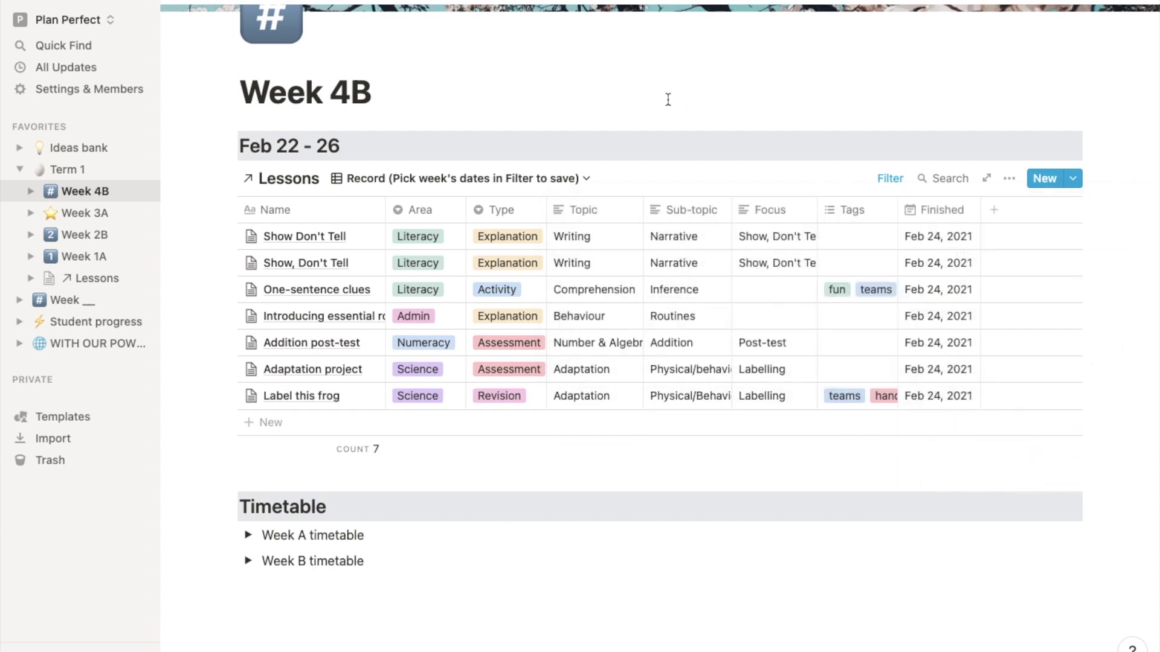
{"action": "left_click", "coordinate": [403, 180]}
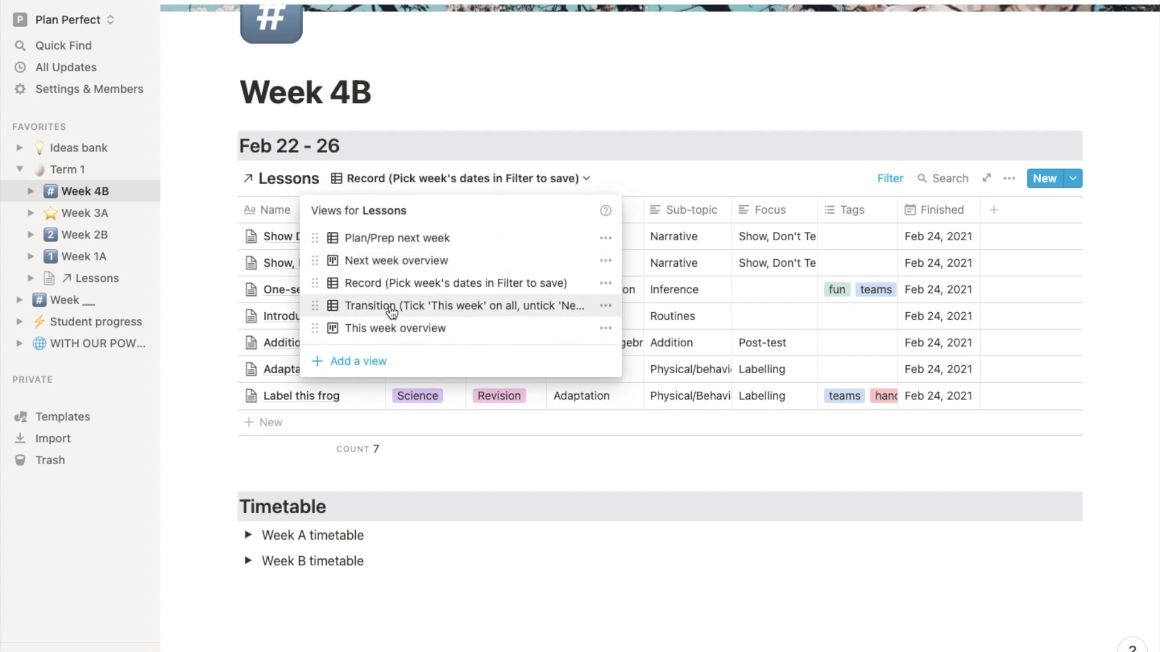
{"action": "left_click", "coordinate": [385, 329]}
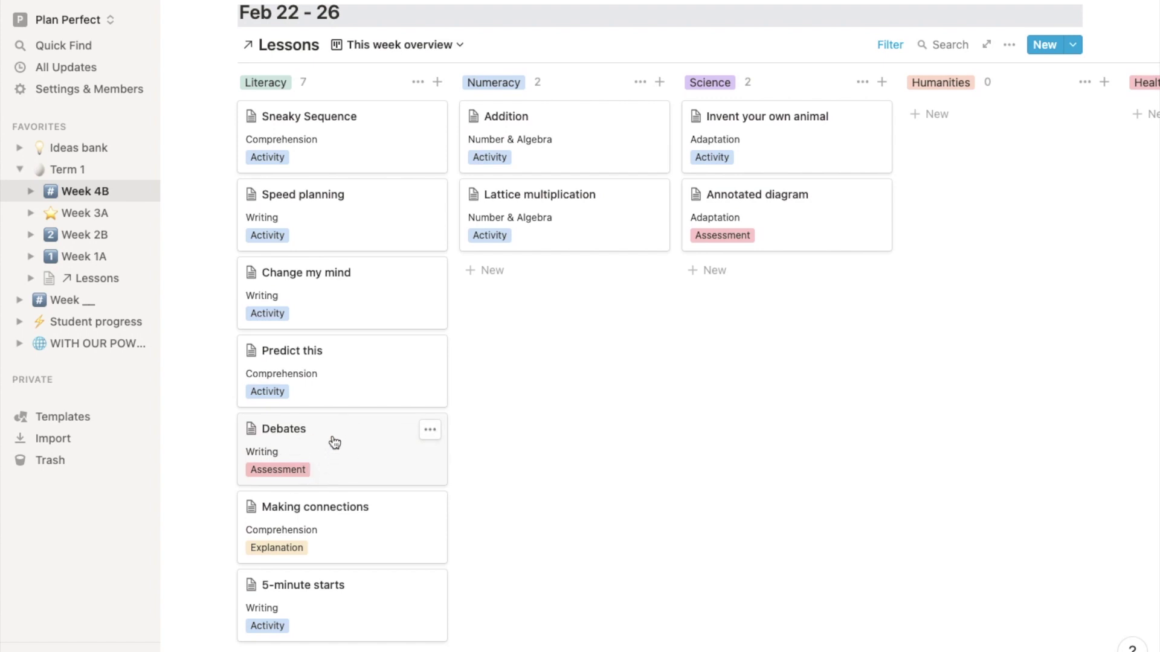
Preview the Change my mind lesson card briefly, then close it.
{"action": "left_click", "coordinate": [340, 317]}
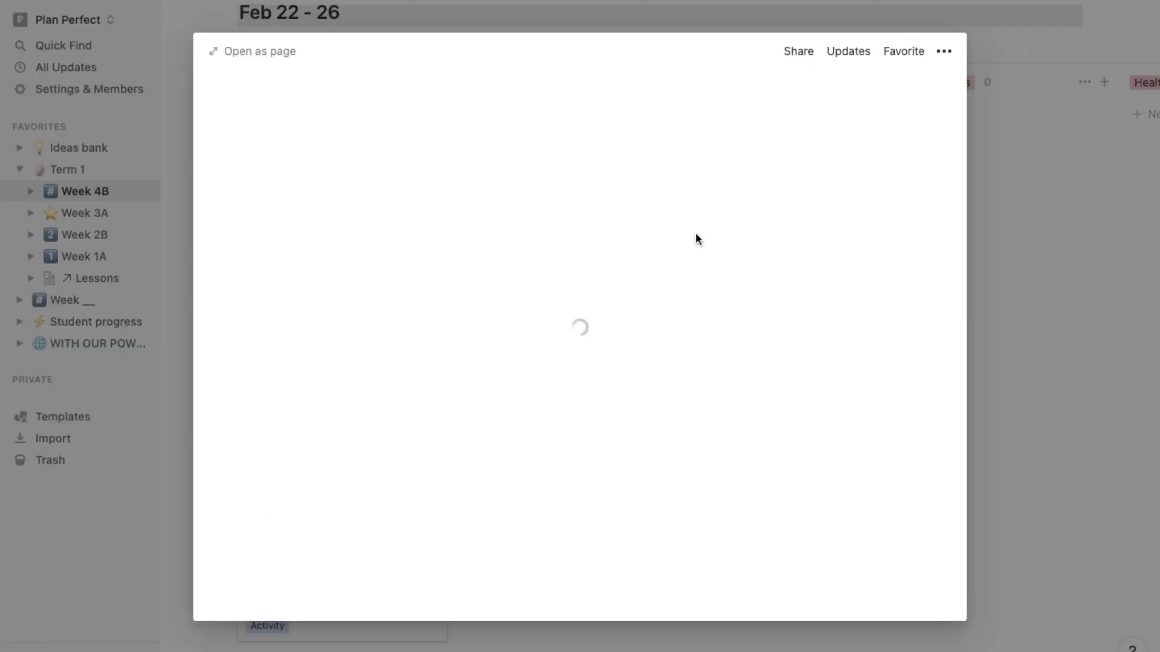
{"action": "scroll", "coordinate": [697, 241], "scroll_direction": "down", "scroll_amount": 2}
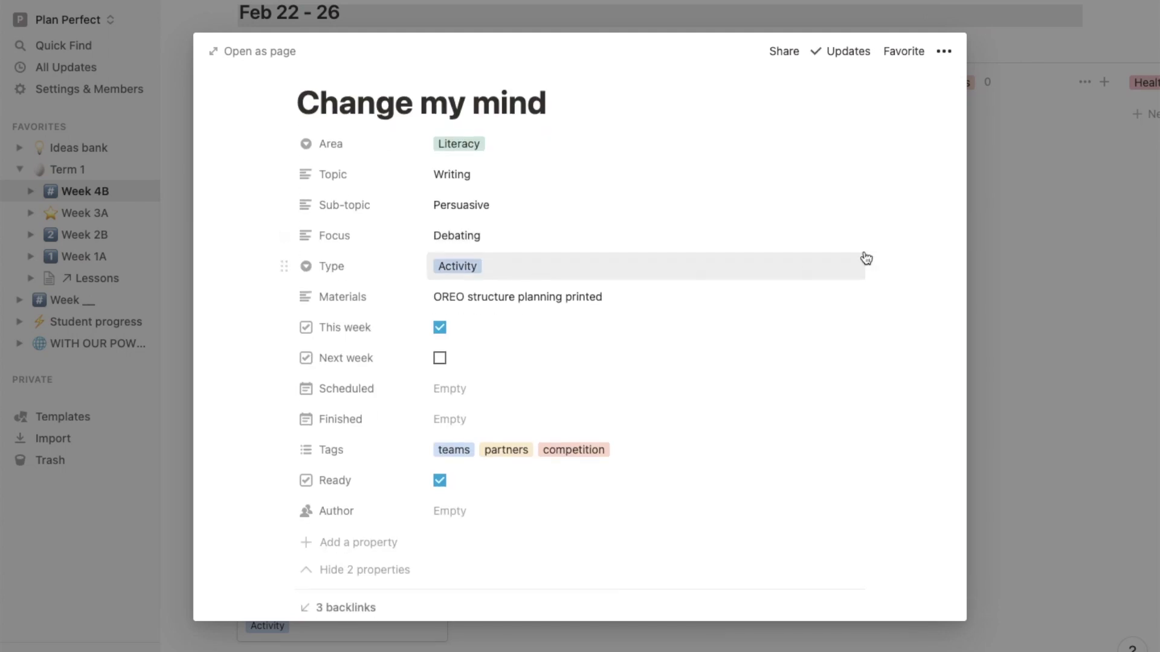
{"action": "left_click", "coordinate": [1007, 217]}
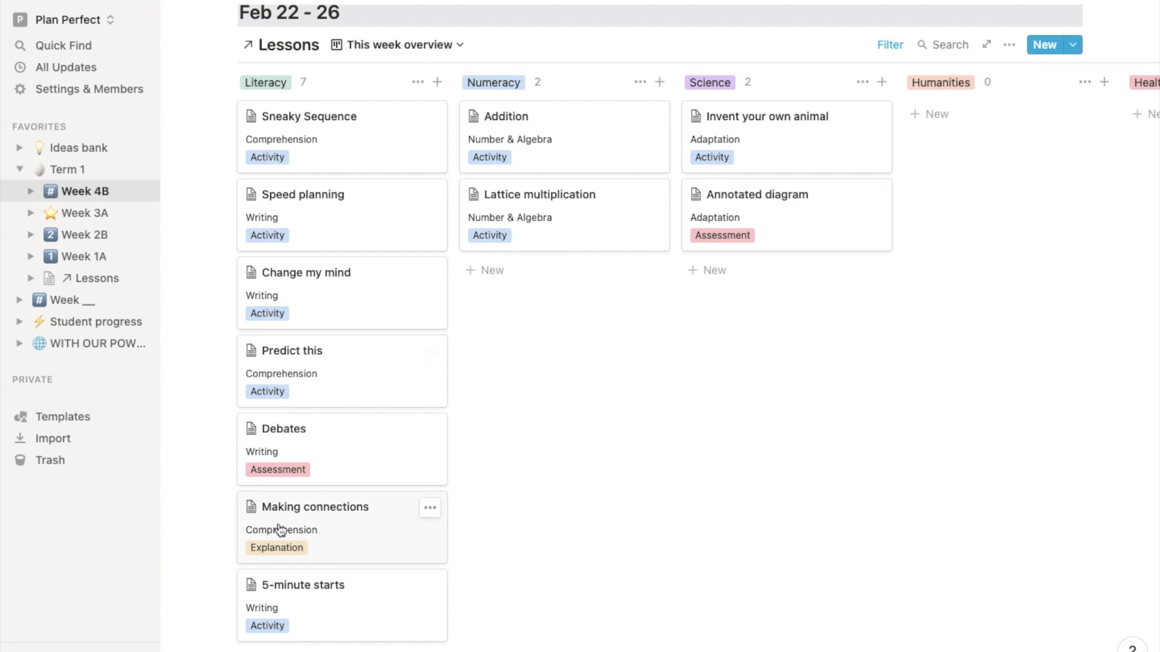
Reopen Change my mind and read through the whole lesson plan, including the Tips photo.
{"action": "left_click", "coordinate": [344, 297]}
{"action": "scroll", "coordinate": [723, 231], "scroll_direction": "down", "scroll_amount": 10}
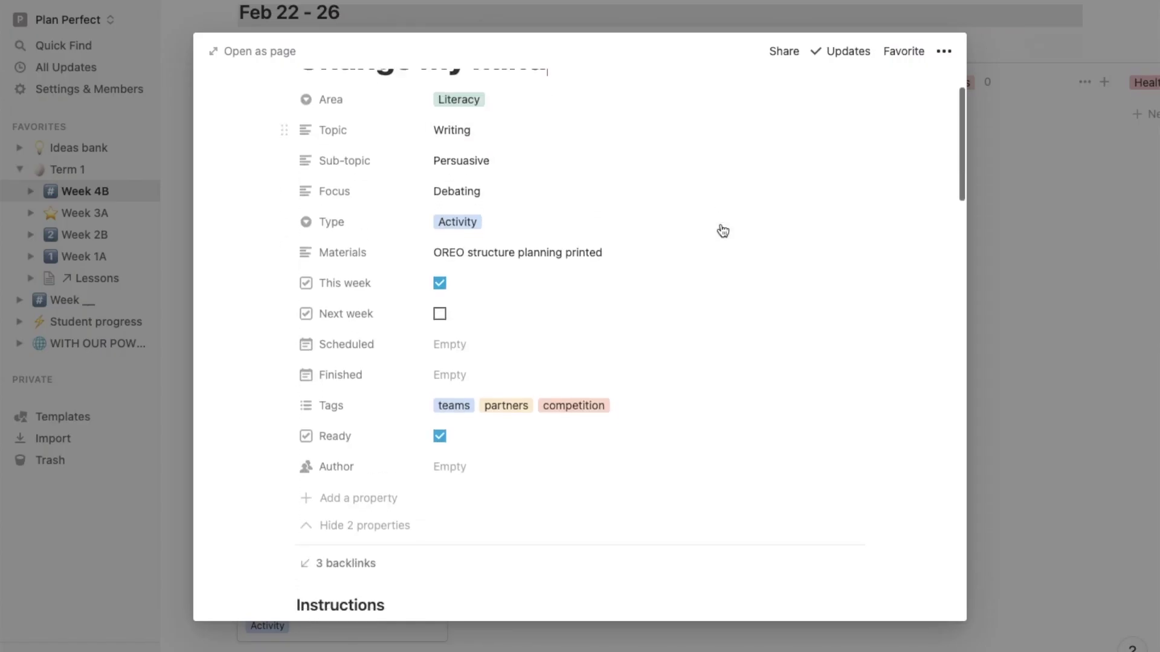
{"action": "scroll", "coordinate": [721, 227], "scroll_direction": "down", "scroll_amount": 15}
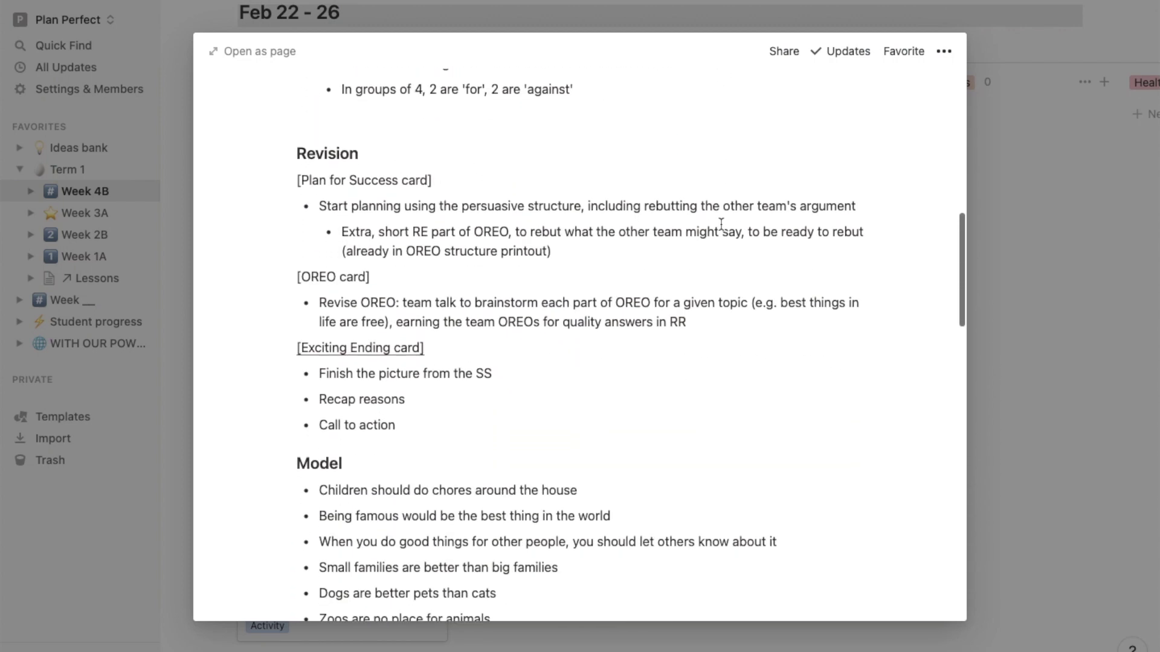
{"action": "scroll", "coordinate": [720, 225], "scroll_direction": "down", "scroll_amount": 10}
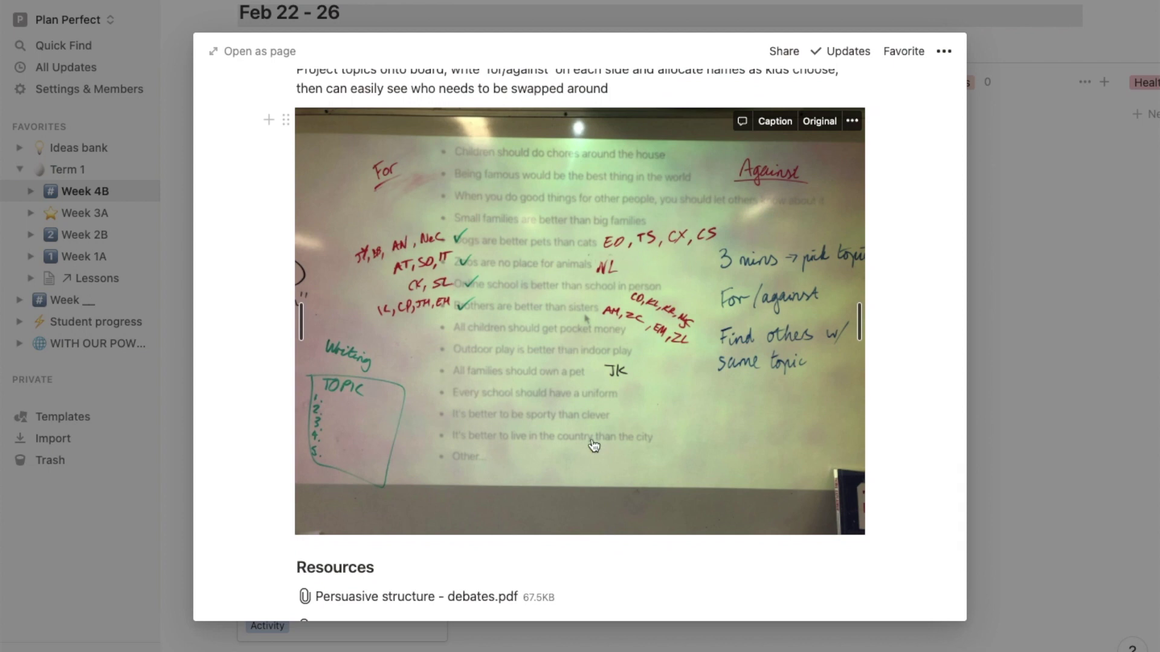
{"action": "scroll", "coordinate": [525, 264], "scroll_direction": "up", "scroll_amount": 3}
{"action": "scroll", "coordinate": [535, 344], "scroll_direction": "down", "scroll_amount": 1}
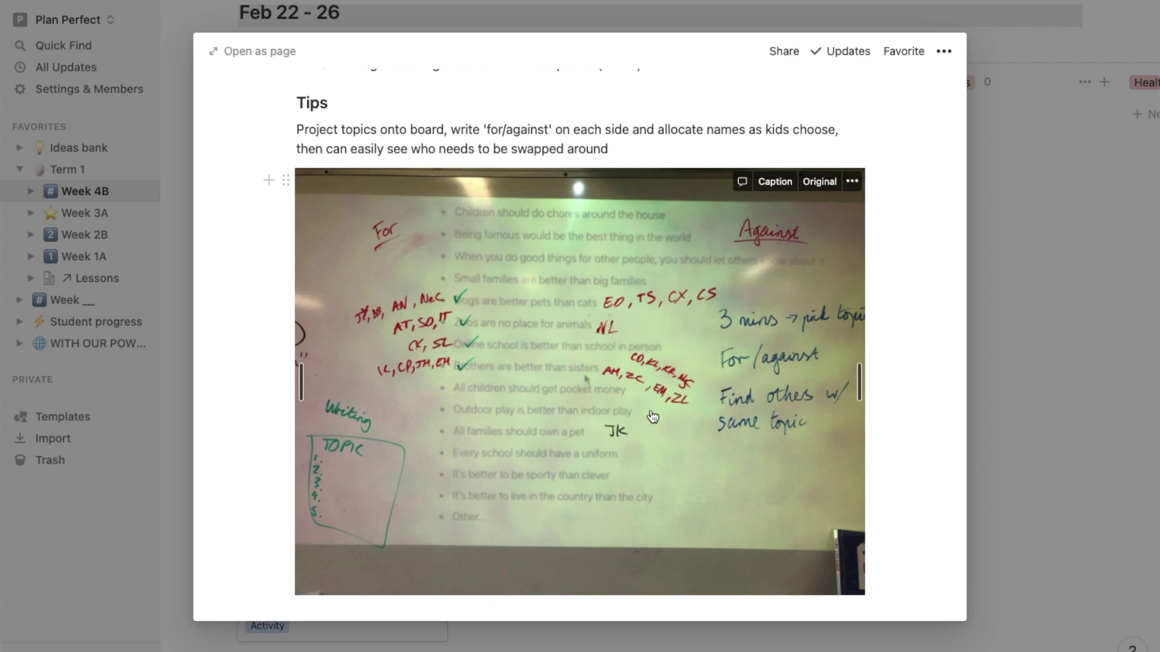
{"action": "scroll", "coordinate": [653, 416], "scroll_direction": "up", "scroll_amount": 2}
{"action": "scroll", "coordinate": [653, 417], "scroll_direction": "down", "scroll_amount": 2}
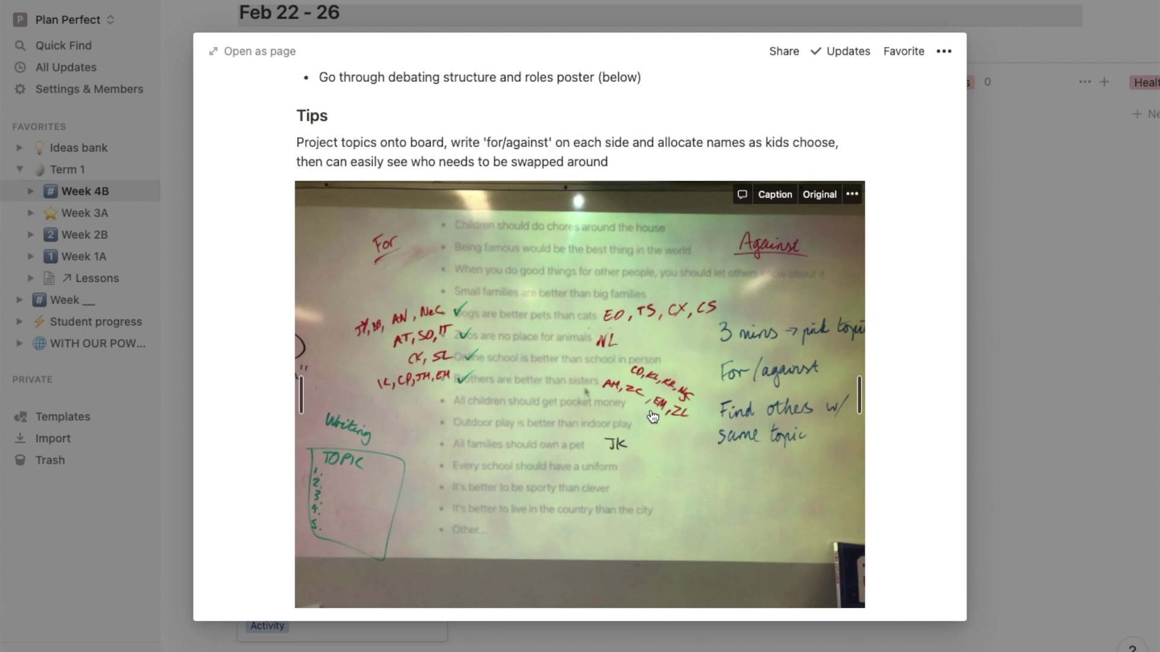
{"action": "scroll", "coordinate": [652, 416], "scroll_direction": "down", "scroll_amount": 1}
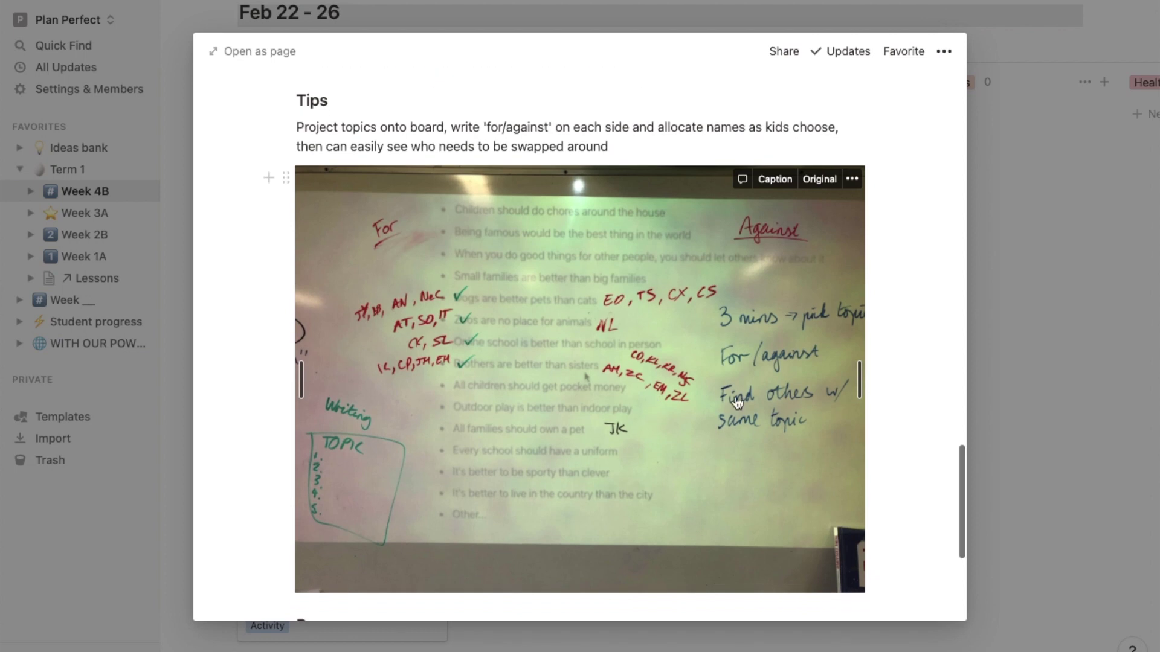
{"action": "scroll", "coordinate": [326, 121], "scroll_direction": "up", "scroll_amount": 2}
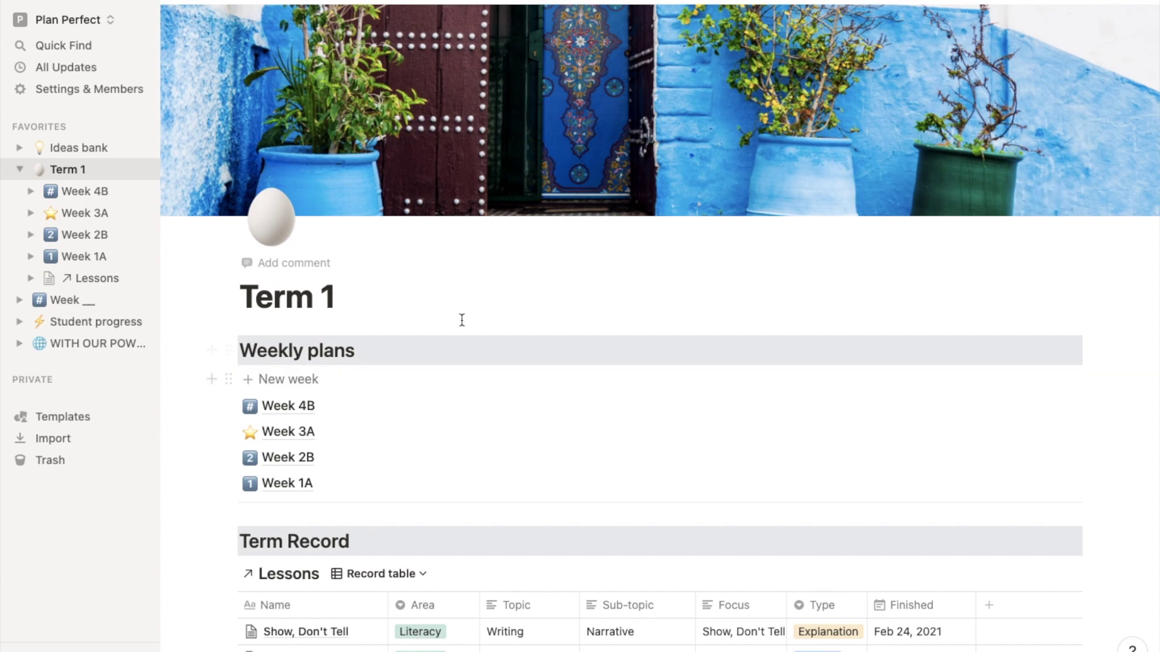
Go to the WITH OUR POWERS COMBINED... page, scroll to the Ideas bank, and preview Sneaky Sequence.
{"action": "left_click", "coordinate": [73, 347]}
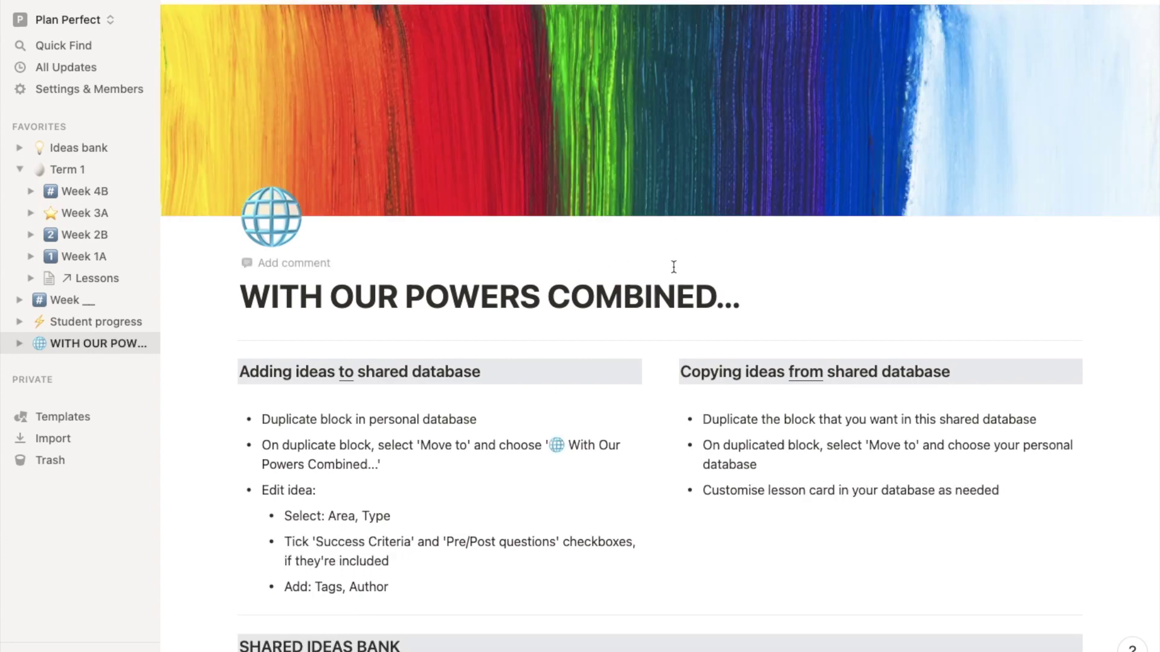
{"action": "scroll", "coordinate": [683, 279], "scroll_direction": "down", "scroll_amount": 1}
{"action": "scroll", "coordinate": [665, 255], "scroll_direction": "down", "scroll_amount": 5}
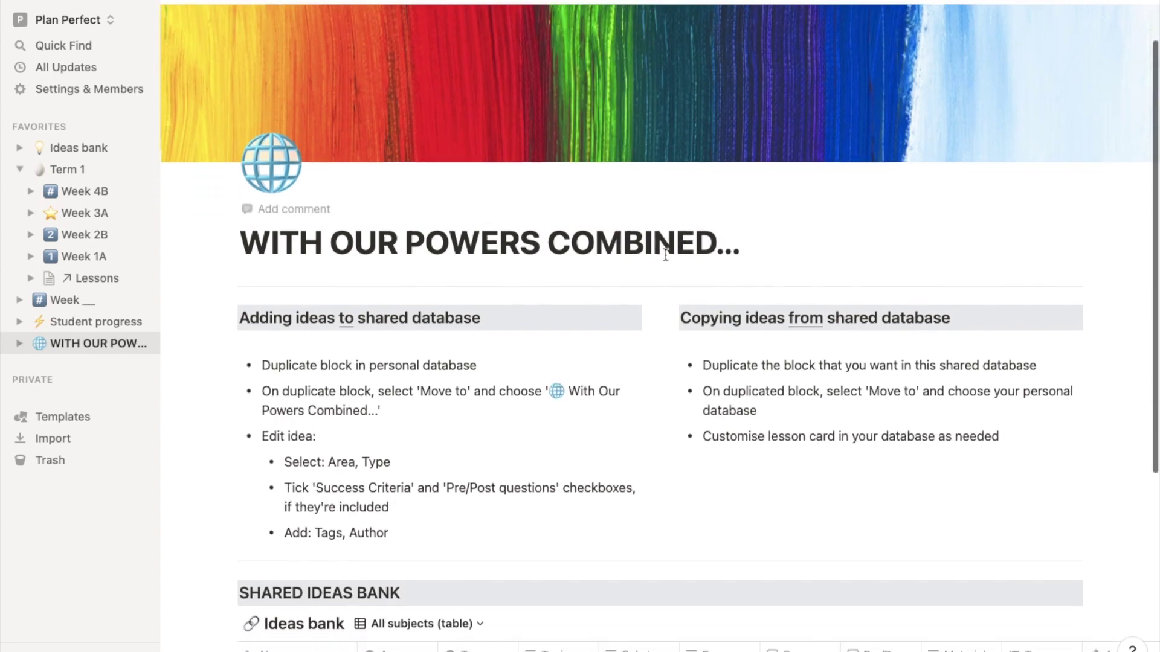
{"action": "scroll", "coordinate": [563, 145], "scroll_direction": "down", "scroll_amount": 2}
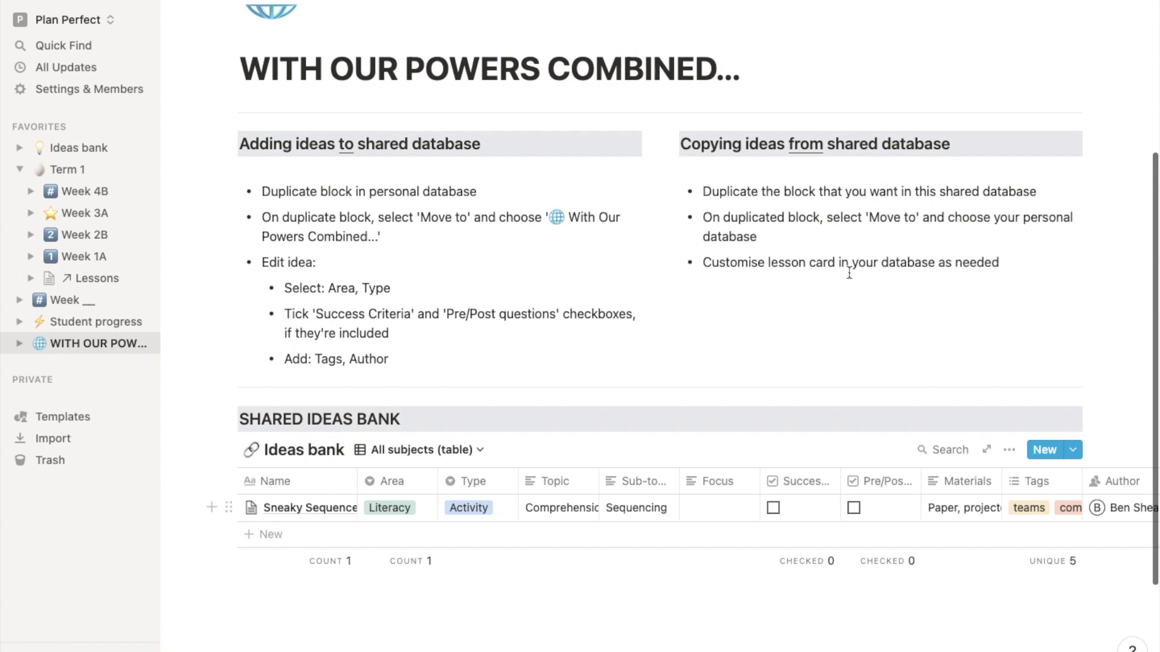
{"action": "scroll", "coordinate": [845, 269], "scroll_direction": "down", "scroll_amount": 2}
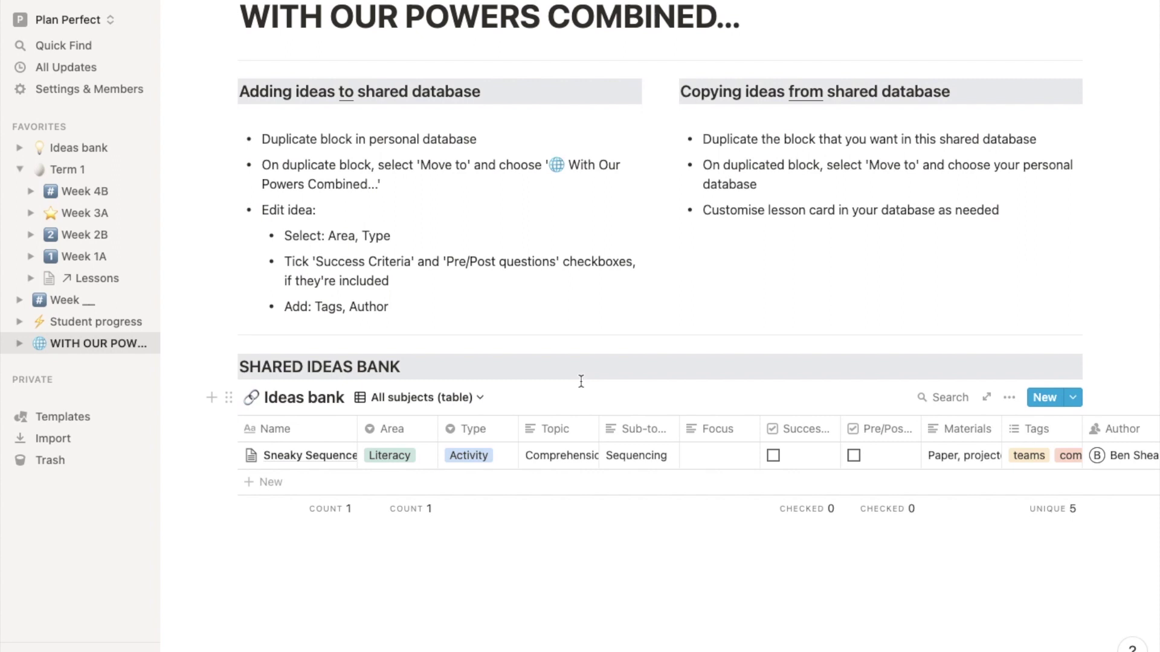
{"action": "scroll", "coordinate": [581, 381], "scroll_direction": "down", "scroll_amount": 1}
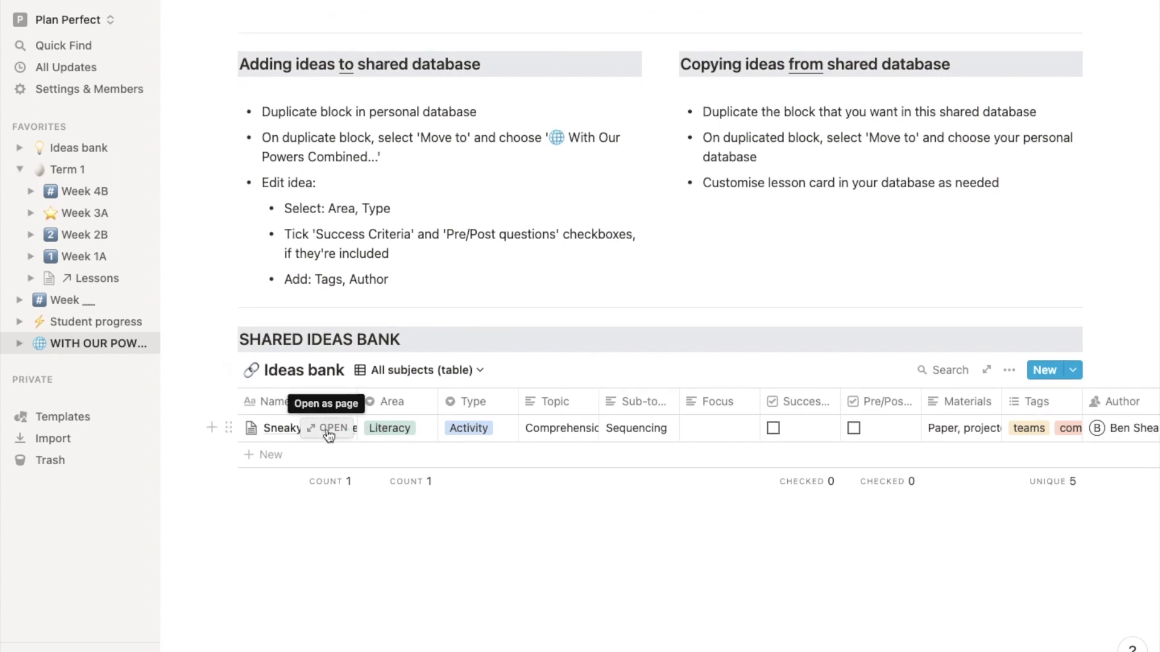
{"action": "left_click", "coordinate": [329, 430]}
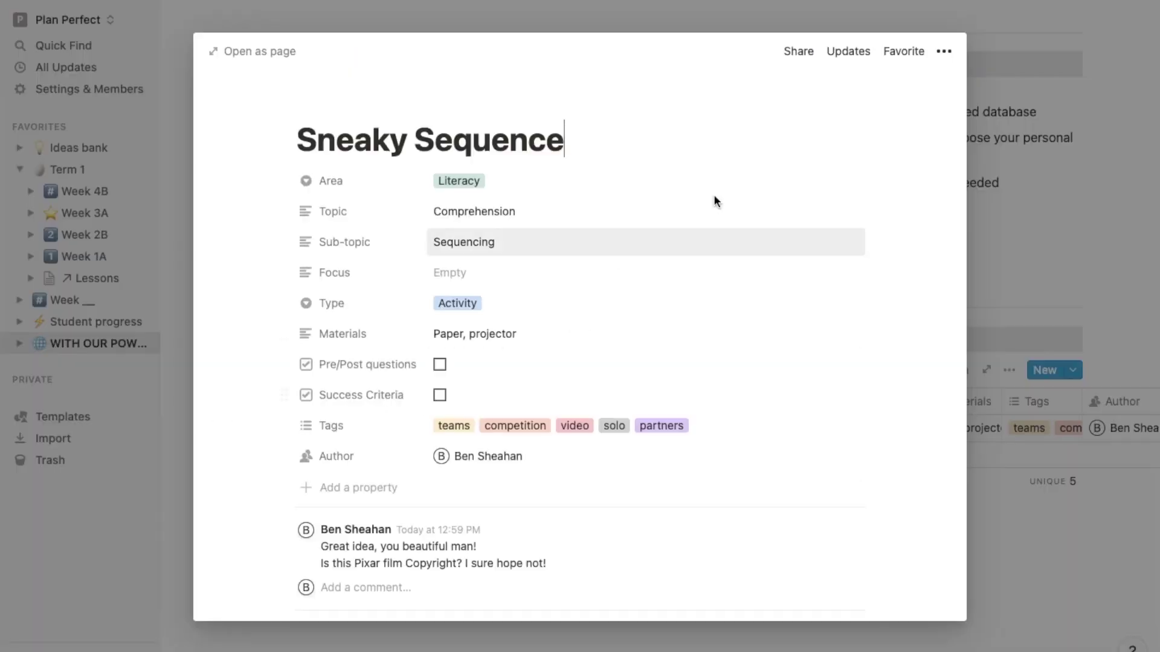
Tick Pre/Post questions on the Sneaky Sequence idea, review its page, and close the preview.
{"action": "scroll", "coordinate": [684, 311], "scroll_direction": "down", "scroll_amount": 5}
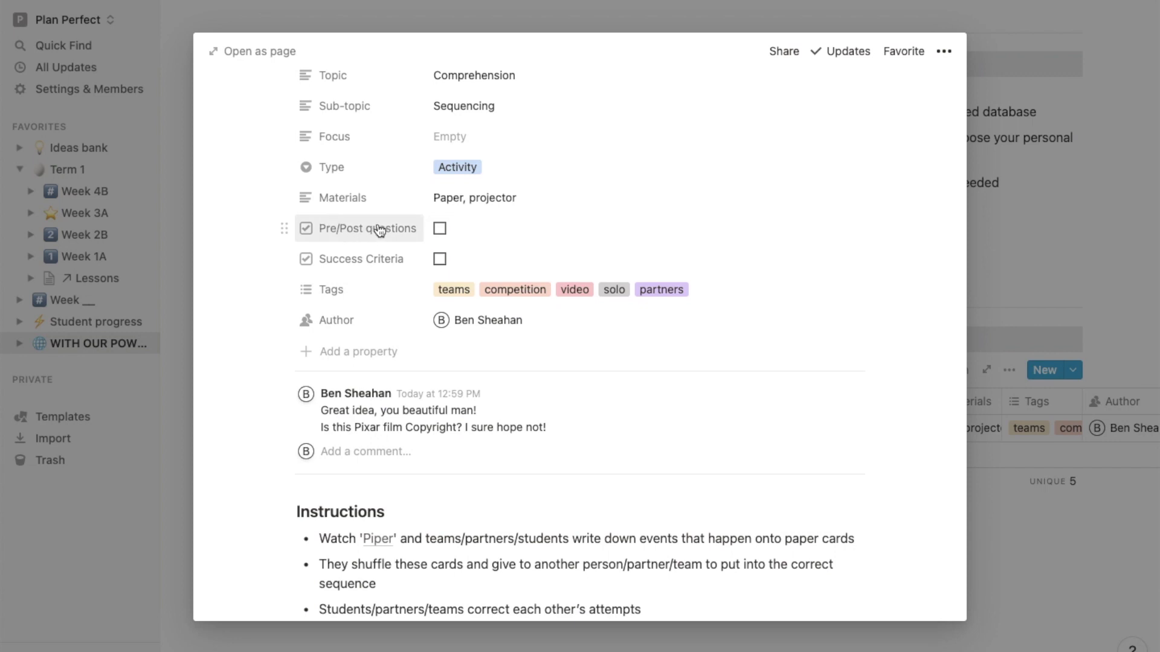
{"action": "left_click", "coordinate": [440, 229]}
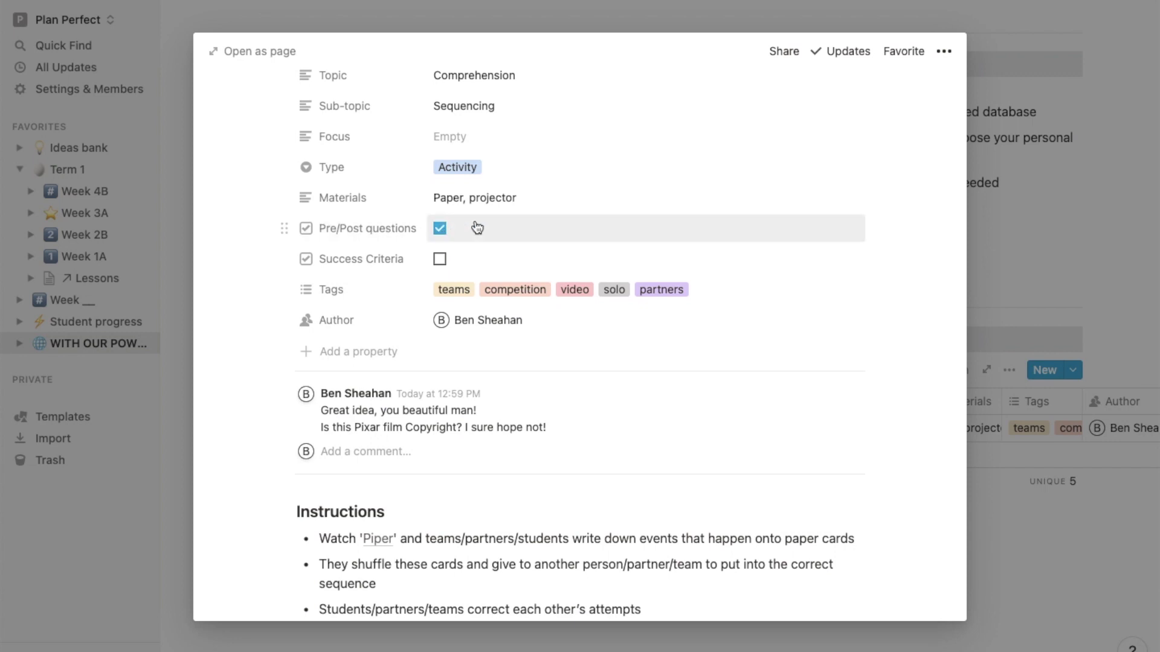
{"action": "scroll", "coordinate": [465, 232], "scroll_direction": "up", "scroll_amount": 3}
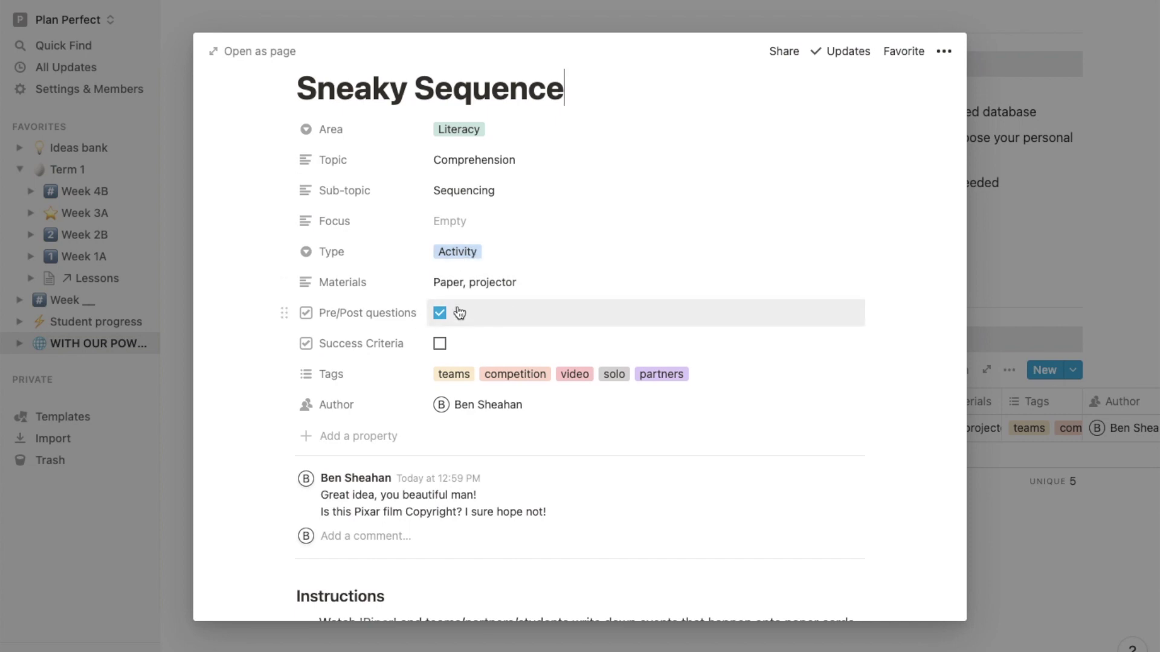
{"action": "scroll", "coordinate": [643, 198], "scroll_direction": "down", "scroll_amount": 5}
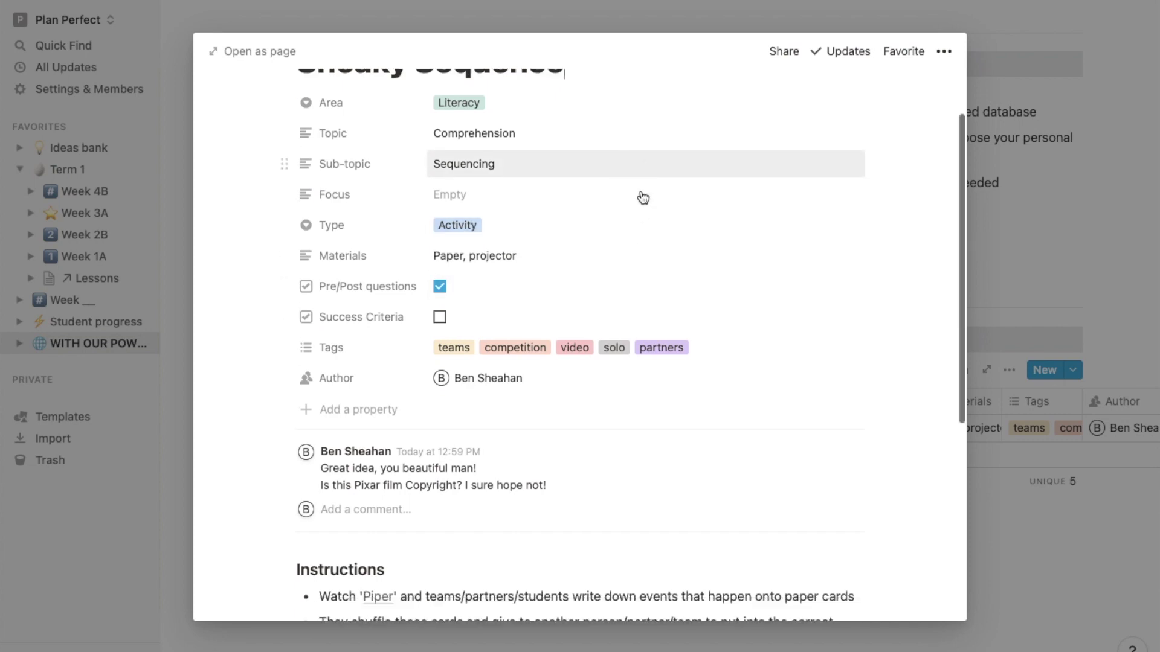
{"action": "scroll", "coordinate": [613, 378], "scroll_direction": "up", "scroll_amount": 2}
{"action": "scroll", "coordinate": [669, 364], "scroll_direction": "down", "scroll_amount": 6}
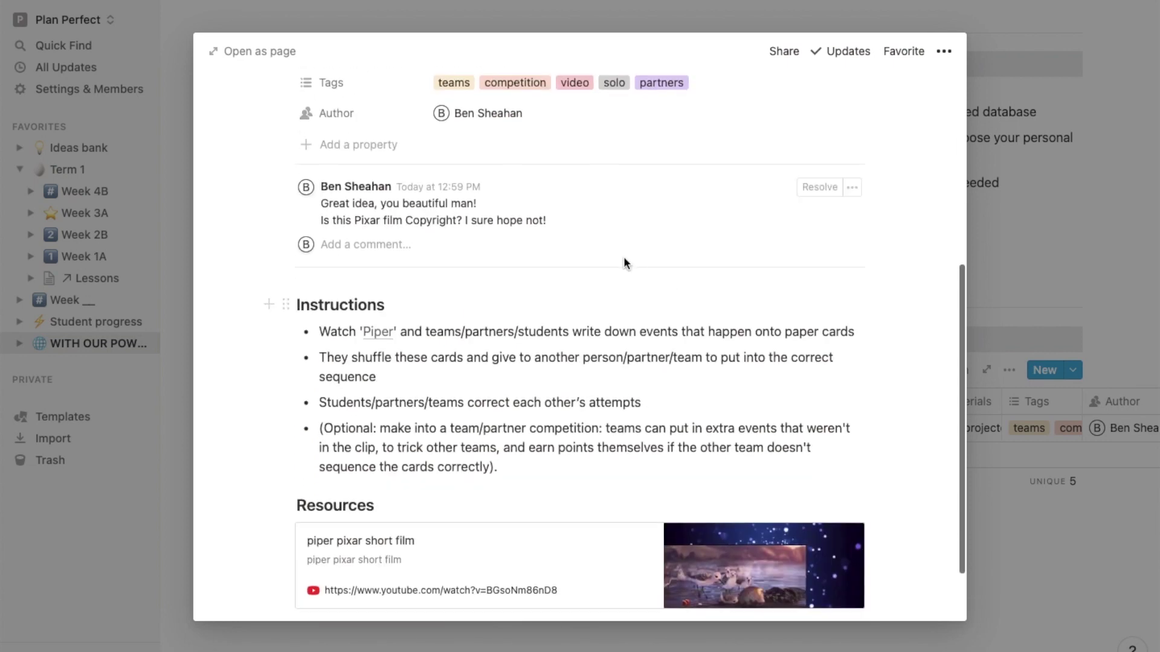
{"action": "scroll", "coordinate": [624, 259], "scroll_direction": "down", "scroll_amount": 2}
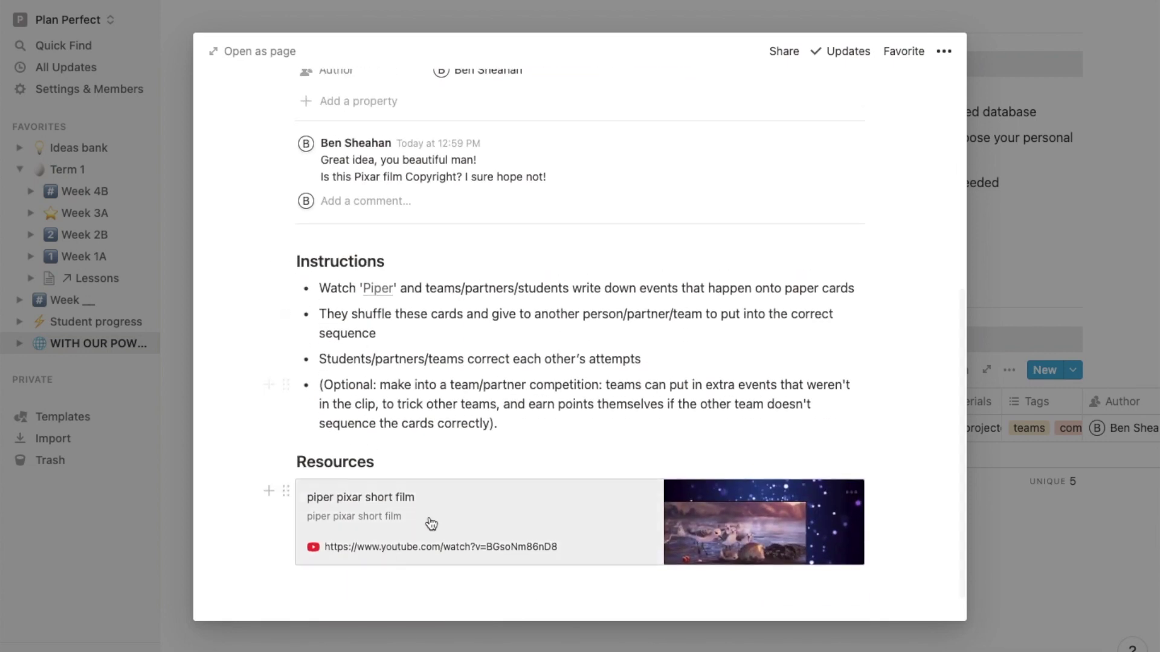
{"action": "scroll", "coordinate": [502, 387], "scroll_direction": "up", "scroll_amount": 5}
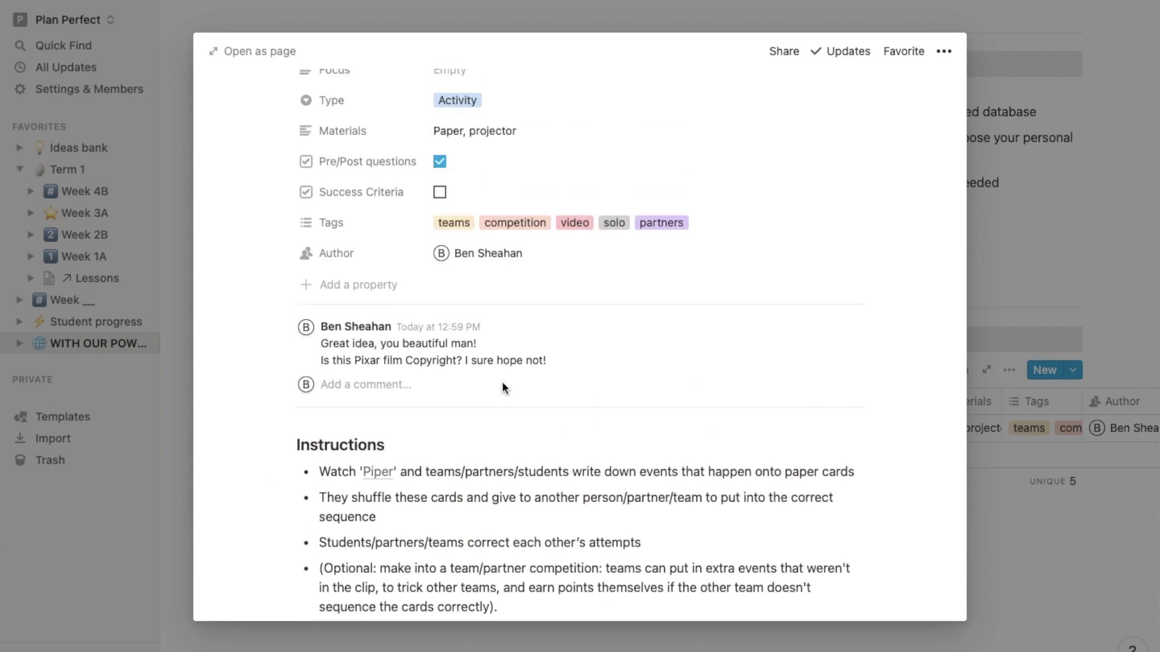
{"action": "left_click", "coordinate": [1046, 253]}
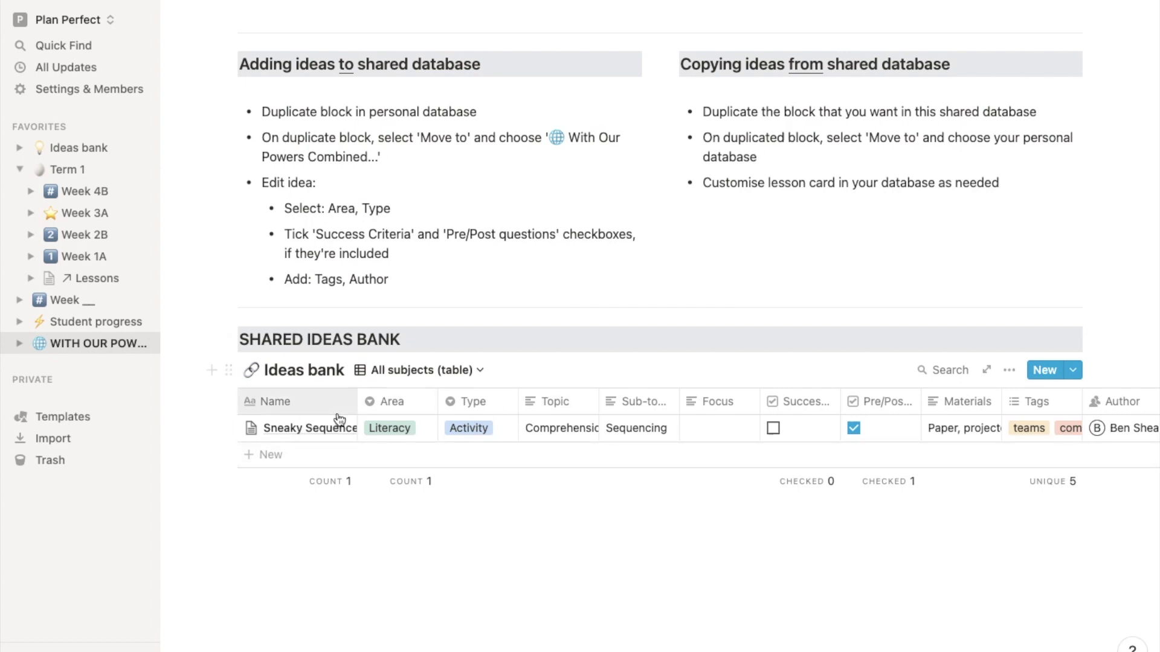
{"action": "scroll", "coordinate": [483, 456], "scroll_direction": "up", "scroll_amount": 5}
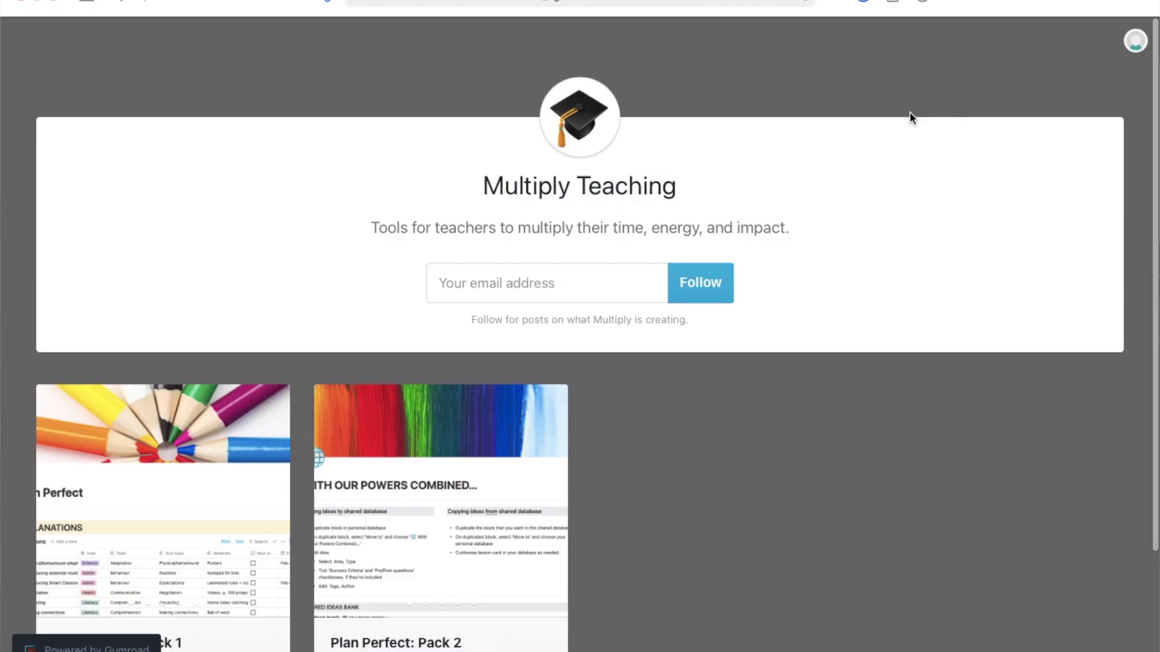
{"action": "scroll", "coordinate": [909, 113], "scroll_direction": "down", "scroll_amount": 3}
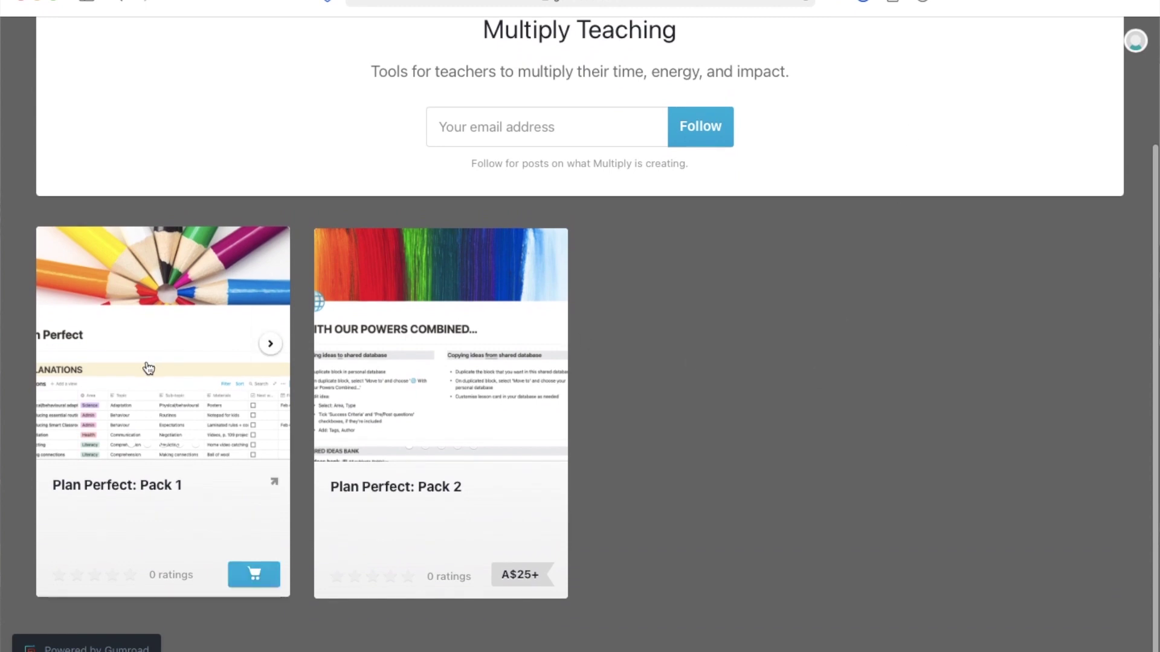
Open the Plan Perfect: Pack 2 listing and look over its A$25+ price and four Notion templates.
{"action": "left_click", "coordinate": [112, 398]}
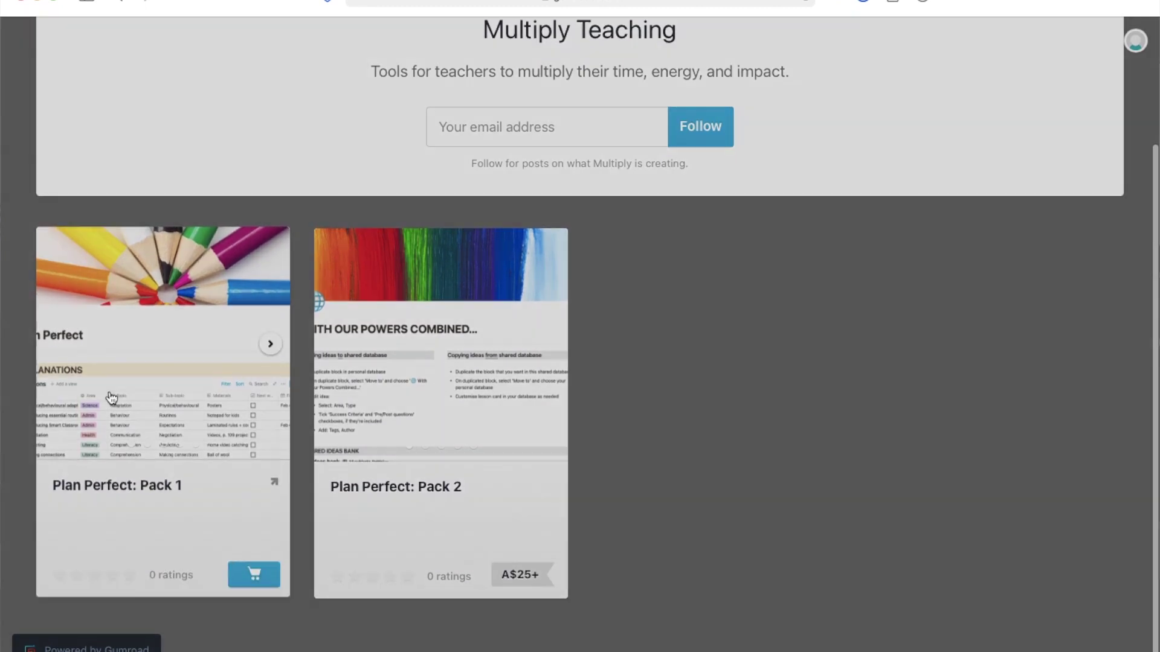
{"action": "scroll", "coordinate": [530, 236], "scroll_direction": "down", "scroll_amount": 5}
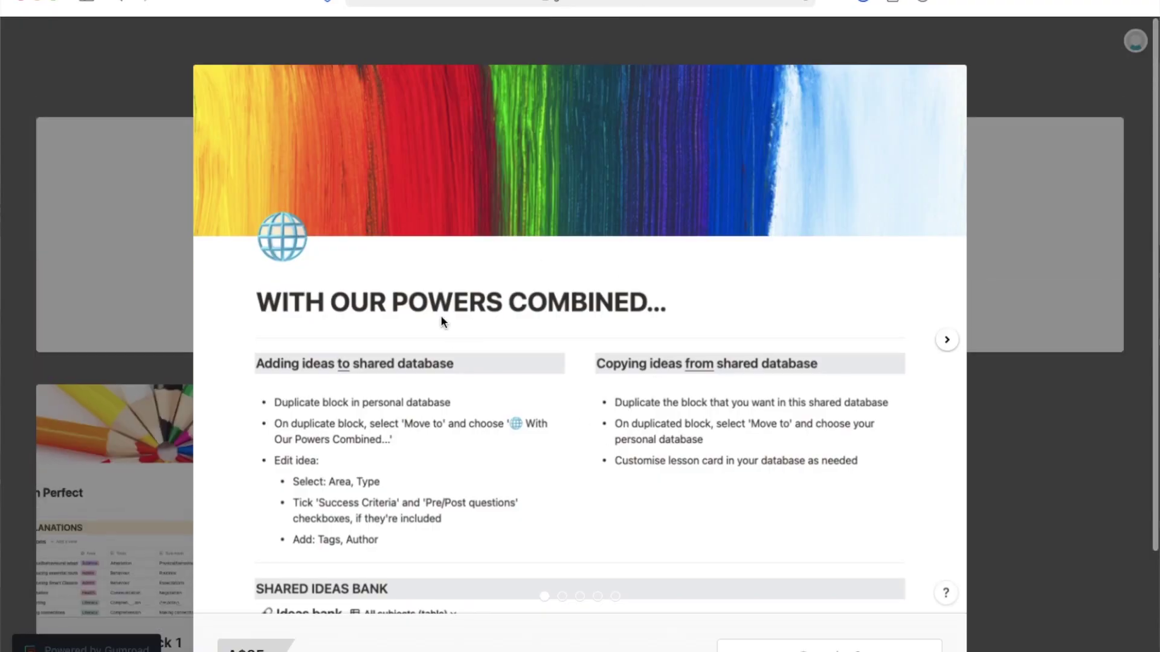
{"action": "scroll", "coordinate": [532, 252], "scroll_direction": "down", "scroll_amount": 6}
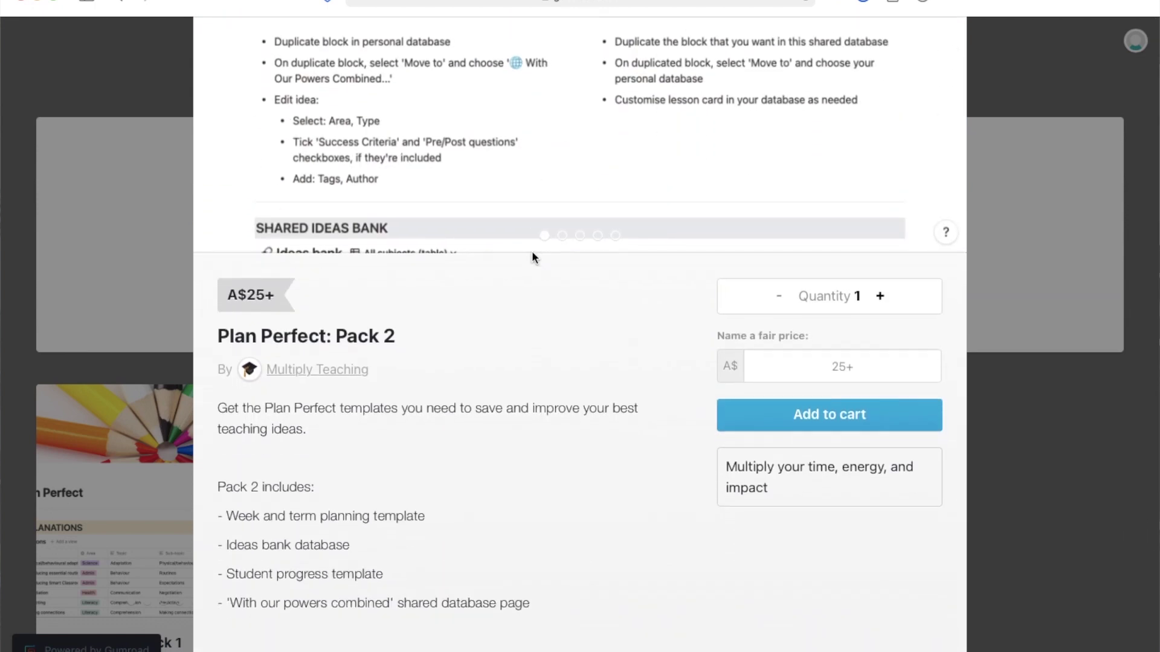
{"action": "scroll", "coordinate": [532, 251], "scroll_direction": "down", "scroll_amount": 3}
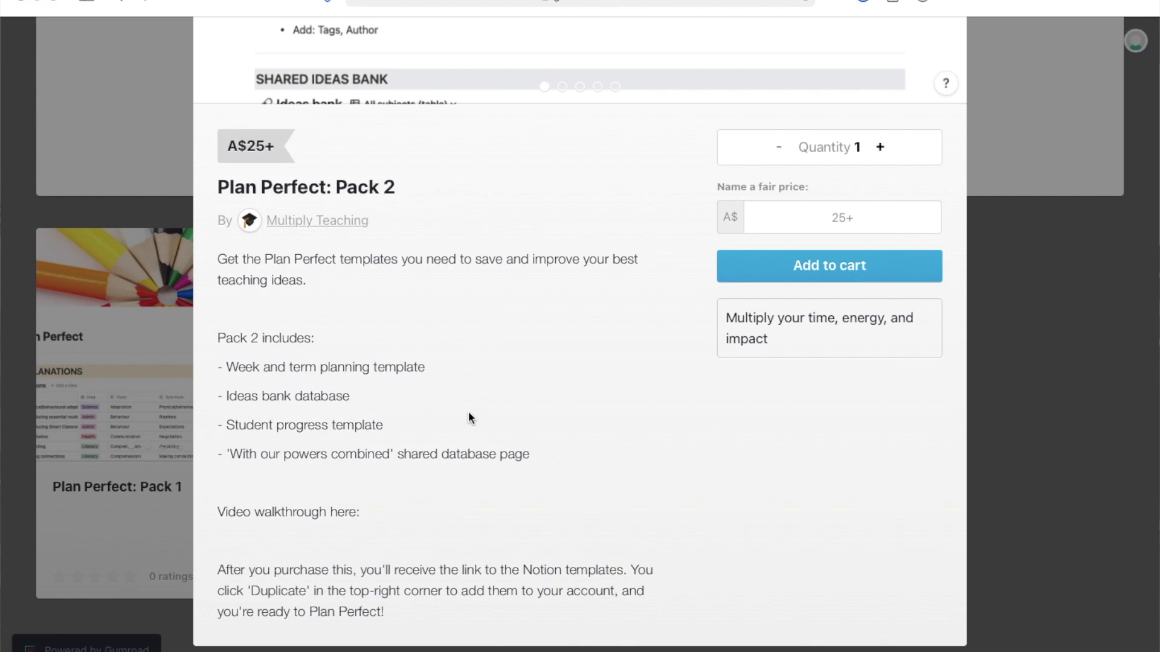
{"action": "scroll", "coordinate": [413, 448], "scroll_direction": "up", "scroll_amount": 5}
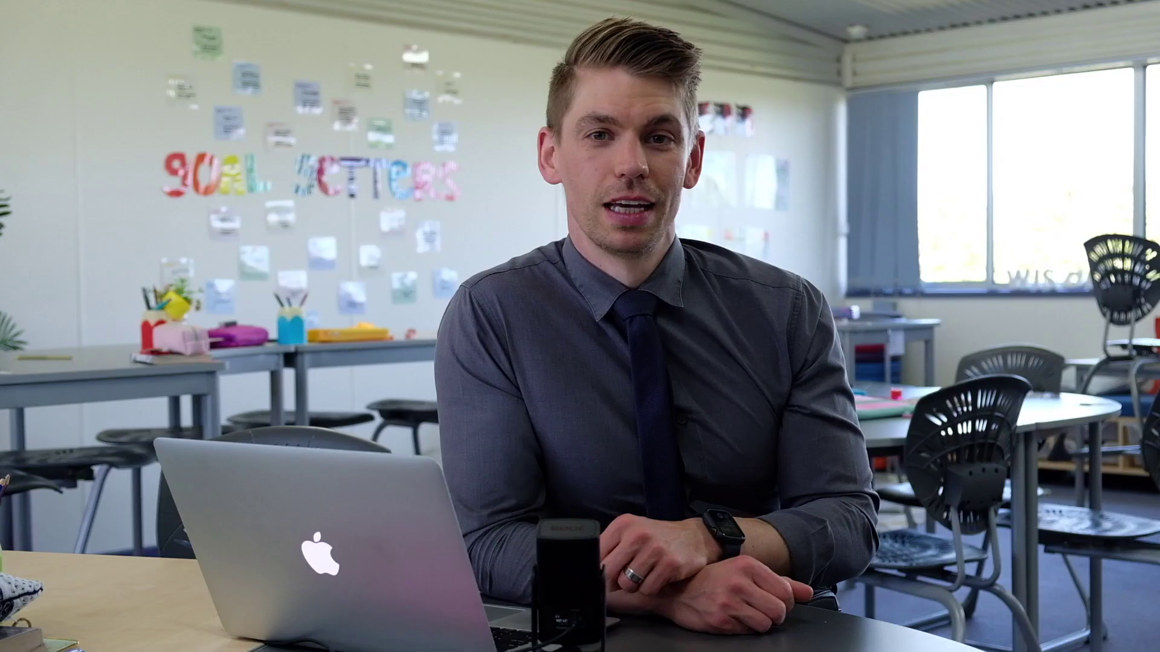